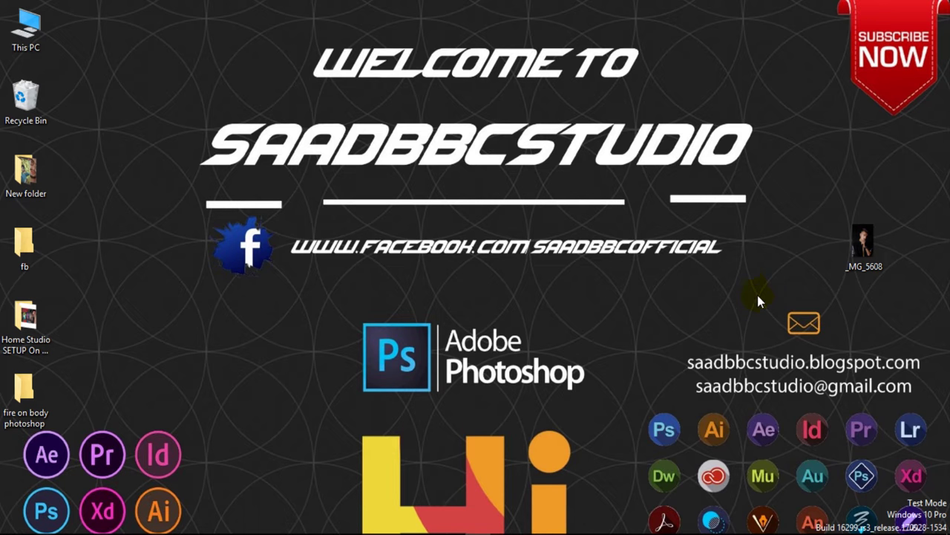
- Preview the _MG_5608 photo from the desktop in Photos
{"action": "double_click", "coordinate": [863, 260]}
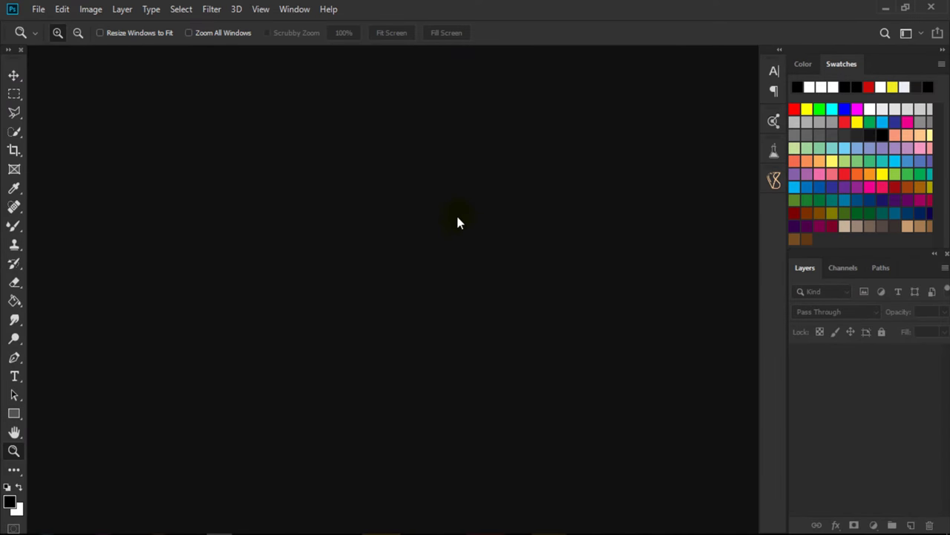
- Open _MG_5608.JPG and zoom in closely on the man's face and eye
{"action": "key", "text": "ctrl+o"}
{"action": "double_click", "coordinate": [487, 115]}
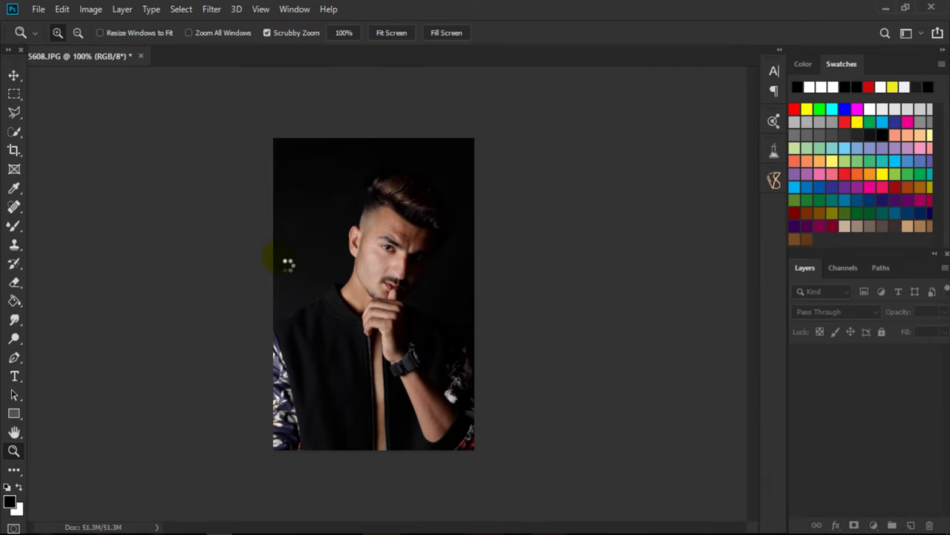
{"action": "left_click", "coordinate": [432, 319]}
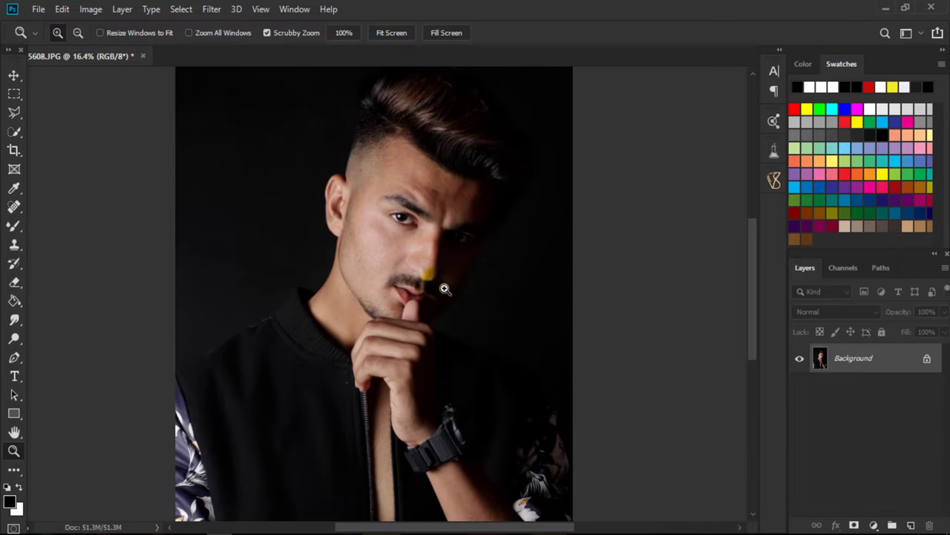
{"action": "left_click", "coordinate": [444, 288]}
{"action": "left_click", "coordinate": [409, 305]}
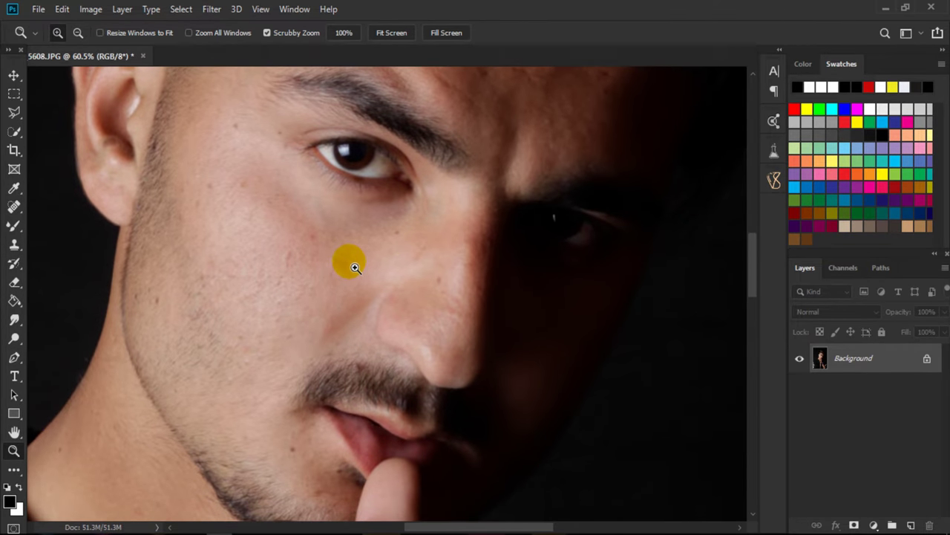
{"action": "scroll", "coordinate": [364, 271], "scroll_direction": "up", "scroll_amount": 3}
{"action": "scroll", "coordinate": [375, 245], "scroll_direction": "up", "scroll_amount": 1}
- Fit the photo on screen, then zoom in on the forehead, hair and eyebrow
{"action": "right_click", "coordinate": [400, 243]}
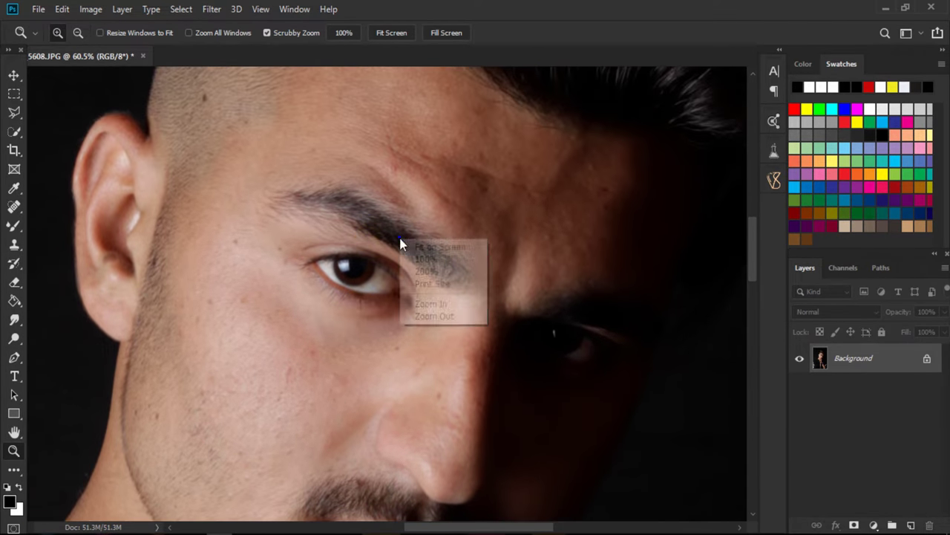
{"action": "left_click", "coordinate": [430, 248]}
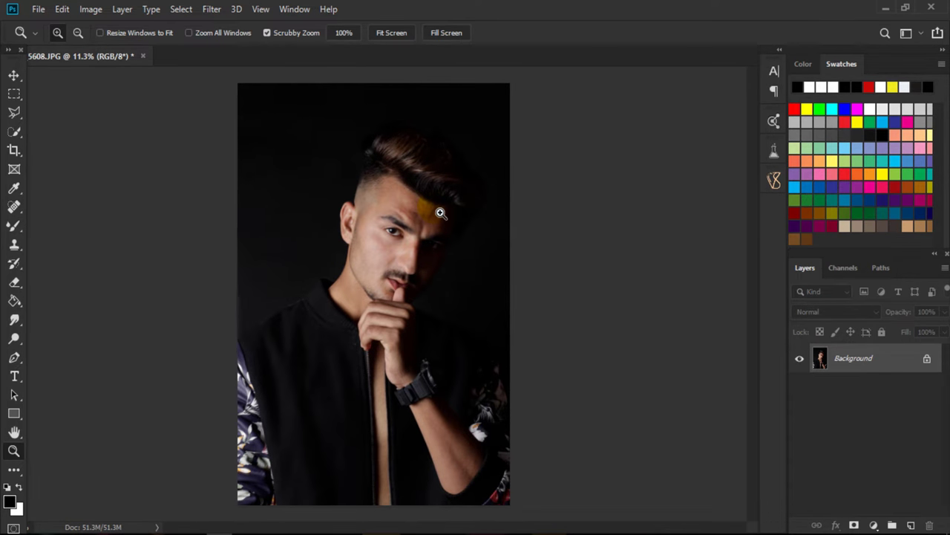
{"action": "left_click", "coordinate": [461, 220]}
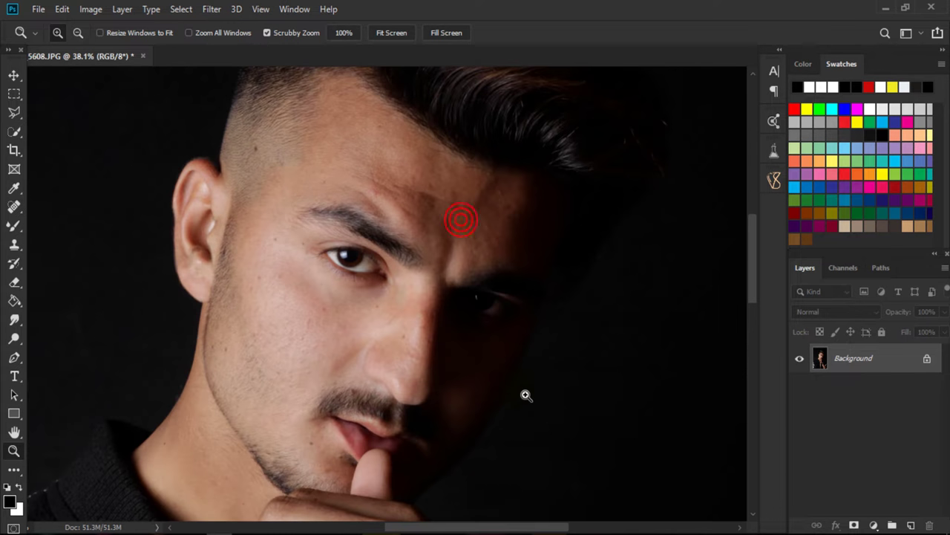
{"action": "scroll", "coordinate": [526, 395], "scroll_direction": "down", "scroll_amount": 2}
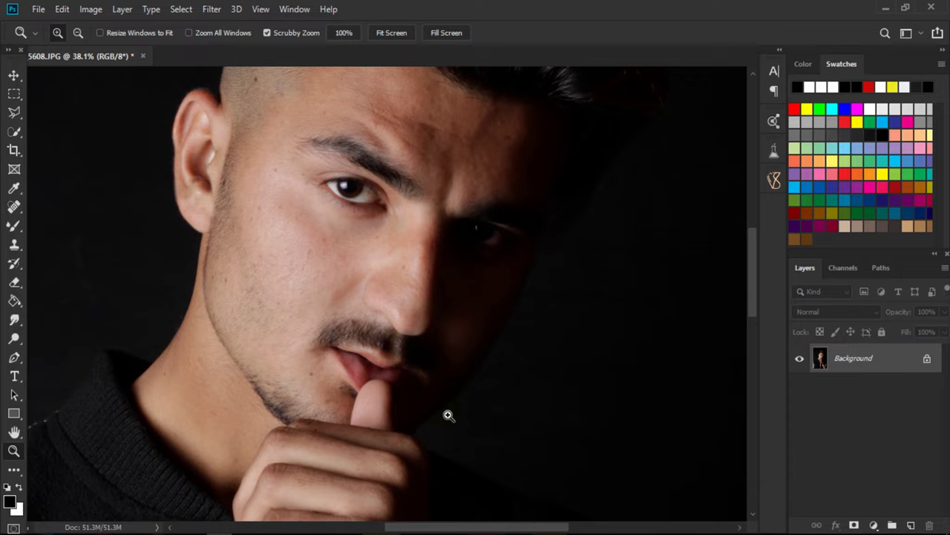
{"action": "left_click_drag", "start_coordinate": [382, 250], "coordinate": [306, 217]}
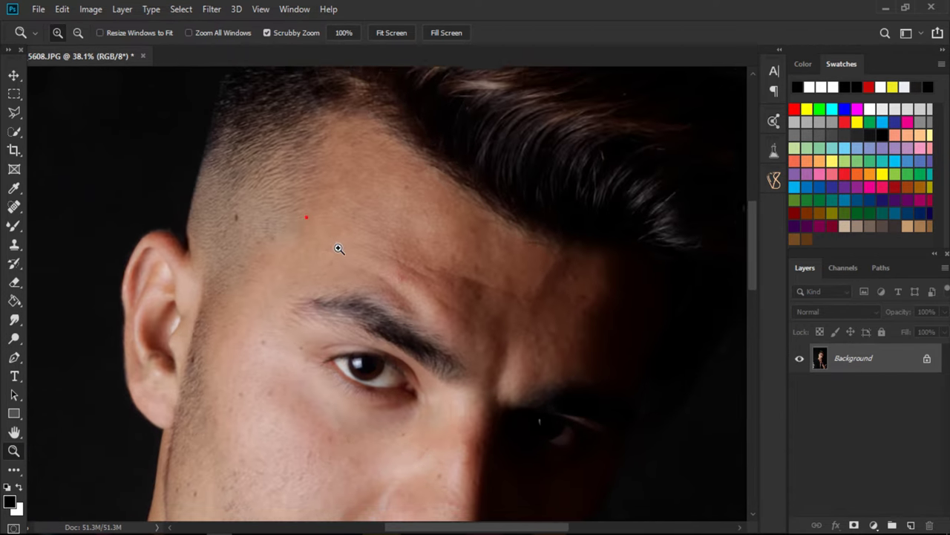
{"action": "left_click", "coordinate": [329, 278]}
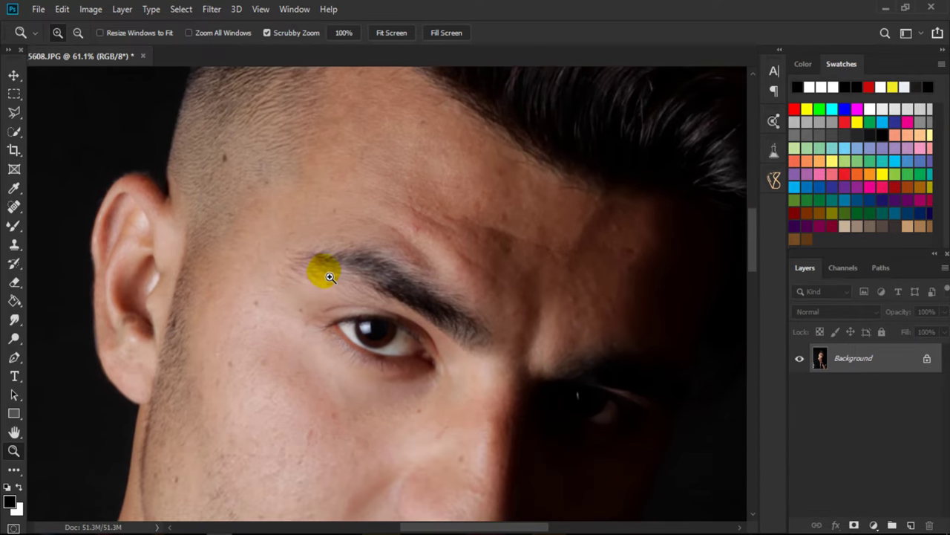
{"action": "scroll", "coordinate": [330, 277], "scroll_direction": "down", "scroll_amount": 1}
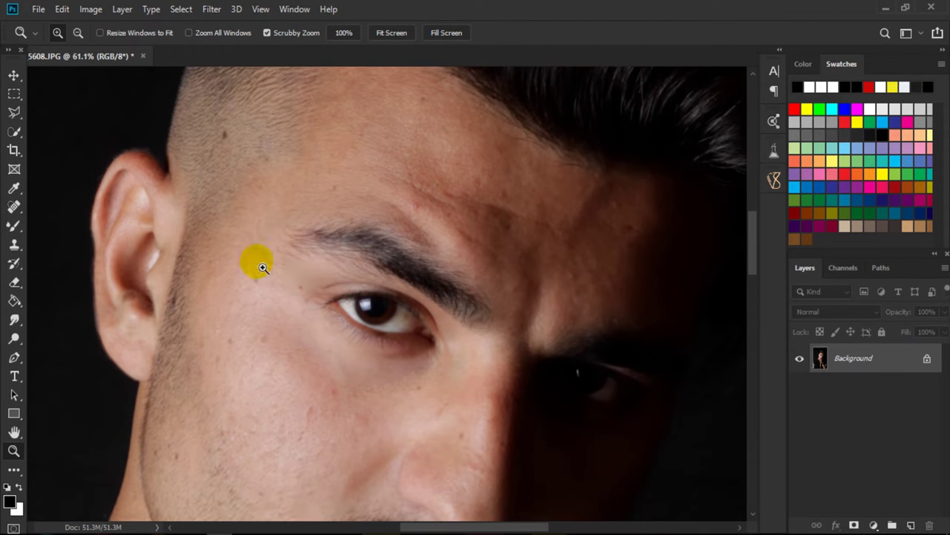
- With the Spot Healing Brush at size 40–45, heal a forehead spot and several cheek blemishes
{"action": "left_click", "coordinate": [10, 211]}
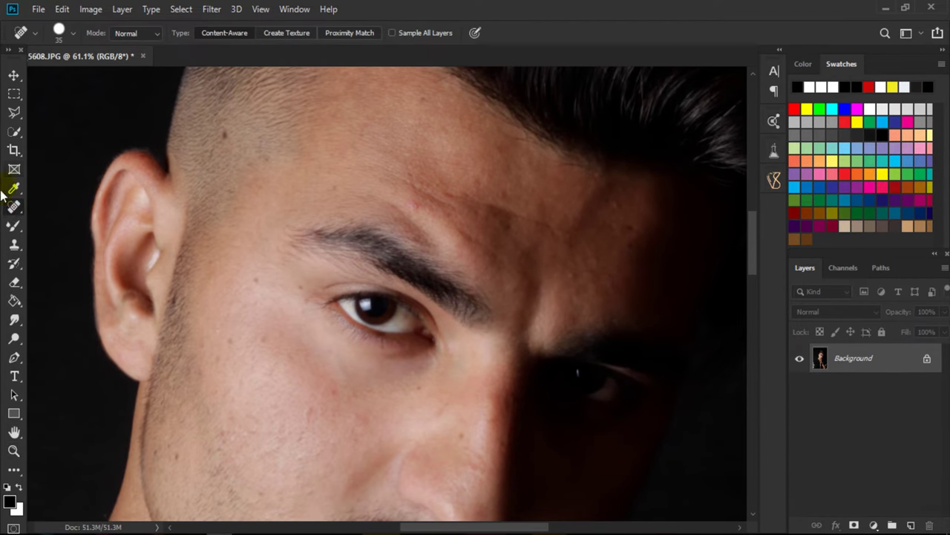
{"action": "key", "text": "]"}
{"action": "left_click", "coordinate": [223, 132]}
{"action": "scroll", "coordinate": [266, 256], "scroll_direction": "down", "scroll_amount": 1}
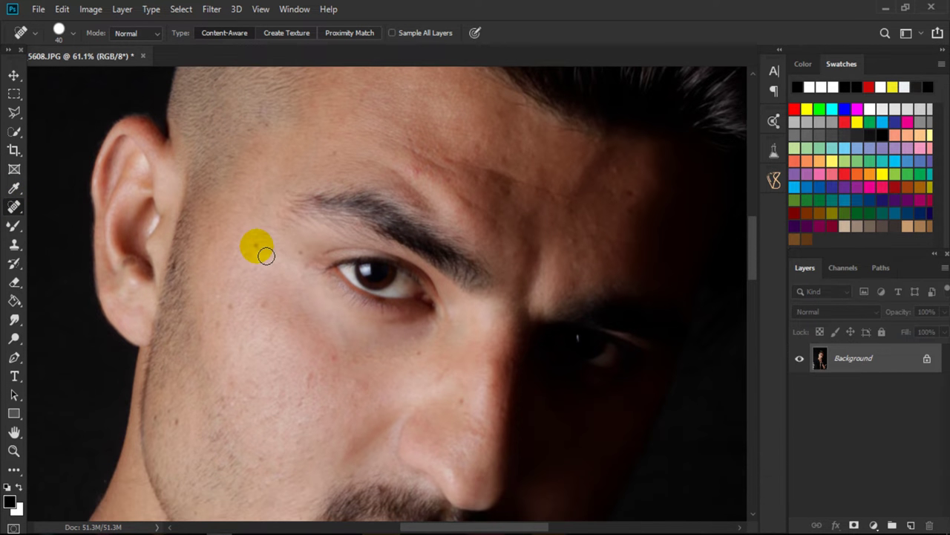
{"action": "left_click", "coordinate": [256, 245]}
{"action": "key", "text": "]"}
{"action": "scroll", "coordinate": [302, 260], "scroll_direction": "down", "scroll_amount": 1}
{"action": "left_click", "coordinate": [334, 301]}
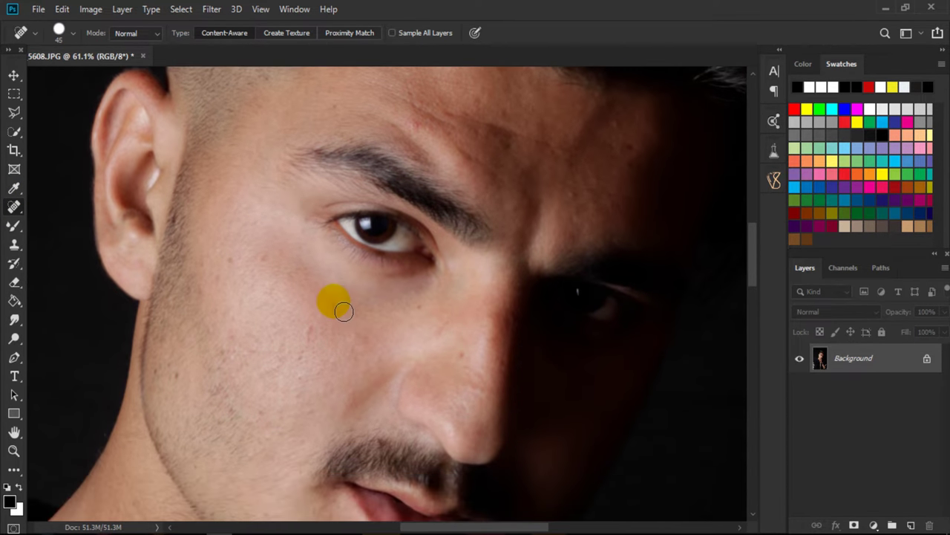
{"action": "left_click_drag", "start_coordinate": [323, 338], "coordinate": [307, 365]}
- Heal the upper and lower cheek spots with the brush at size 45–50
{"action": "key", "text": "]"}
{"action": "left_click", "coordinate": [270, 269]}
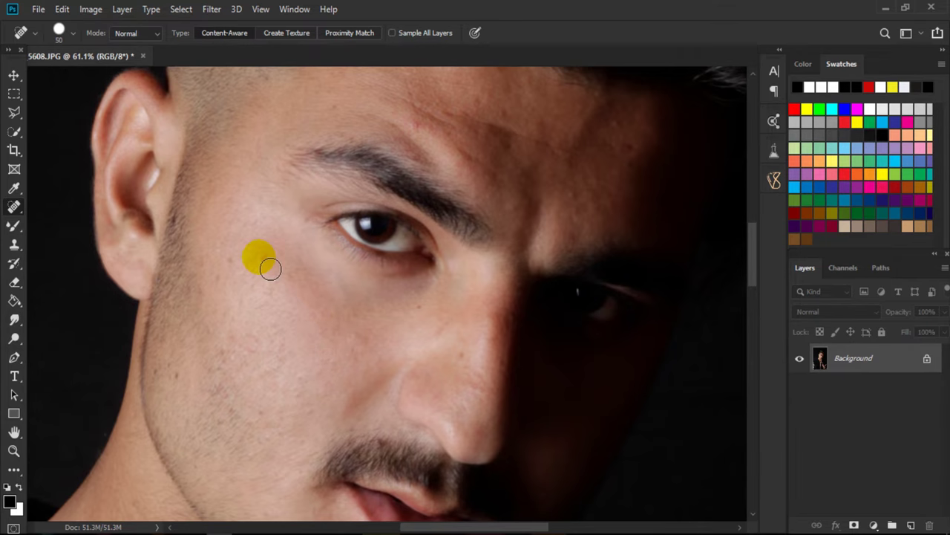
{"action": "key", "text": "["}
{"action": "scroll", "coordinate": [223, 312], "scroll_direction": "down", "scroll_amount": 1}
{"action": "left_click_drag", "start_coordinate": [197, 350], "coordinate": [171, 320]}
{"action": "scroll", "coordinate": [282, 390], "scroll_direction": "down", "scroll_amount": 1}
{"action": "left_click", "coordinate": [312, 405]}
- Heal the nose spots and a streak of dark forehead spots, enlarging the brush to 60
{"action": "left_click", "coordinate": [472, 248]}
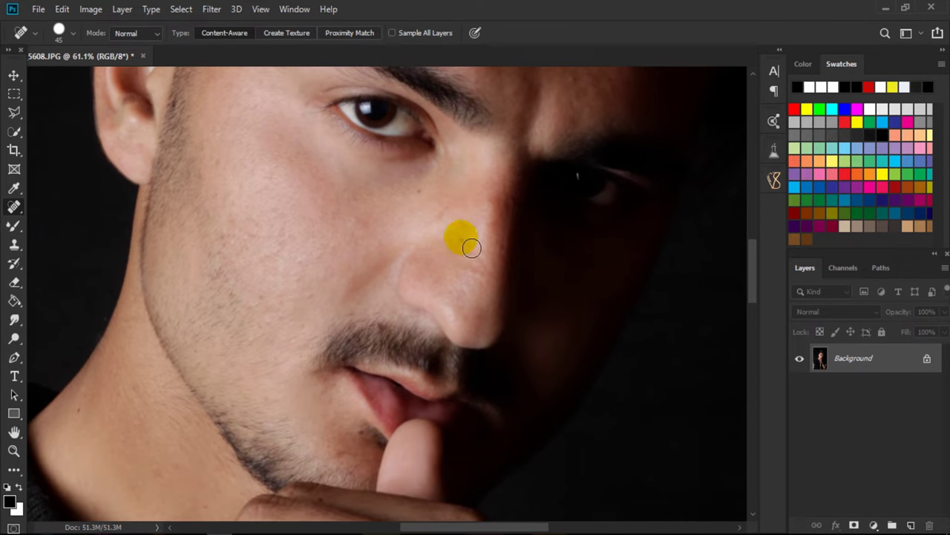
{"action": "left_click", "coordinate": [418, 195]}
{"action": "scroll", "coordinate": [505, 248], "scroll_direction": "up", "scroll_amount": 2}
{"action": "left_click", "coordinate": [547, 182]}
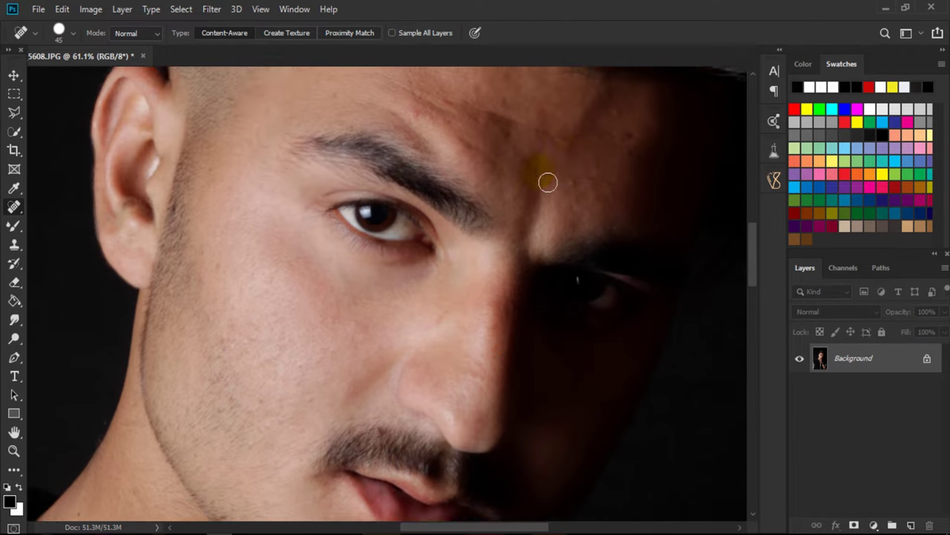
{"action": "scroll", "coordinate": [564, 208], "scroll_direction": "up", "scroll_amount": 1}
{"action": "key", "text": "]"}
{"action": "left_click", "coordinate": [616, 152]}
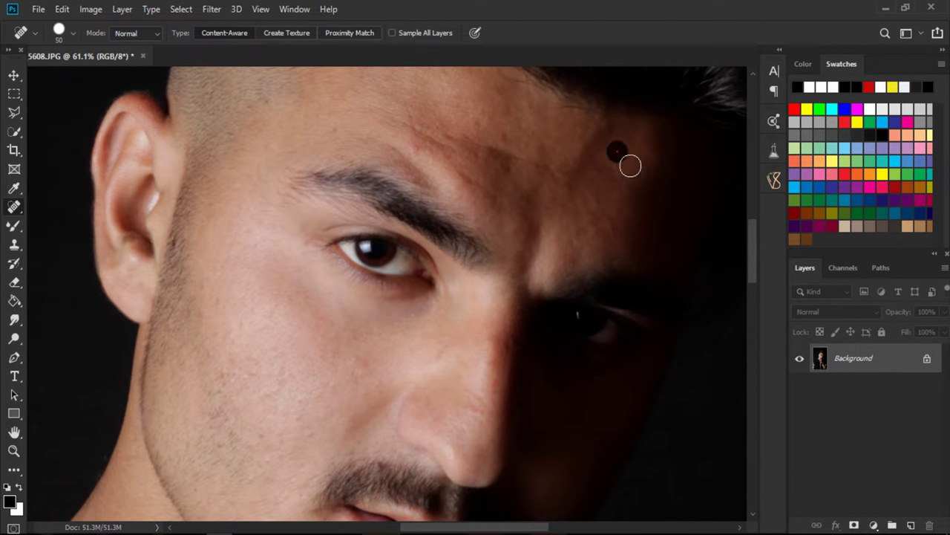
{"action": "key", "text": "]"}
{"action": "left_click_drag", "start_coordinate": [564, 179], "coordinate": [587, 133]}
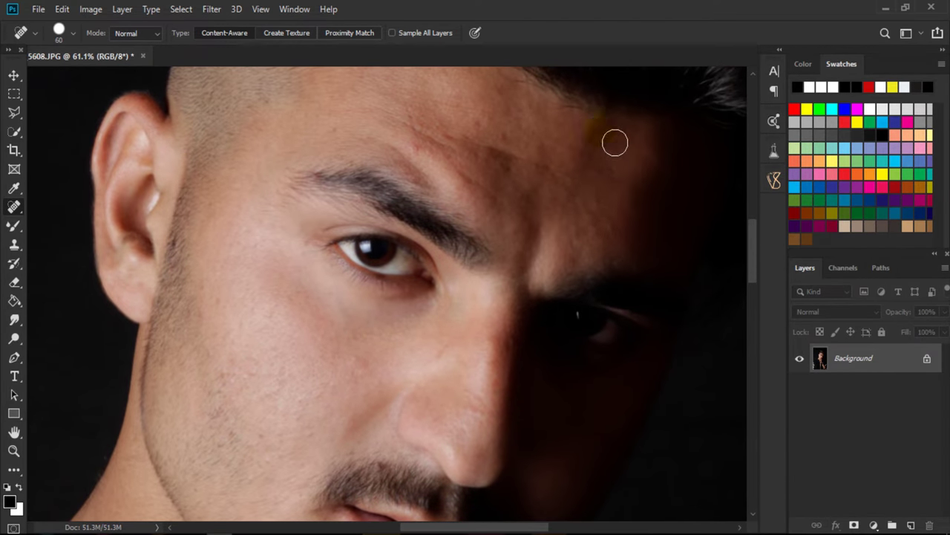
{"action": "left_click", "coordinate": [511, 164]}
- At brush size 50, heal the central forehead blemishes and those above the eyebrow
{"action": "key", "text": "["}
{"action": "left_click", "coordinate": [503, 136]}
{"action": "left_click", "coordinate": [539, 159]}
{"action": "left_click", "coordinate": [468, 121]}
{"action": "left_click", "coordinate": [453, 138]}
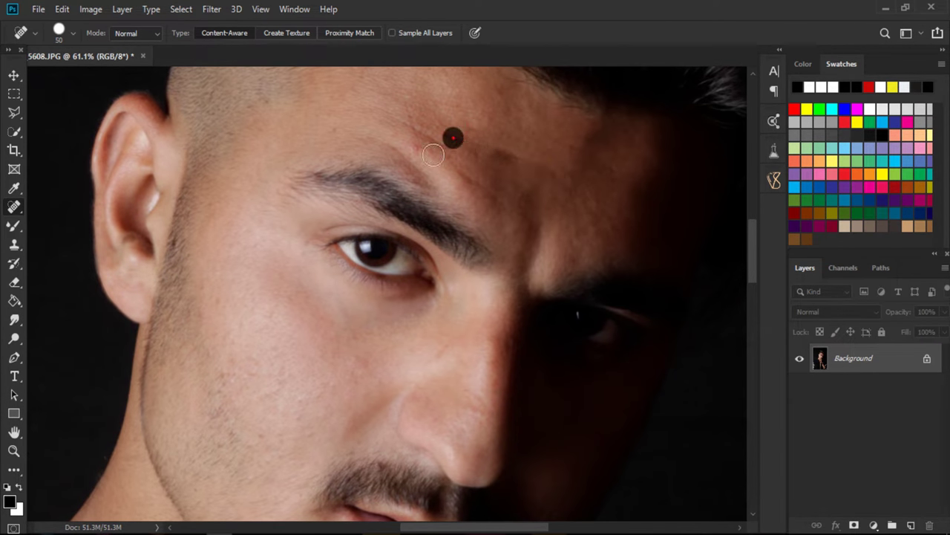
{"action": "left_click", "coordinate": [416, 133]}
{"action": "left_click_drag", "start_coordinate": [464, 169], "coordinate": [499, 205]}
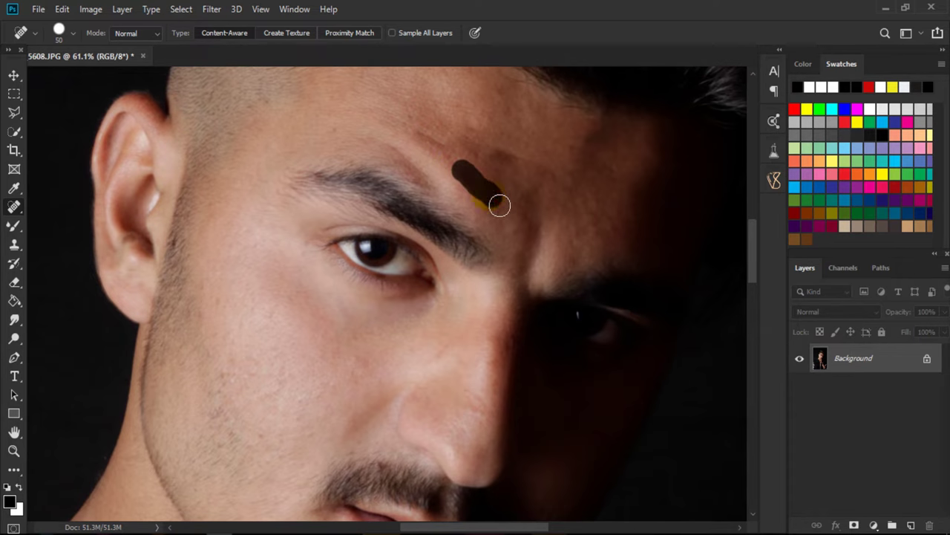
{"action": "left_click", "coordinate": [418, 136]}
{"action": "left_click", "coordinate": [420, 141]}
- Heal the remaining forehead spots on the left side and above the eyebrow
{"action": "left_click", "coordinate": [319, 132]}
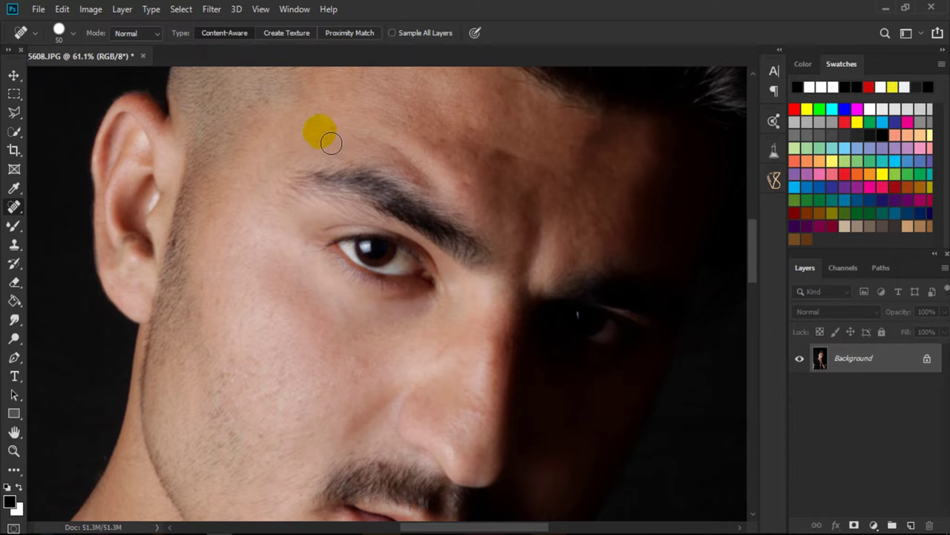
{"action": "left_click", "coordinate": [424, 130]}
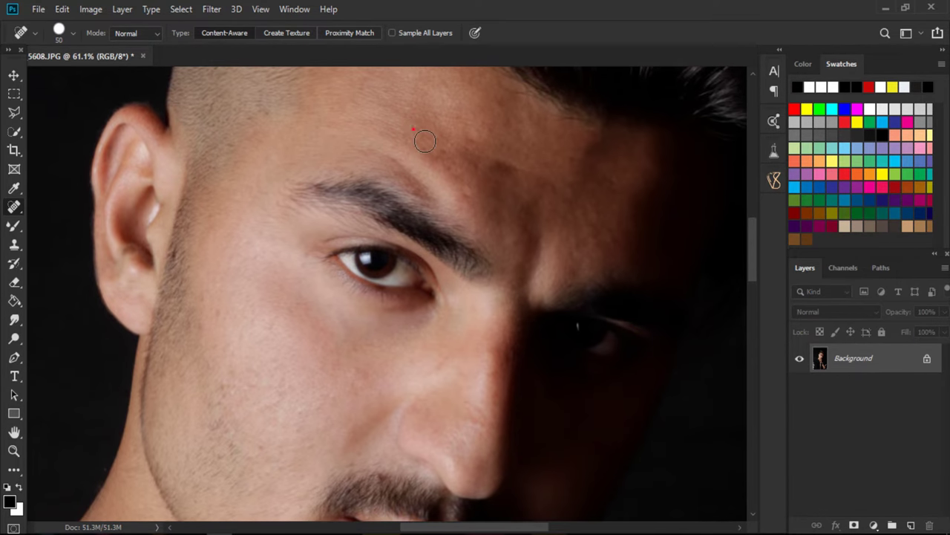
{"action": "left_click", "coordinate": [414, 132]}
{"action": "left_click", "coordinate": [446, 144]}
{"action": "left_click", "coordinate": [448, 173]}
{"action": "left_click", "coordinate": [464, 199]}
{"action": "left_click", "coordinate": [450, 144]}
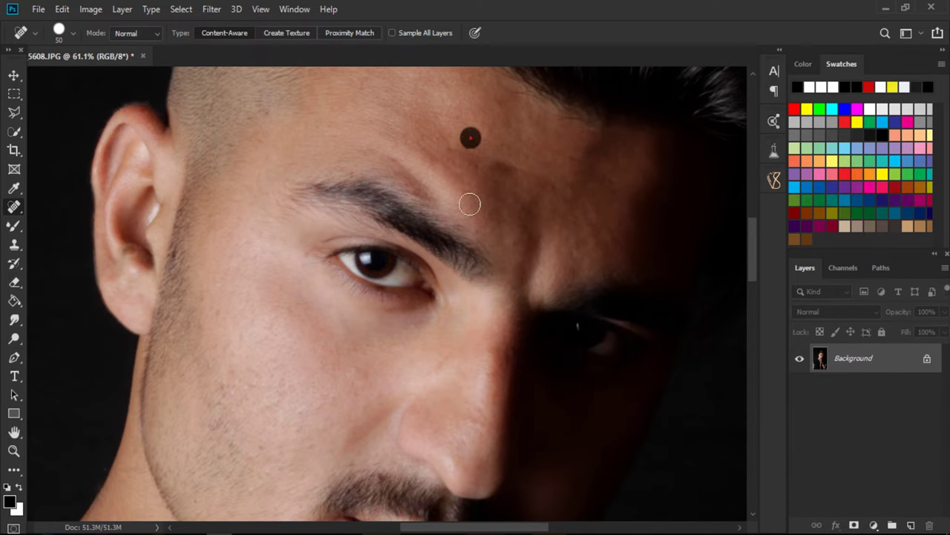
- Heal one last forehead spot and the spot above the mustache
{"action": "scroll", "coordinate": [469, 201], "scroll_direction": "down", "scroll_amount": 5}
{"action": "left_click", "coordinate": [360, 323]}
{"action": "scroll", "coordinate": [372, 335], "scroll_direction": "down", "scroll_amount": 5}
{"action": "left_click", "coordinate": [383, 207]}
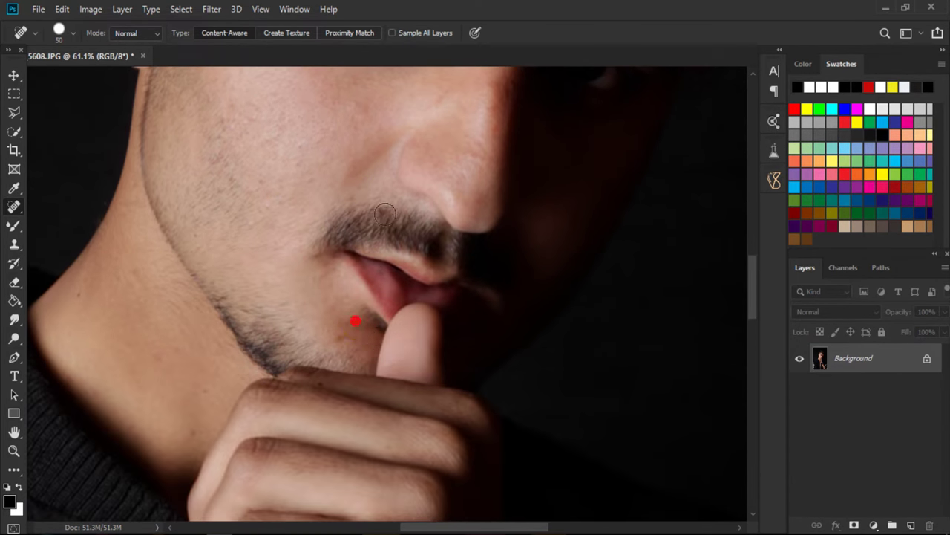
{"action": "scroll", "coordinate": [494, 195], "scroll_direction": "up", "scroll_amount": 6}
{"action": "scroll", "coordinate": [175, 176], "scroll_direction": "up", "scroll_amount": 3}
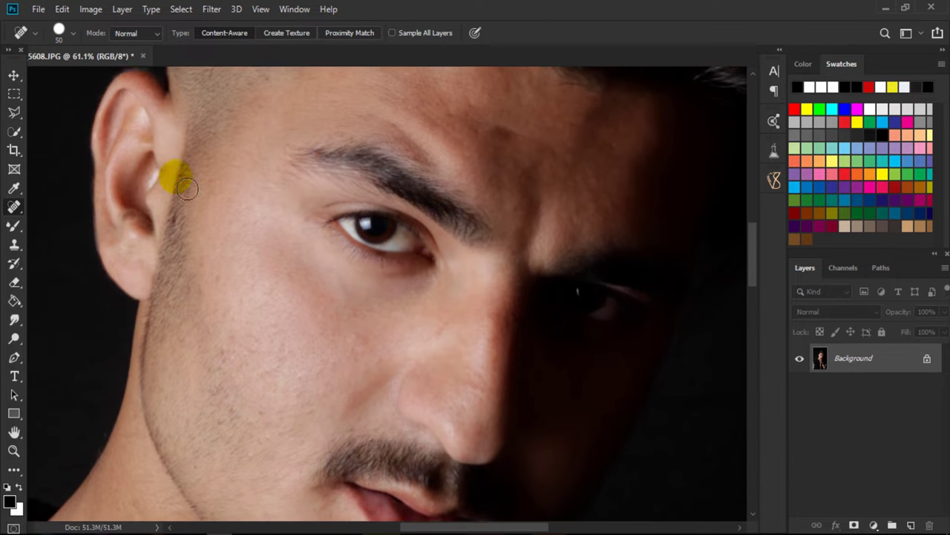
{"action": "scroll", "coordinate": [380, 343], "scroll_direction": "up", "scroll_amount": 2}
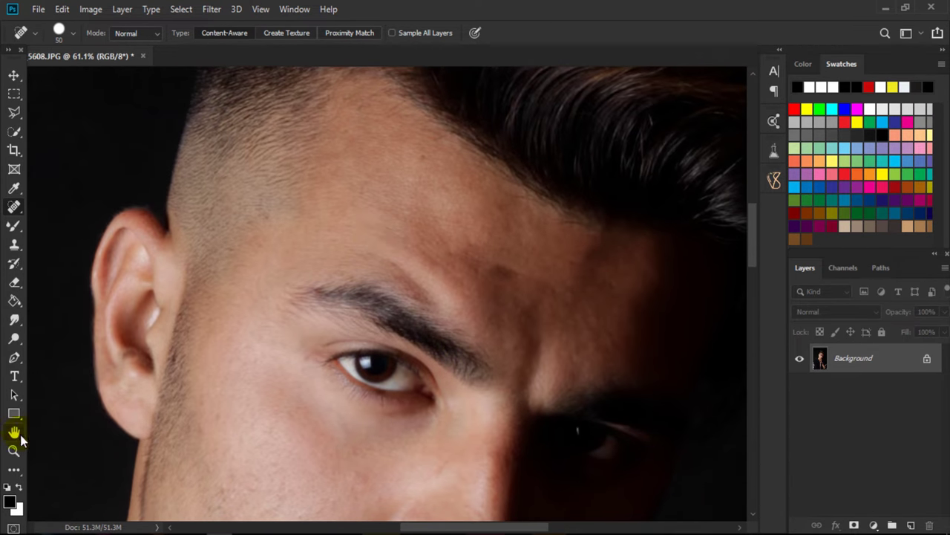
{"action": "left_click", "coordinate": [14, 451]}
{"action": "left_click", "coordinate": [542, 238]}
{"action": "scroll", "coordinate": [399, 248], "scroll_direction": "up", "scroll_amount": 2}
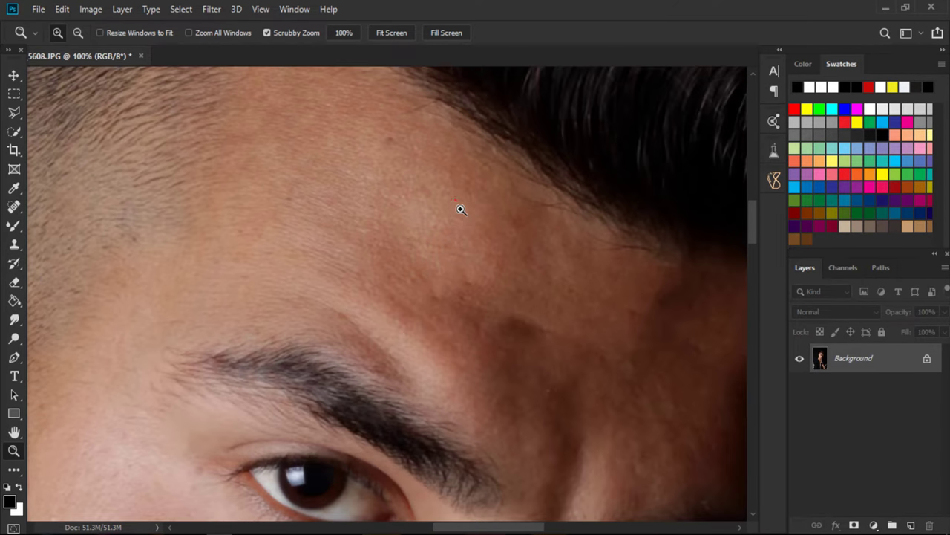
{"action": "right_click", "coordinate": [409, 225]}
{"action": "left_click", "coordinate": [427, 233]}
{"action": "left_click", "coordinate": [393, 212]}
{"action": "left_click", "coordinate": [392, 267]}
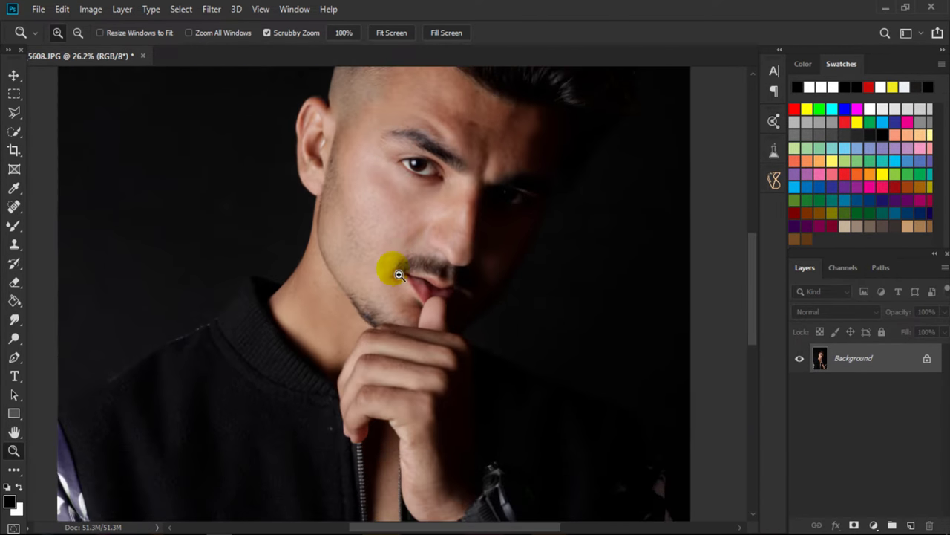
{"action": "left_click", "coordinate": [403, 261]}
{"action": "left_click", "coordinate": [407, 259]}
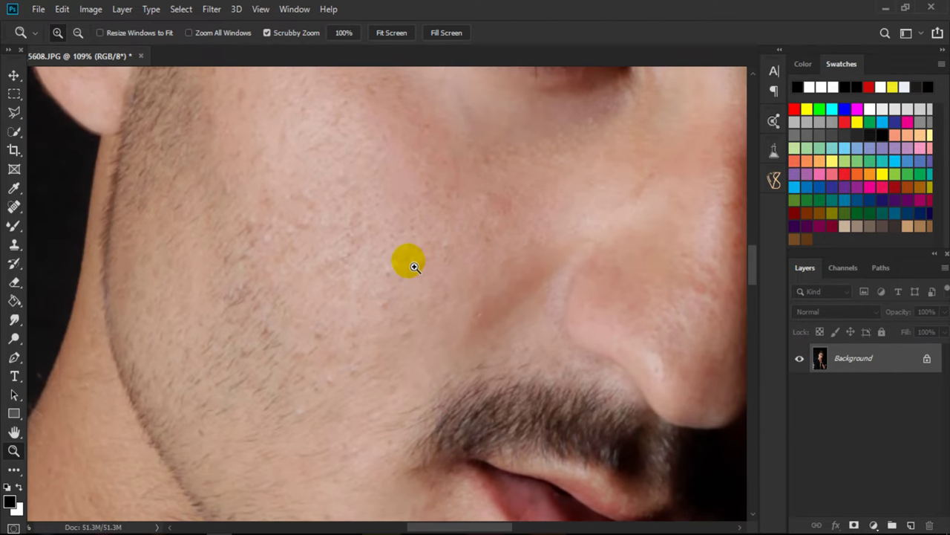
{"action": "left_click_drag", "start_coordinate": [436, 319], "coordinate": [384, 278]}
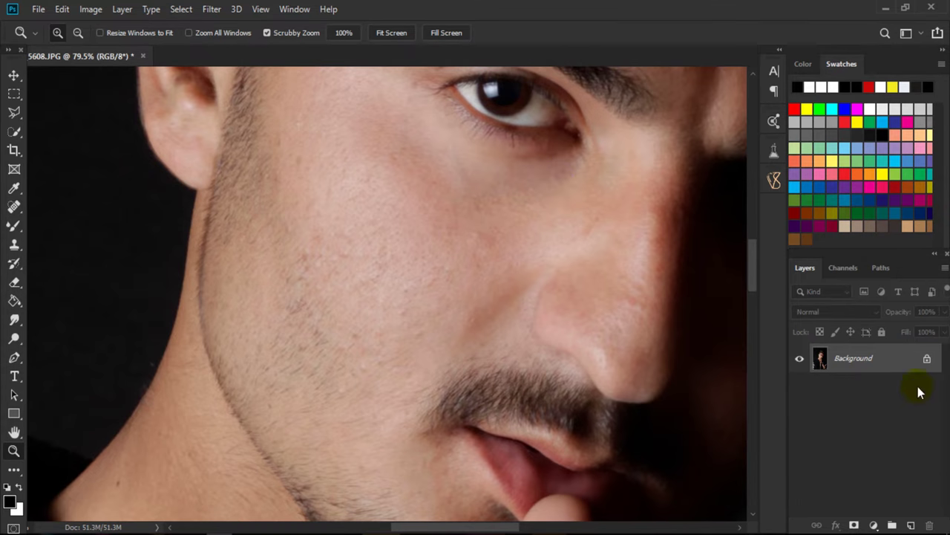
- Duplicate the Background, apply a 1.1-pixel High Pass, and blend the copy in Vivid Light
{"action": "mouse_move", "coordinate": [891, 360]}
{"action": "left_mouse_down"}
{"action": "mouse_move", "coordinate": [925, 528]}
{"action": "mouse_move", "coordinate": [912, 526]}
{"action": "left_mouse_up"}
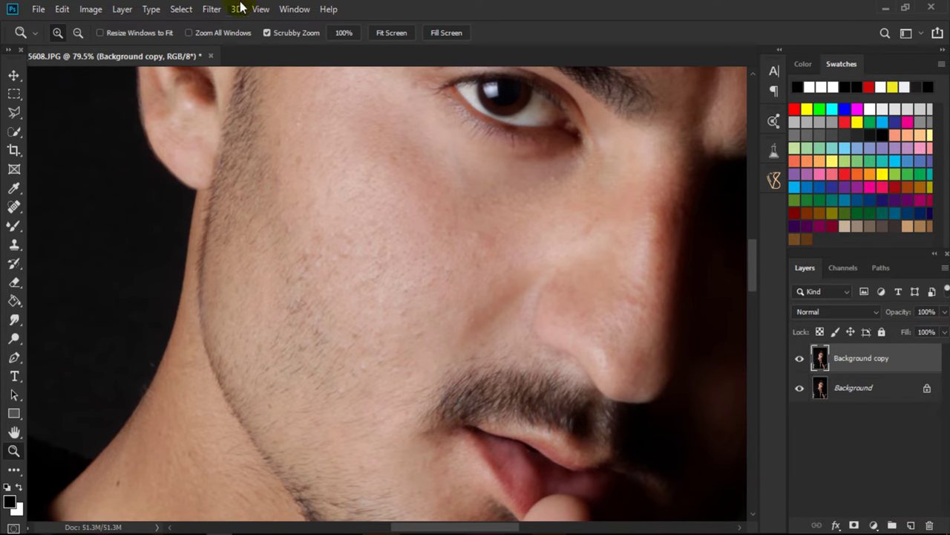
{"action": "left_click", "coordinate": [211, 9]}
{"action": "mouse_move", "coordinate": [223, 296]}
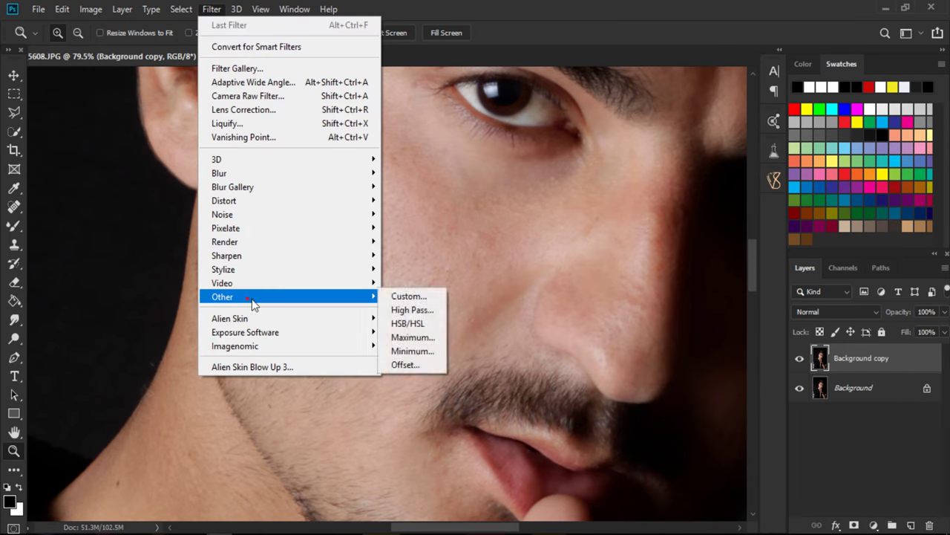
{"action": "left_click", "coordinate": [414, 310]}
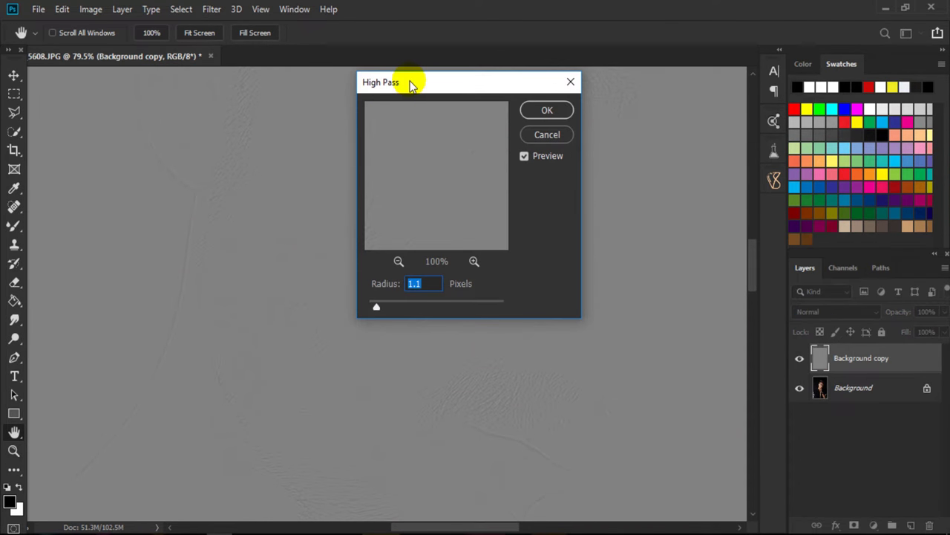
{"action": "left_click_drag", "start_coordinate": [409, 81], "coordinate": [500, 155]}
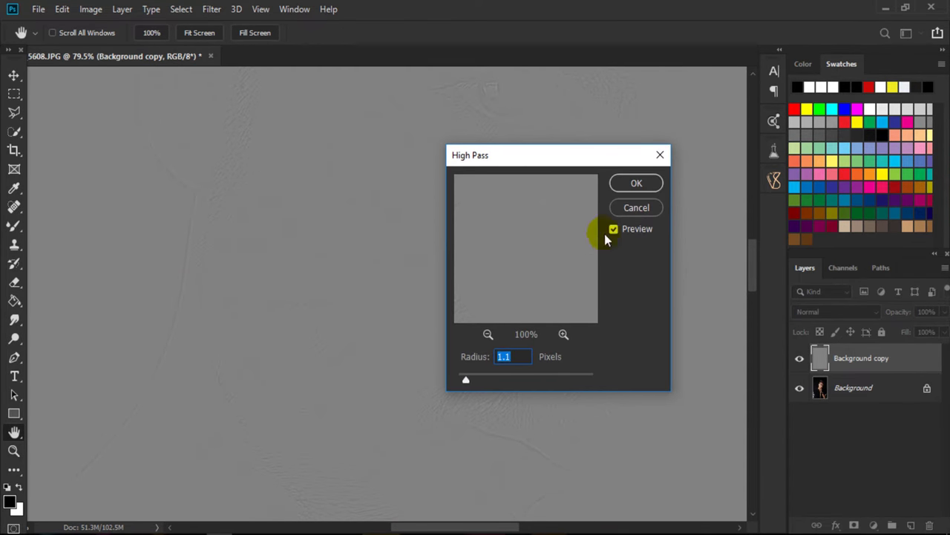
{"action": "left_click", "coordinate": [635, 185]}
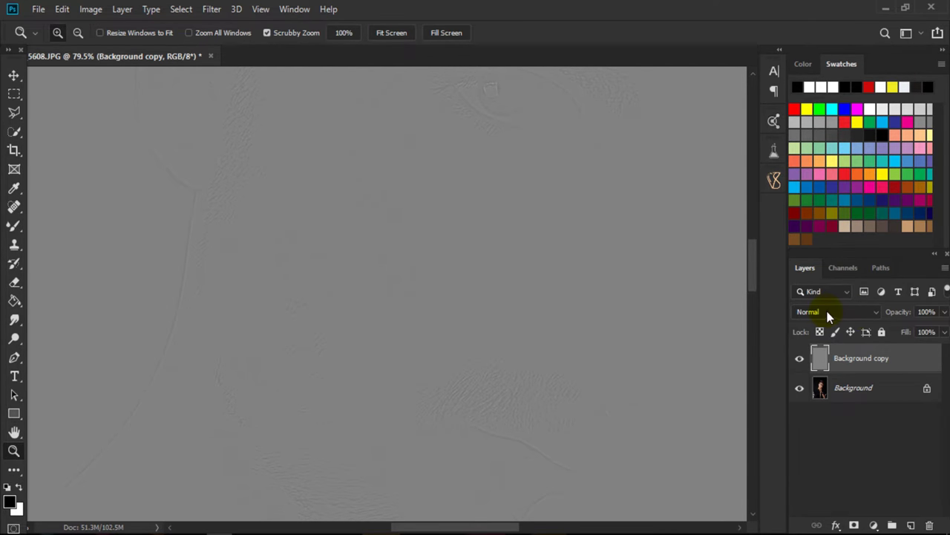
{"action": "left_click", "coordinate": [830, 316]}
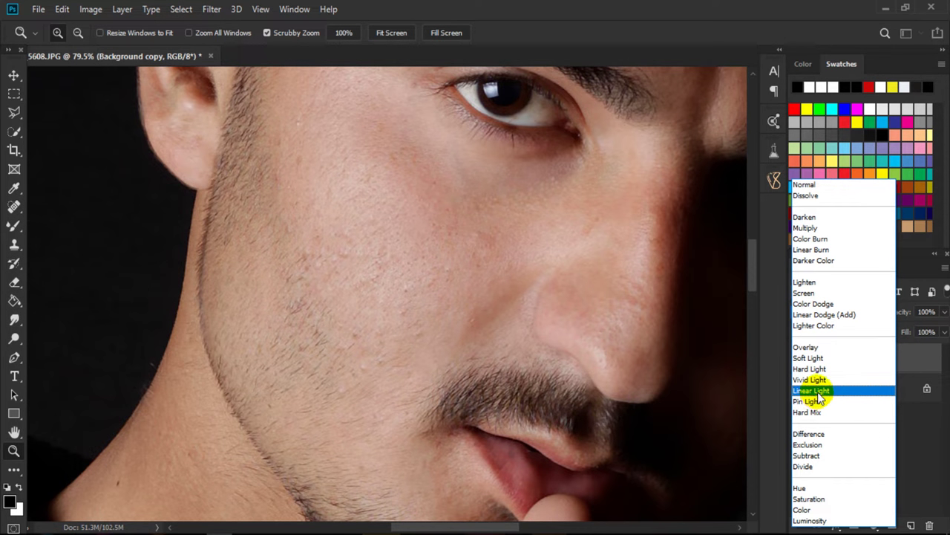
{"action": "left_click", "coordinate": [817, 381]}
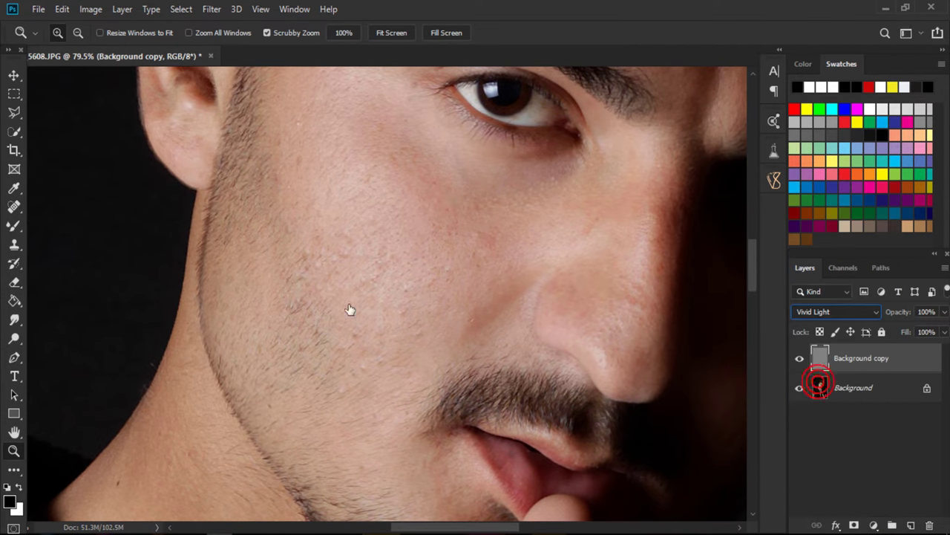
- Toggle the Vivid Light layer to compare sharpening on the cheek, ear and hair
{"action": "left_click", "coordinate": [367, 206]}
{"action": "left_click_drag", "start_coordinate": [380, 263], "coordinate": [409, 289]}
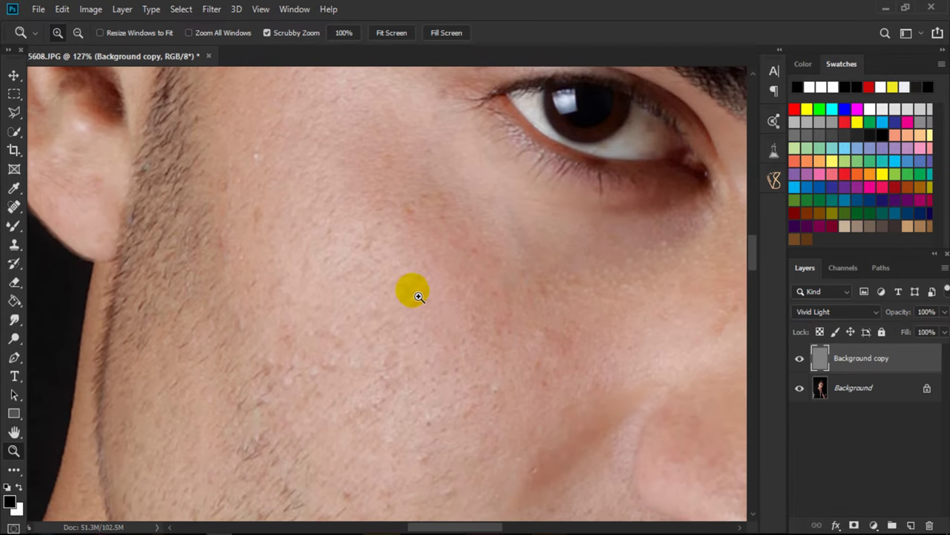
{"action": "left_click", "coordinate": [800, 359]}
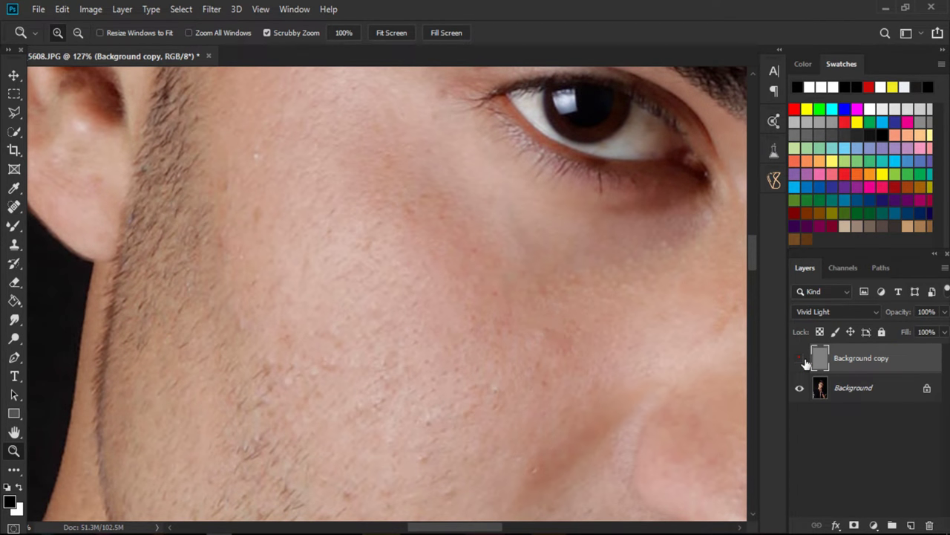
{"action": "mouse_move", "coordinate": [205, 286]}
{"action": "left_mouse_down"}
{"action": "mouse_move", "coordinate": [391, 350]}
{"action": "mouse_move", "coordinate": [397, 412]}
{"action": "left_mouse_up"}
{"action": "scroll", "coordinate": [429, 281], "scroll_direction": "up", "scroll_amount": 5}
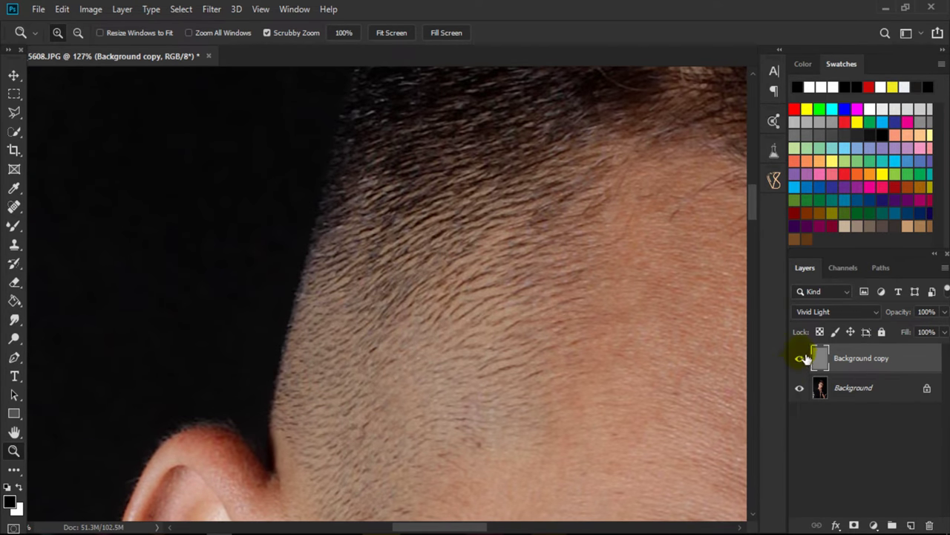
{"action": "left_click", "coordinate": [801, 359]}
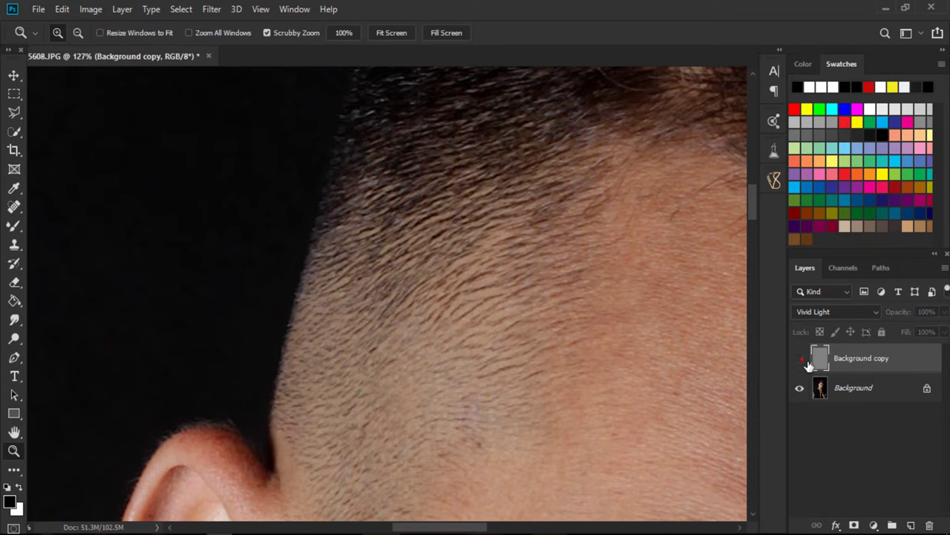
{"action": "left_click_drag", "start_coordinate": [490, 199], "coordinate": [533, 325]}
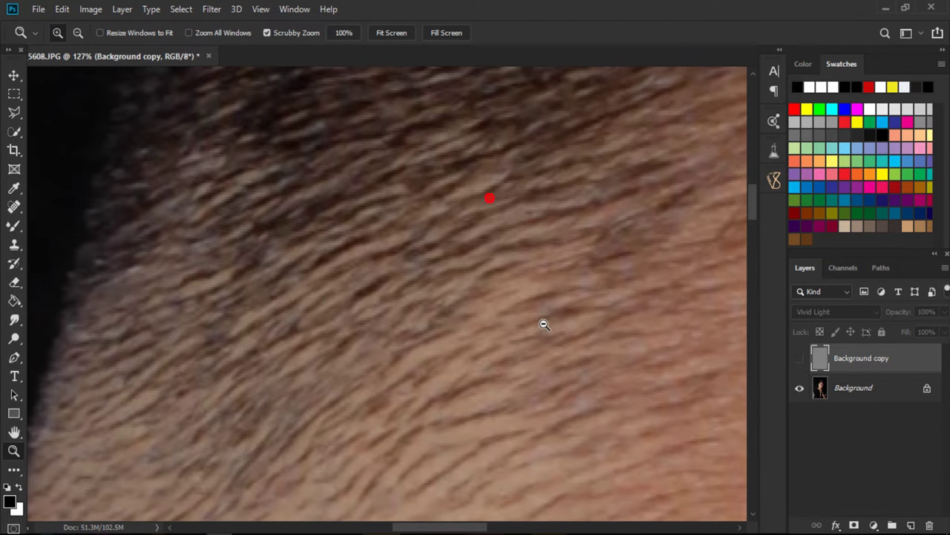
{"action": "left_click", "coordinate": [807, 363]}
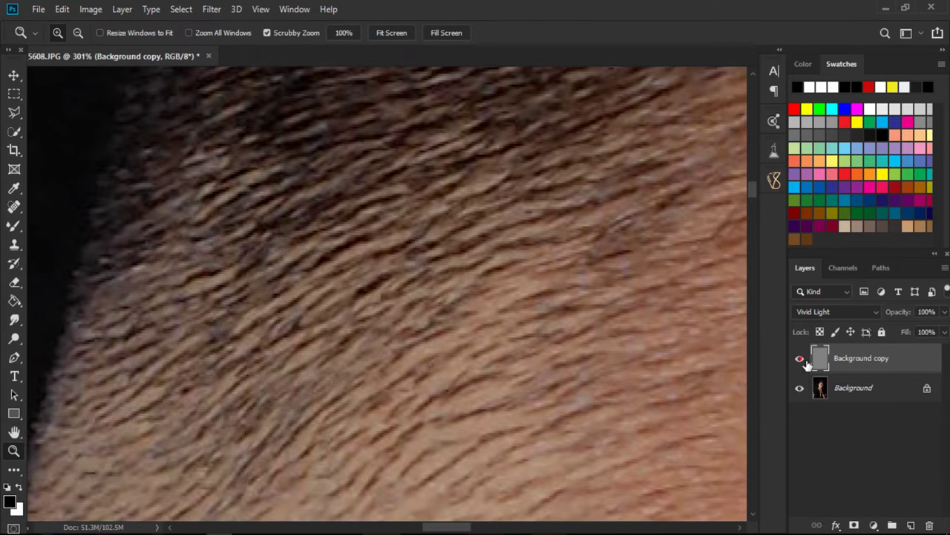
- Fit the photo on screen and zoom in on the forehead
{"action": "right_click", "coordinate": [619, 272]}
{"action": "left_click", "coordinate": [628, 275]}
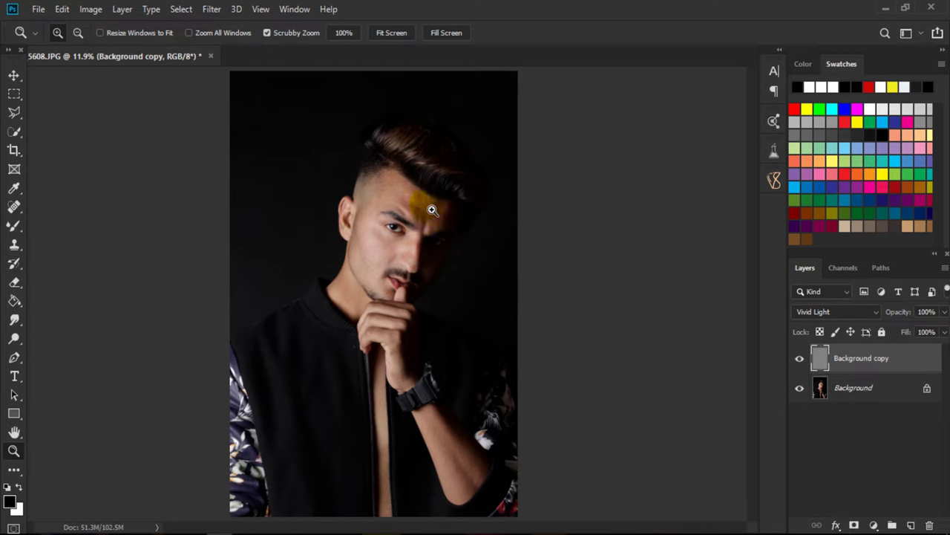
{"action": "mouse_move", "coordinate": [432, 210]}
{"action": "left_mouse_down"}
{"action": "mouse_move", "coordinate": [494, 250]}
{"action": "mouse_move", "coordinate": [513, 290]}
{"action": "mouse_move", "coordinate": [540, 300]}
{"action": "left_mouse_up"}
{"action": "mouse_move", "coordinate": [469, 252]}
{"action": "left_mouse_down"}
{"action": "mouse_move", "coordinate": [486, 312]}
{"action": "mouse_move", "coordinate": [276, 195]}
{"action": "left_mouse_up"}
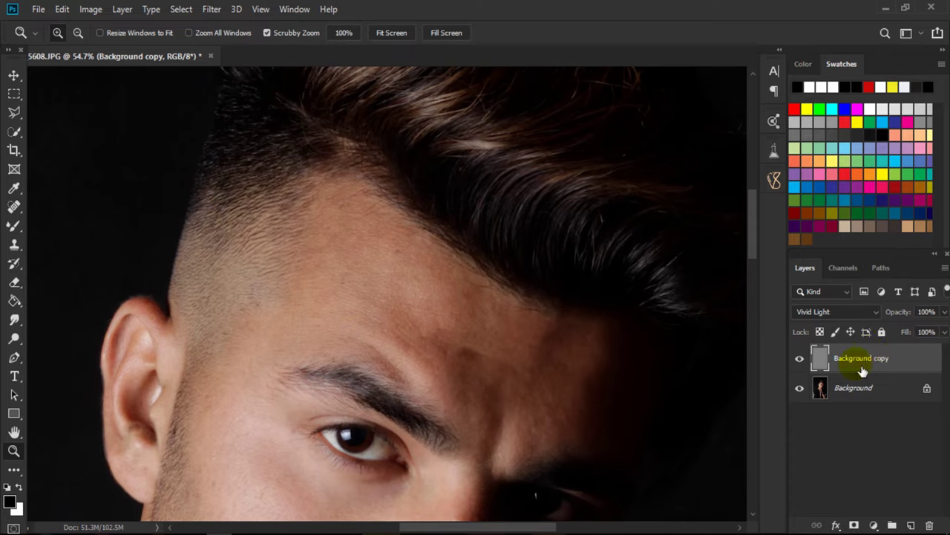
- Flatten the image into a single Background layer and zoom in on the forehead
{"action": "right_click", "coordinate": [900, 368]}
{"action": "left_click", "coordinate": [770, 448]}
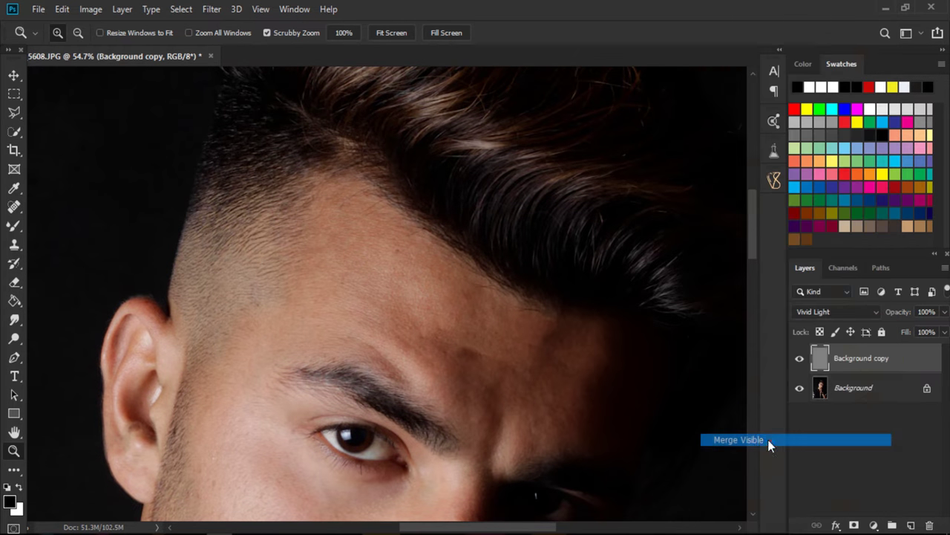
{"action": "mouse_move", "coordinate": [423, 258]}
{"action": "left_mouse_down"}
{"action": "mouse_move", "coordinate": [441, 324]}
{"action": "mouse_move", "coordinate": [395, 301]}
{"action": "left_mouse_up"}
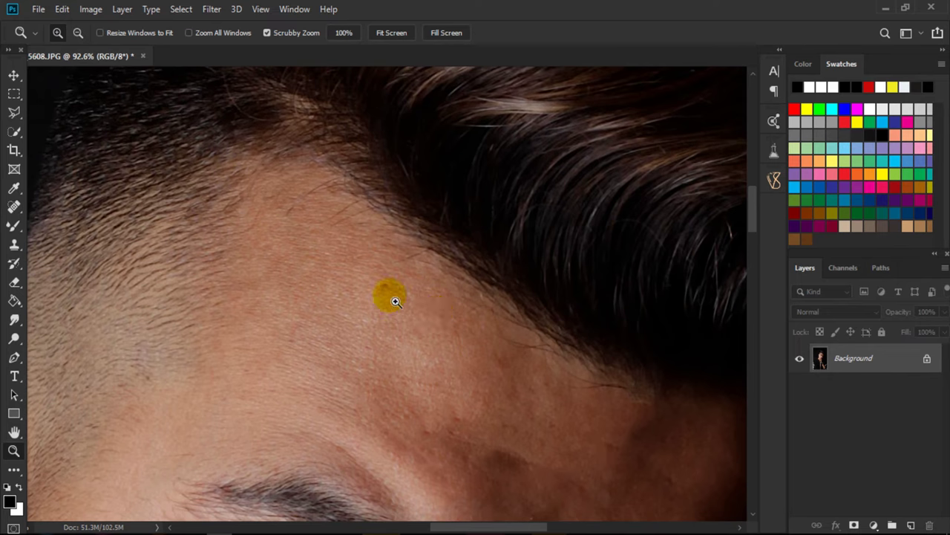
{"action": "left_click", "coordinate": [10, 230]}
{"action": "left_click_drag", "start_coordinate": [258, 239], "coordinate": [274, 255]}
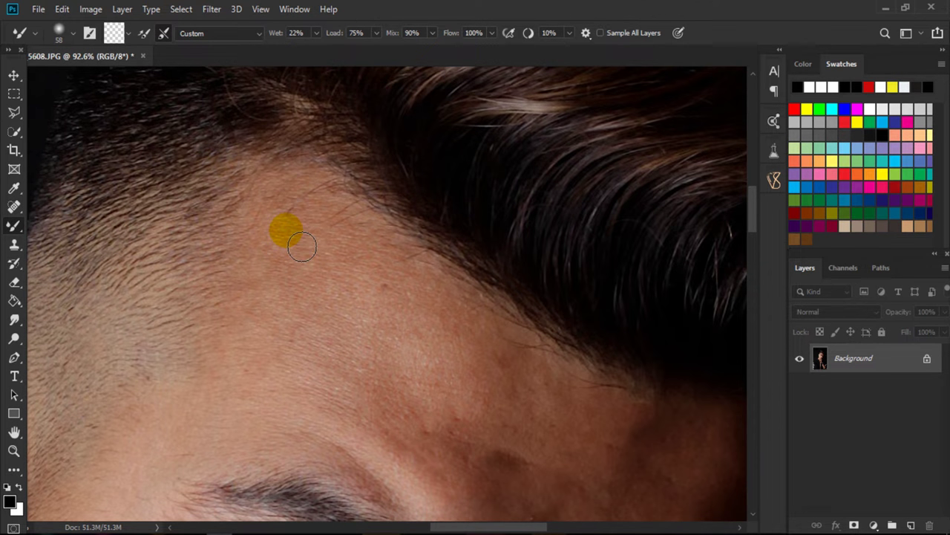
- Zoom to 100% on the forehead and blend the upper forehead skin with the Mixer Brush
{"action": "key", "text": "z"}
{"action": "left_click_drag", "start_coordinate": [302, 245], "coordinate": [99, 201]}
{"action": "left_click", "coordinate": [8, 227]}
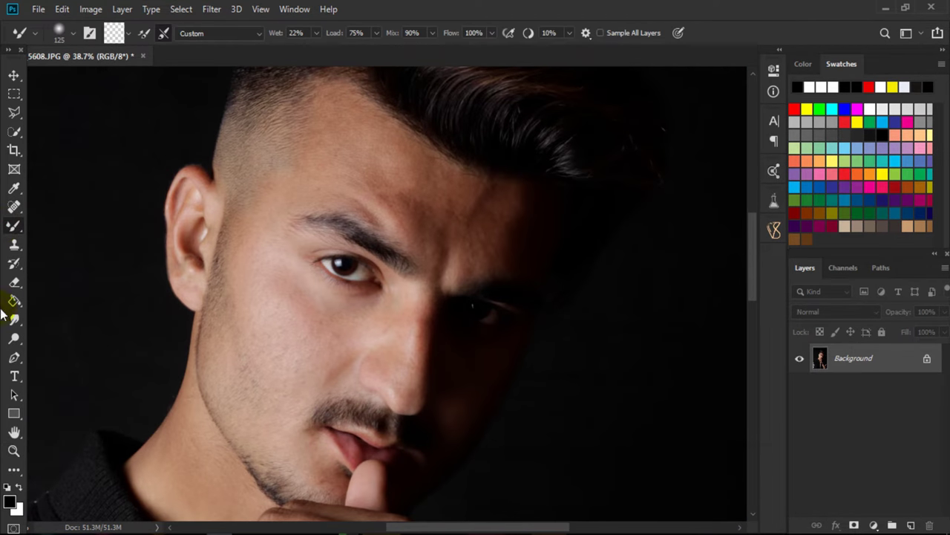
{"action": "left_click", "coordinate": [15, 447]}
{"action": "left_click", "coordinate": [418, 182]}
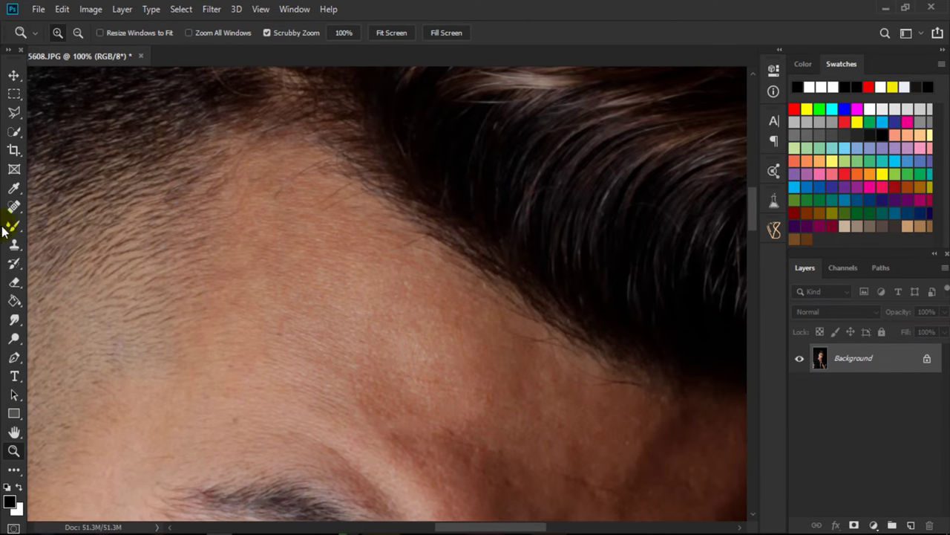
{"action": "left_click", "coordinate": [11, 228]}
{"action": "left_click_drag", "start_coordinate": [430, 271], "coordinate": [349, 249]}
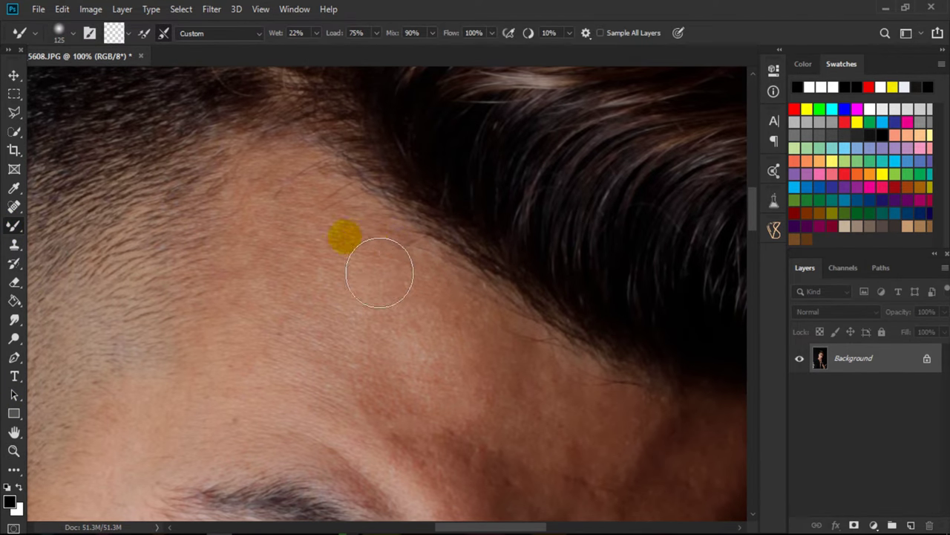
- Smooth the forehead from the hairline down toward the temple, resizing the brush as needed
{"action": "key", "text": "bracketleft"}
{"action": "key", "text": "bracketleft"}
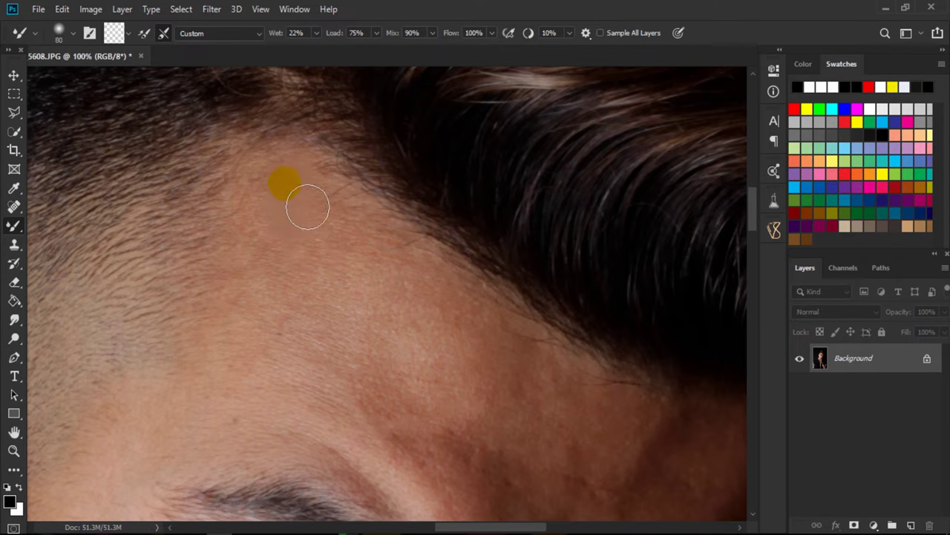
{"action": "mouse_move", "coordinate": [296, 188]}
{"action": "left_mouse_down"}
{"action": "mouse_move", "coordinate": [278, 255]}
{"action": "mouse_move", "coordinate": [341, 208]}
{"action": "mouse_move", "coordinate": [421, 277]}
{"action": "mouse_move", "coordinate": [435, 275]}
{"action": "left_mouse_up"}
{"action": "scroll", "coordinate": [297, 245], "scroll_direction": "down", "scroll_amount": 2}
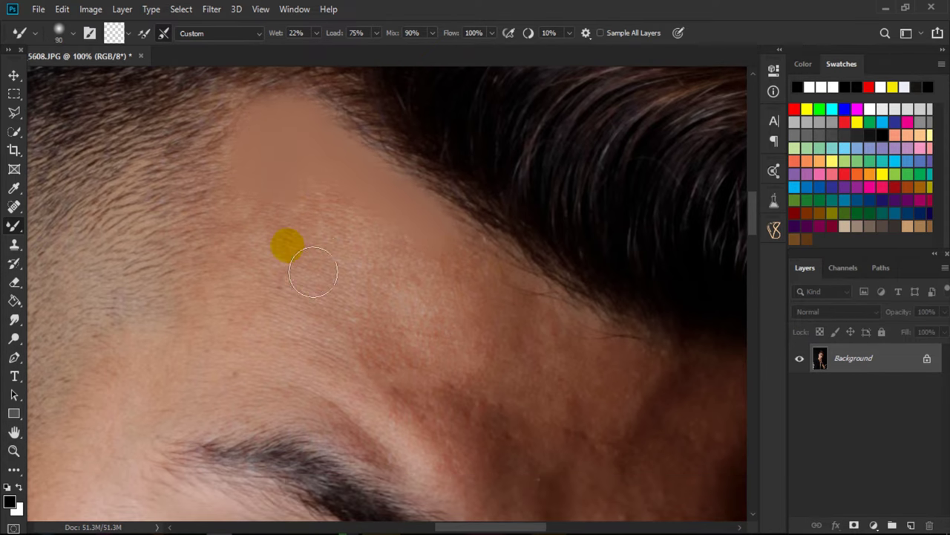
{"action": "key", "text": "bracketright"}
{"action": "key", "text": "bracketright"}
{"action": "mouse_move", "coordinate": [321, 247]}
{"action": "left_mouse_down"}
{"action": "mouse_move", "coordinate": [259, 257]}
{"action": "mouse_move", "coordinate": [230, 322]}
{"action": "mouse_move", "coordinate": [257, 288]}
{"action": "mouse_move", "coordinate": [276, 304]}
{"action": "mouse_move", "coordinate": [320, 290]}
{"action": "mouse_move", "coordinate": [333, 246]}
{"action": "left_mouse_up"}
{"action": "scroll", "coordinate": [333, 245], "scroll_direction": "down", "scroll_amount": 2}
{"action": "key", "text": "bracketright"}
{"action": "key", "text": "bracketright"}
{"action": "left_click_drag", "start_coordinate": [373, 195], "coordinate": [381, 192]}
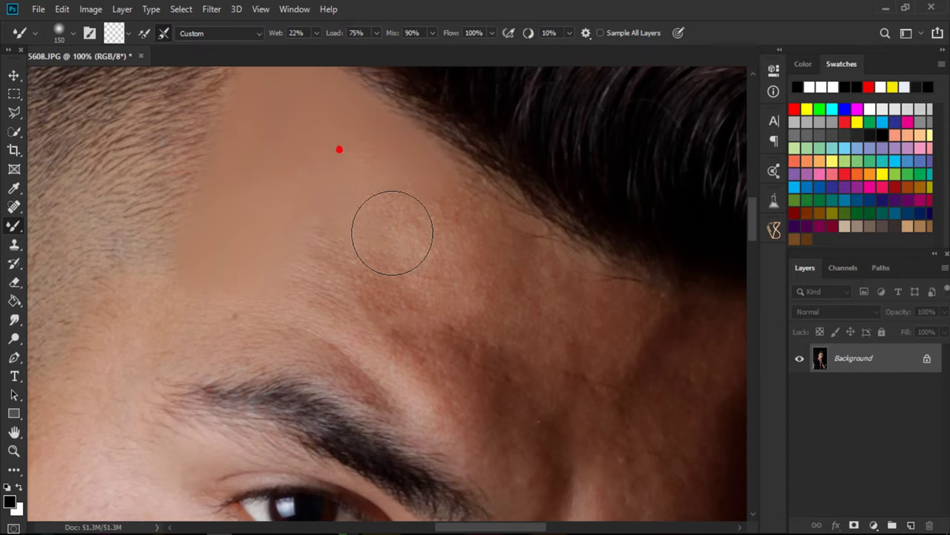
{"action": "mouse_move", "coordinate": [392, 229]}
{"action": "left_mouse_down"}
{"action": "mouse_move", "coordinate": [403, 275]}
{"action": "mouse_move", "coordinate": [429, 238]}
{"action": "mouse_move", "coordinate": [518, 289]}
{"action": "mouse_move", "coordinate": [394, 218]}
{"action": "mouse_move", "coordinate": [388, 271]}
{"action": "mouse_move", "coordinate": [338, 316]}
{"action": "mouse_move", "coordinate": [257, 283]}
{"action": "mouse_move", "coordinate": [291, 255]}
{"action": "mouse_move", "coordinate": [231, 251]}
{"action": "mouse_move", "coordinate": [183, 290]}
{"action": "mouse_move", "coordinate": [135, 307]}
{"action": "mouse_move", "coordinate": [156, 291]}
{"action": "mouse_move", "coordinate": [253, 300]}
{"action": "mouse_move", "coordinate": [233, 282]}
{"action": "mouse_move", "coordinate": [141, 327]}
{"action": "mouse_move", "coordinate": [196, 329]}
{"action": "mouse_move", "coordinate": [239, 285]}
{"action": "mouse_move", "coordinate": [245, 292]}
{"action": "mouse_move", "coordinate": [359, 281]}
{"action": "mouse_move", "coordinate": [318, 287]}
{"action": "mouse_move", "coordinate": [351, 322]}
{"action": "mouse_move", "coordinate": [421, 323]}
{"action": "mouse_move", "coordinate": [396, 314]}
{"action": "mouse_move", "coordinate": [392, 339]}
{"action": "mouse_move", "coordinate": [416, 346]}
{"action": "mouse_move", "coordinate": [426, 253]}
{"action": "mouse_move", "coordinate": [446, 308]}
{"action": "mouse_move", "coordinate": [469, 294]}
{"action": "mouse_move", "coordinate": [504, 326]}
{"action": "mouse_move", "coordinate": [546, 332]}
{"action": "mouse_move", "coordinate": [525, 383]}
{"action": "mouse_move", "coordinate": [468, 379]}
{"action": "left_mouse_up"}
- Smooth the right side of the forehead with two long Mixer Brush strokes
{"action": "key", "text": "bracketright"}
{"action": "scroll", "coordinate": [257, 282], "scroll_direction": "down", "scroll_amount": 2}
{"action": "key", "text": "bracketleft"}
{"action": "key", "text": "bracketleft"}
{"action": "key", "text": "bracketleft"}
{"action": "key", "text": "bracketright"}
- Fine-tune the brush size and bring the temple beside the eyebrow into view
{"action": "key", "text": "bracketright"}
{"action": "key", "text": "bracketright"}
{"action": "scroll", "coordinate": [478, 387], "scroll_direction": "down", "scroll_amount": 3}
{"action": "mouse_move", "coordinate": [503, 240]}
{"action": "left_mouse_down"}
{"action": "mouse_move", "coordinate": [551, 290]}
{"action": "mouse_move", "coordinate": [498, 314]}
{"action": "mouse_move", "coordinate": [579, 383]}
{"action": "left_mouse_up"}
{"action": "mouse_move", "coordinate": [501, 301]}
{"action": "left_mouse_down"}
{"action": "mouse_move", "coordinate": [551, 352]}
{"action": "mouse_move", "coordinate": [564, 299]}
{"action": "mouse_move", "coordinate": [558, 255]}
{"action": "mouse_move", "coordinate": [630, 294]}
{"action": "mouse_move", "coordinate": [566, 354]}
{"action": "mouse_move", "coordinate": [617, 375]}
{"action": "mouse_move", "coordinate": [621, 455]}
{"action": "left_mouse_up"}
{"action": "scroll", "coordinate": [565, 299], "scroll_direction": "up", "scroll_amount": 3}
{"action": "key", "text": "bracketright"}
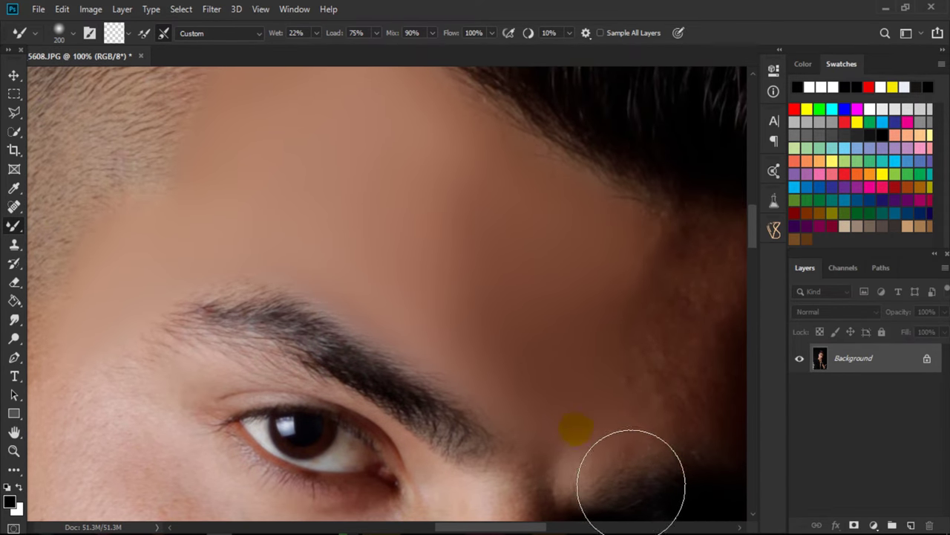
{"action": "key", "text": "bracketleft"}
{"action": "scroll", "coordinate": [616, 445], "scroll_direction": "down", "scroll_amount": 3}
{"action": "key", "text": "bracketleft"}
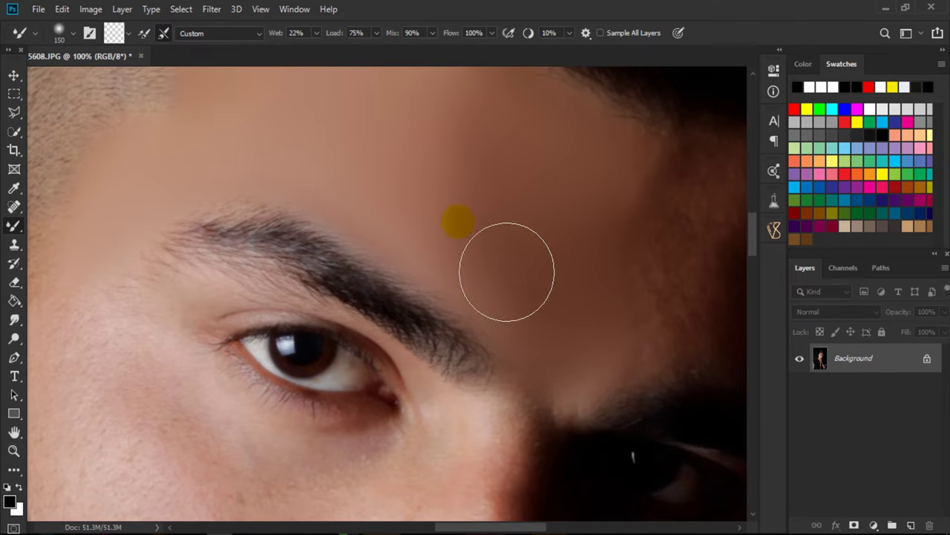
{"action": "scroll", "coordinate": [506, 272], "scroll_direction": "up", "scroll_amount": 3}
{"action": "key", "text": "bracketright"}
{"action": "key", "text": "bracketright"}
{"action": "key", "text": "bracketright"}
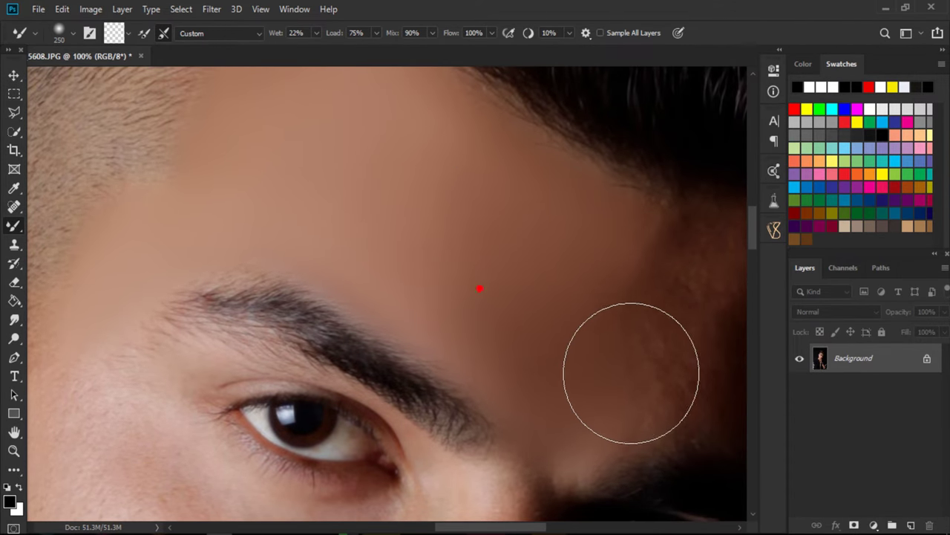
{"action": "left_click_drag", "start_coordinate": [603, 327], "coordinate": [515, 301]}
{"action": "scroll", "coordinate": [515, 300], "scroll_direction": "up", "scroll_amount": 2}
- Smooth the temple skin toward the eyebrow and blend its edge into the shadow
{"action": "key", "text": "bracketleft"}
{"action": "key", "text": "bracketleft"}
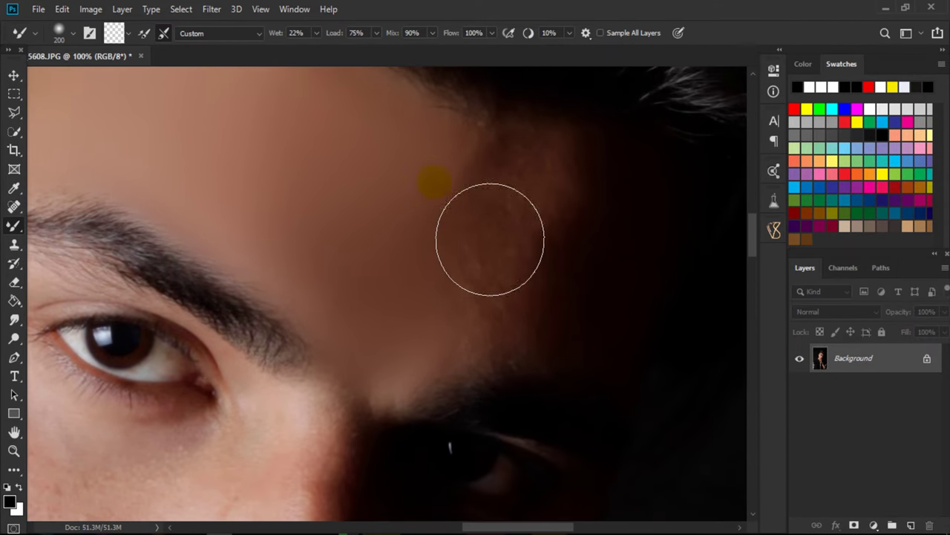
{"action": "key", "text": "bracketright"}
{"action": "key", "text": "bracketright"}
{"action": "left_click_drag", "start_coordinate": [577, 240], "coordinate": [557, 289]}
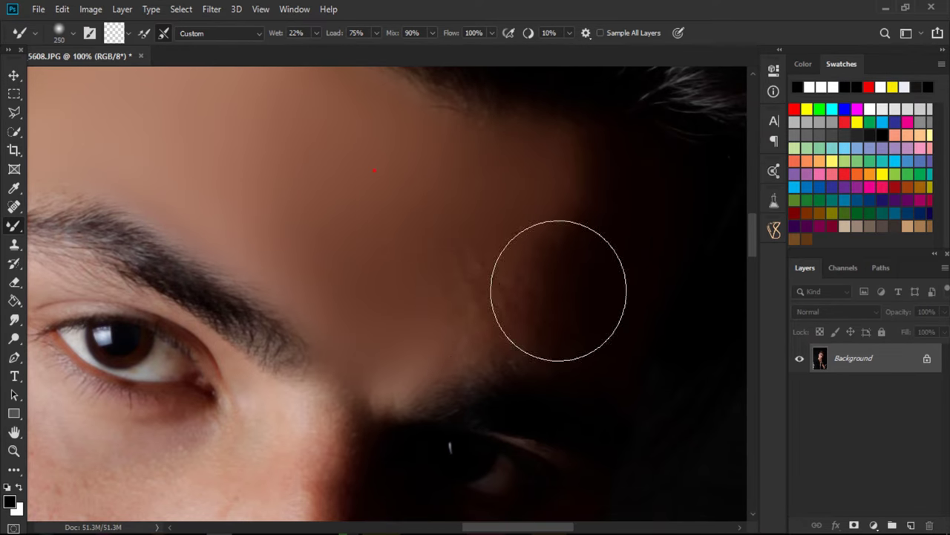
{"action": "key", "text": "bracketleft"}
{"action": "key", "text": "bracketleft"}
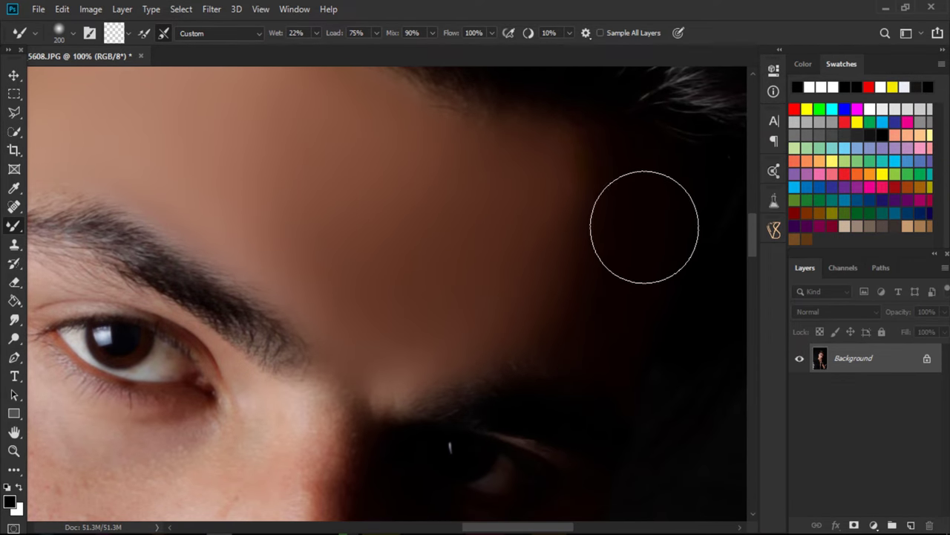
{"action": "key", "text": "bracketleft"}
{"action": "mouse_move", "coordinate": [589, 196]}
{"action": "left_mouse_down"}
{"action": "mouse_move", "coordinate": [617, 328]}
{"action": "mouse_move", "coordinate": [576, 208]}
{"action": "left_mouse_up"}
{"action": "key", "text": "bracketleft"}
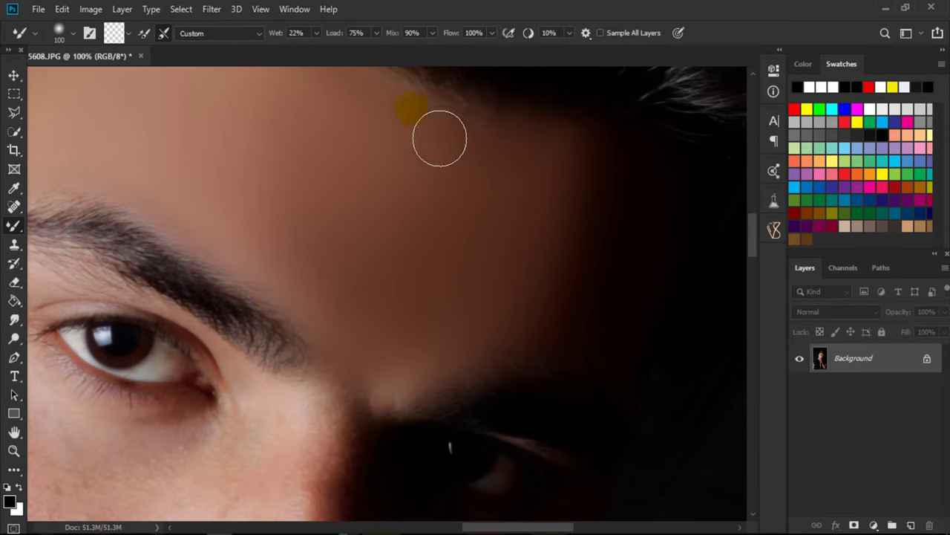
- Enlarge the Mixer Brush and smooth a vertical band of the left cheek
{"action": "scroll", "coordinate": [384, 210], "scroll_direction": "left", "scroll_amount": 2}
{"action": "scroll", "coordinate": [116, 217], "scroll_direction": "left", "scroll_amount": 5}
{"action": "scroll", "coordinate": [117, 216], "scroll_direction": "down", "scroll_amount": 2}
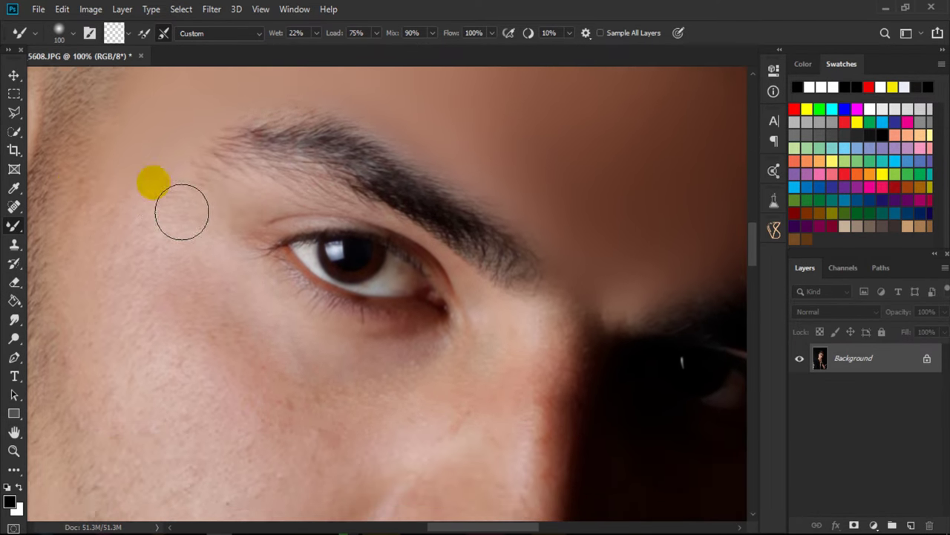
{"action": "scroll", "coordinate": [168, 221], "scroll_direction": "down", "scroll_amount": 2}
{"action": "key", "text": "bracketright"}
{"action": "scroll", "coordinate": [168, 221], "scroll_direction": "up", "scroll_amount": 2}
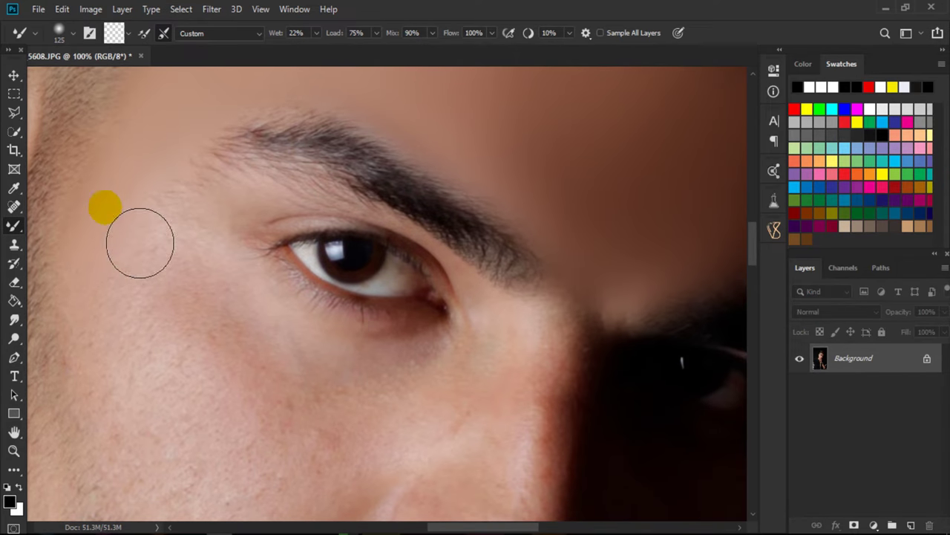
{"action": "scroll", "coordinate": [282, 166], "scroll_direction": "down", "scroll_amount": 4}
{"action": "scroll", "coordinate": [282, 166], "scroll_direction": "left", "scroll_amount": 3}
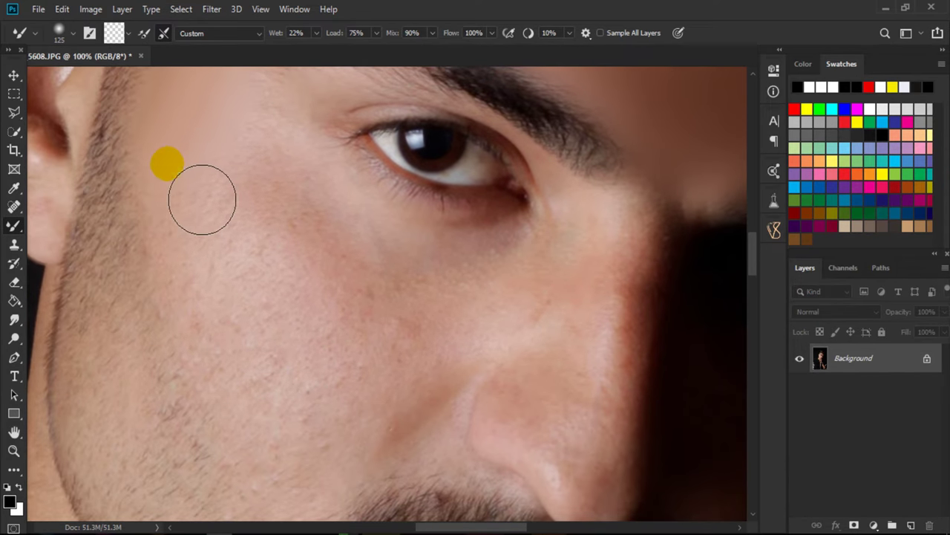
{"action": "key", "text": "bracketright"}
{"action": "mouse_move", "coordinate": [209, 185]}
{"action": "left_mouse_down"}
{"action": "mouse_move", "coordinate": [230, 295]}
{"action": "mouse_move", "coordinate": [235, 240]}
{"action": "mouse_move", "coordinate": [255, 408]}
{"action": "mouse_move", "coordinate": [208, 203]}
{"action": "mouse_move", "coordinate": [233, 307]}
{"action": "mouse_move", "coordinate": [318, 263]}
{"action": "left_mouse_up"}
- Smooth the lower cheek down to the skin beside the moustache
{"action": "scroll", "coordinate": [317, 263], "scroll_direction": "up", "scroll_amount": 3}
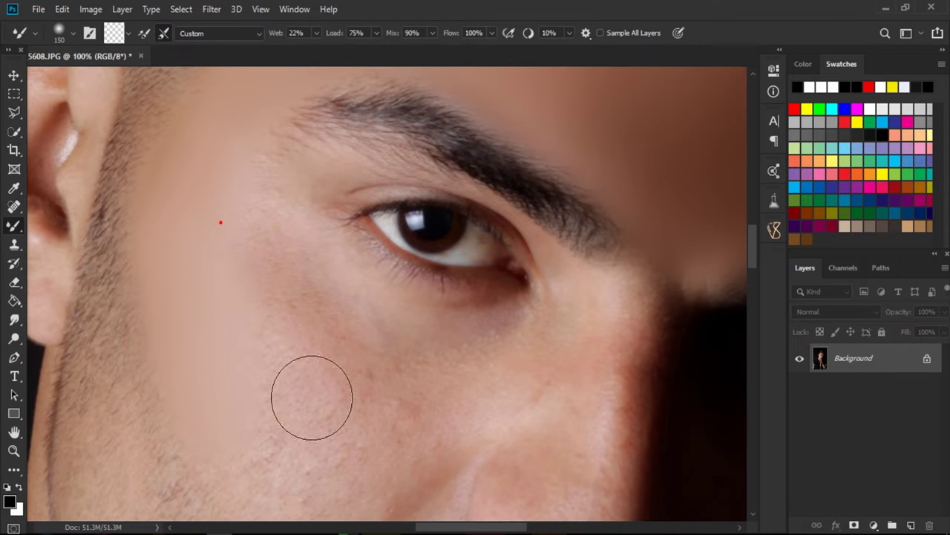
{"action": "mouse_move", "coordinate": [310, 396]}
{"action": "left_mouse_down"}
{"action": "mouse_move", "coordinate": [274, 290]}
{"action": "mouse_move", "coordinate": [335, 335]}
{"action": "left_mouse_up"}
{"action": "scroll", "coordinate": [335, 335], "scroll_direction": "down", "scroll_amount": 3}
{"action": "mouse_move", "coordinate": [297, 233]}
{"action": "left_mouse_down"}
{"action": "mouse_move", "coordinate": [365, 371]}
{"action": "mouse_move", "coordinate": [329, 431]}
{"action": "mouse_move", "coordinate": [294, 444]}
{"action": "mouse_move", "coordinate": [290, 427]}
{"action": "mouse_move", "coordinate": [302, 413]}
{"action": "mouse_move", "coordinate": [272, 403]}
{"action": "left_mouse_up"}
{"action": "scroll", "coordinate": [271, 403], "scroll_direction": "down", "scroll_amount": 2}
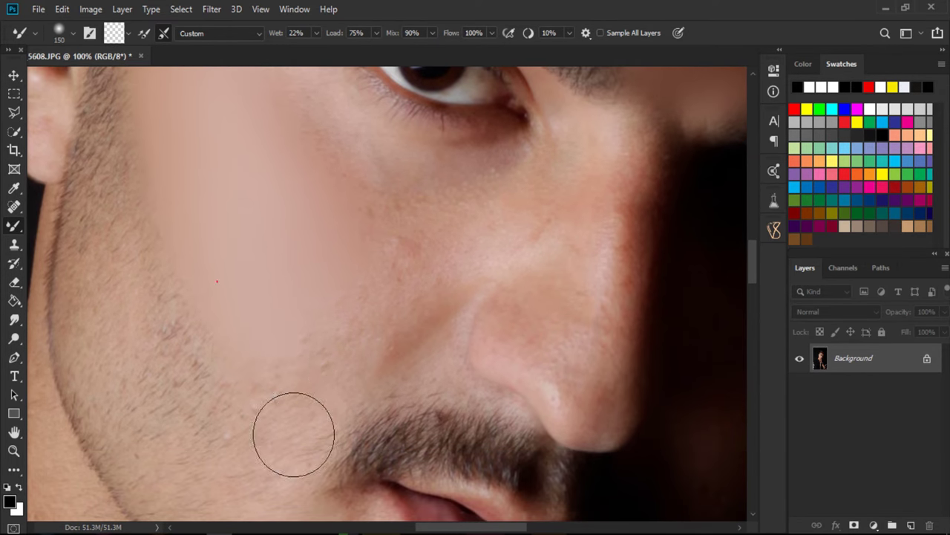
{"action": "mouse_move", "coordinate": [292, 435]}
{"action": "left_mouse_down"}
{"action": "mouse_move", "coordinate": [312, 382]}
{"action": "mouse_move", "coordinate": [372, 398]}
{"action": "mouse_move", "coordinate": [383, 389]}
{"action": "mouse_move", "coordinate": [361, 409]}
{"action": "mouse_move", "coordinate": [339, 399]}
{"action": "mouse_move", "coordinate": [337, 341]}
{"action": "left_mouse_up"}
{"action": "scroll", "coordinate": [339, 398], "scroll_direction": "down", "scroll_amount": 3}
{"action": "mouse_move", "coordinate": [323, 381]}
{"action": "left_mouse_down"}
{"action": "mouse_move", "coordinate": [321, 401]}
{"action": "mouse_move", "coordinate": [373, 364]}
{"action": "left_mouse_up"}
- Blend the cheek beside the nose, then the skin below the eye and upper cheek
{"action": "scroll", "coordinate": [373, 364], "scroll_direction": "up", "scroll_amount": 2}
{"action": "key", "text": "bracketright"}
{"action": "scroll", "coordinate": [418, 360], "scroll_direction": "up", "scroll_amount": 2}
{"action": "key", "text": "bracketright"}
{"action": "key", "text": "bracketright"}
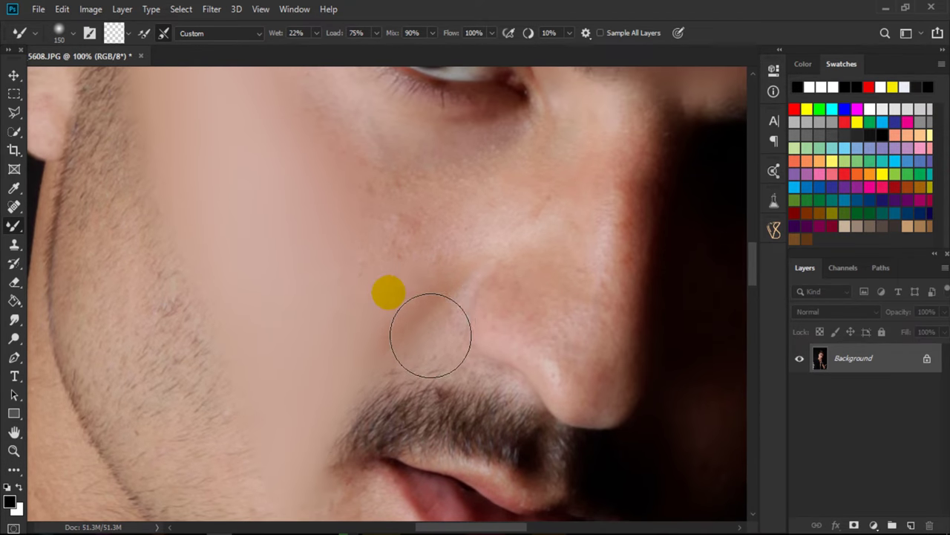
{"action": "mouse_move", "coordinate": [424, 334]}
{"action": "left_mouse_down"}
{"action": "mouse_move", "coordinate": [432, 321]}
{"action": "mouse_move", "coordinate": [467, 314]}
{"action": "mouse_move", "coordinate": [416, 340]}
{"action": "mouse_move", "coordinate": [450, 339]}
{"action": "mouse_move", "coordinate": [442, 301]}
{"action": "left_mouse_up"}
{"action": "scroll", "coordinate": [450, 340], "scroll_direction": "up", "scroll_amount": 2}
{"action": "key", "text": "bracketleft"}
{"action": "scroll", "coordinate": [442, 301], "scroll_direction": "up", "scroll_amount": 2}
{"action": "key", "text": "bracketleft"}
{"action": "left_click_drag", "start_coordinate": [307, 174], "coordinate": [393, 275]}
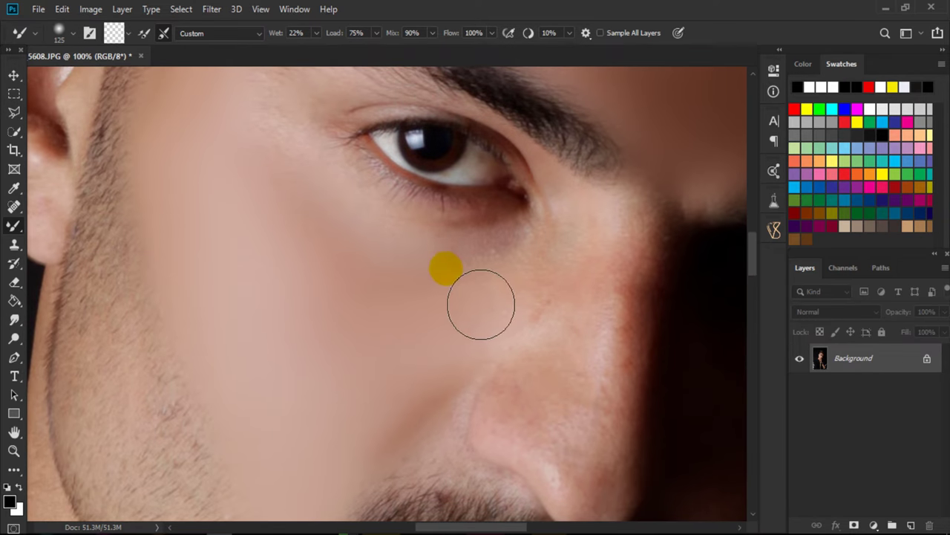
{"action": "left_click_drag", "start_coordinate": [505, 303], "coordinate": [537, 297]}
- With a smaller brush, smooth the skin near the outer corner of the eye
{"action": "scroll", "coordinate": [537, 297], "scroll_direction": "up", "scroll_amount": 2}
{"action": "key", "text": "bracketleft"}
{"action": "key", "text": "bracketleft"}
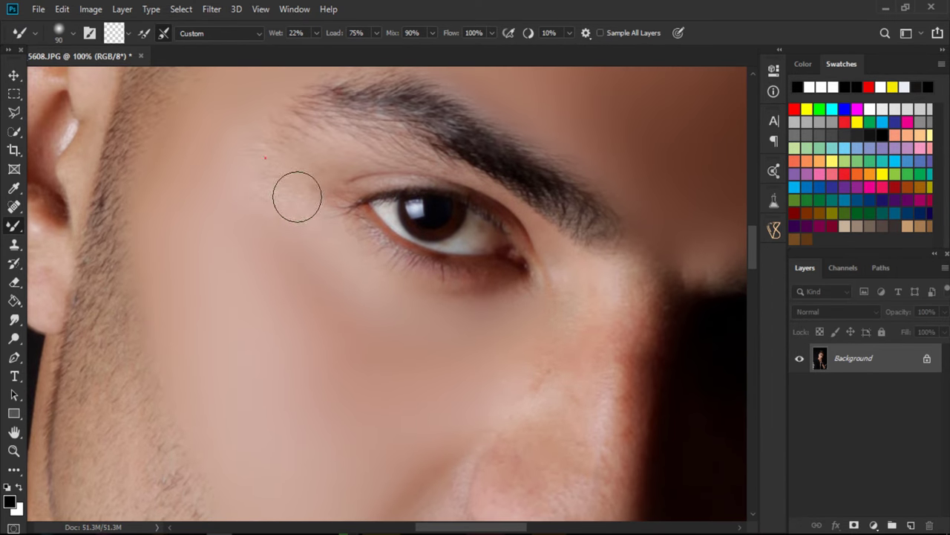
{"action": "left_click", "coordinate": [288, 192]}
{"action": "mouse_move", "coordinate": [287, 192]}
{"action": "left_mouse_down"}
{"action": "mouse_move", "coordinate": [333, 213]}
{"action": "mouse_move", "coordinate": [569, 215]}
{"action": "left_mouse_up"}
{"action": "scroll", "coordinate": [333, 212], "scroll_direction": "up", "scroll_amount": 2}
{"action": "key", "text": "bracketleft"}
{"action": "key", "text": "bracketleft"}
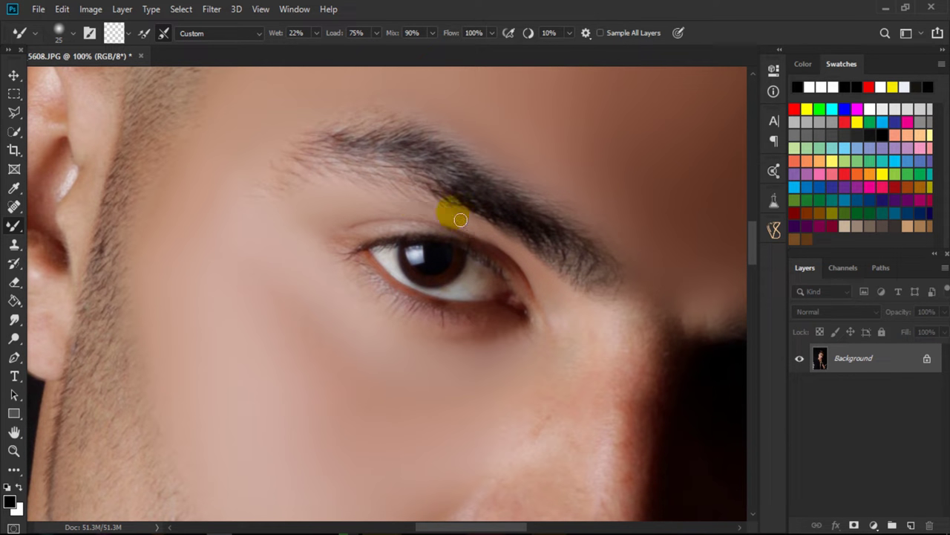
- Blend the skin under the eyebrow, at the brow's start, and on the forehead above
{"action": "key", "text": "bracketright"}
{"action": "mouse_move", "coordinate": [372, 199]}
{"action": "left_mouse_down"}
{"action": "mouse_move", "coordinate": [378, 209]}
{"action": "mouse_move", "coordinate": [328, 214]}
{"action": "left_mouse_up"}
{"action": "key", "text": "bracketright"}
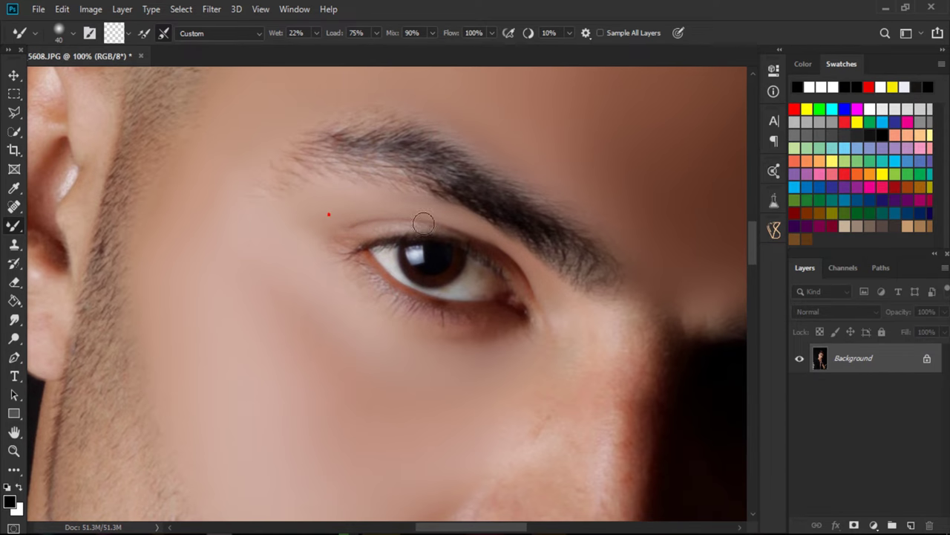
{"action": "key", "text": "bracketright"}
{"action": "key", "text": "bracketright"}
{"action": "scroll", "coordinate": [289, 177], "scroll_direction": "up", "scroll_amount": 2}
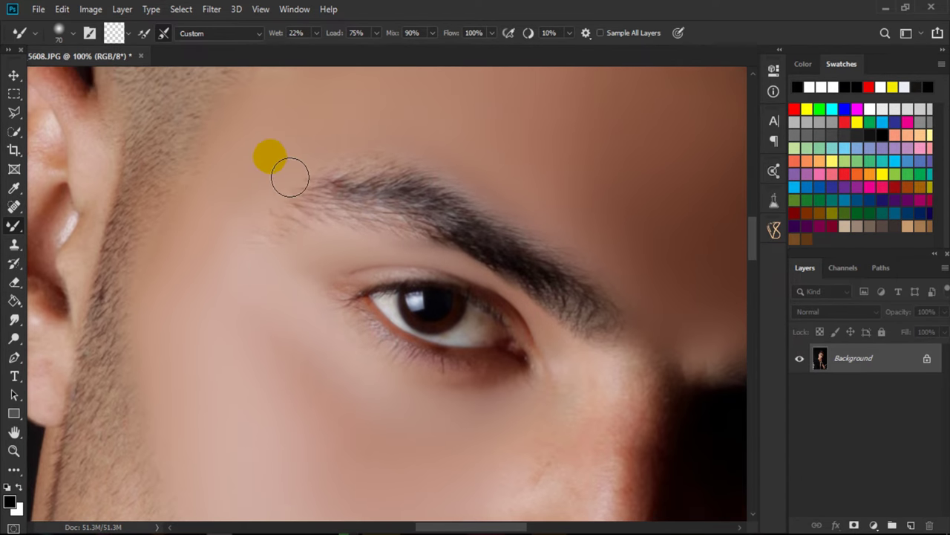
{"action": "key", "text": "bracketright"}
{"action": "left_click_drag", "start_coordinate": [294, 202], "coordinate": [301, 198]}
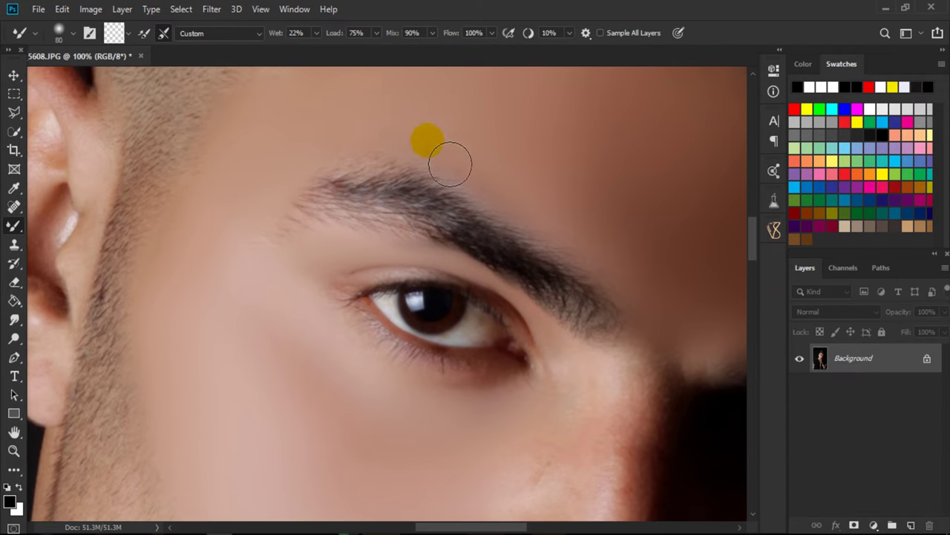
{"action": "left_click_drag", "start_coordinate": [449, 164], "coordinate": [350, 151]}
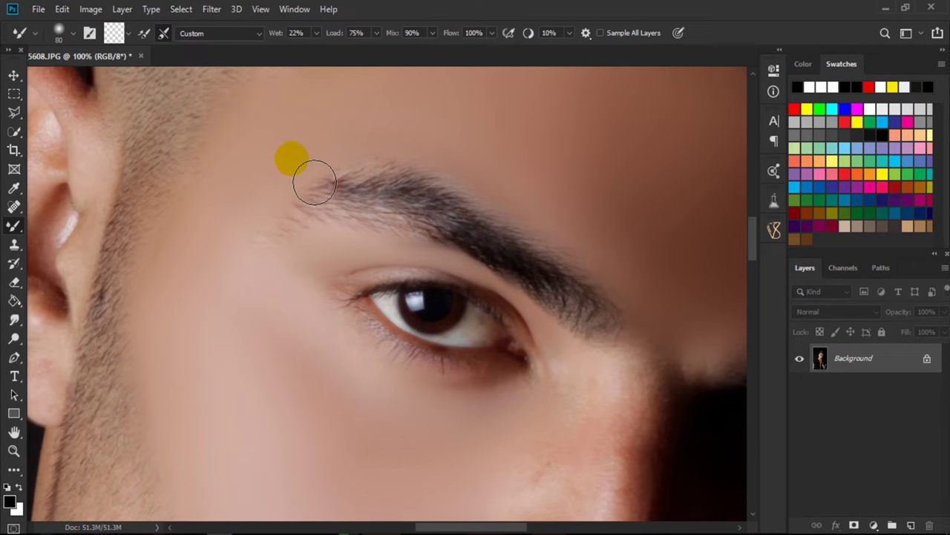
- Smooth the skin along the eyelid and its crease with a smaller brush
{"action": "scroll", "coordinate": [311, 182], "scroll_direction": "down", "scroll_amount": 4}
{"action": "scroll", "coordinate": [293, 185], "scroll_direction": "down", "scroll_amount": 4}
{"action": "scroll", "coordinate": [265, 142], "scroll_direction": "up", "scroll_amount": 4}
{"action": "key", "text": "bracketright"}
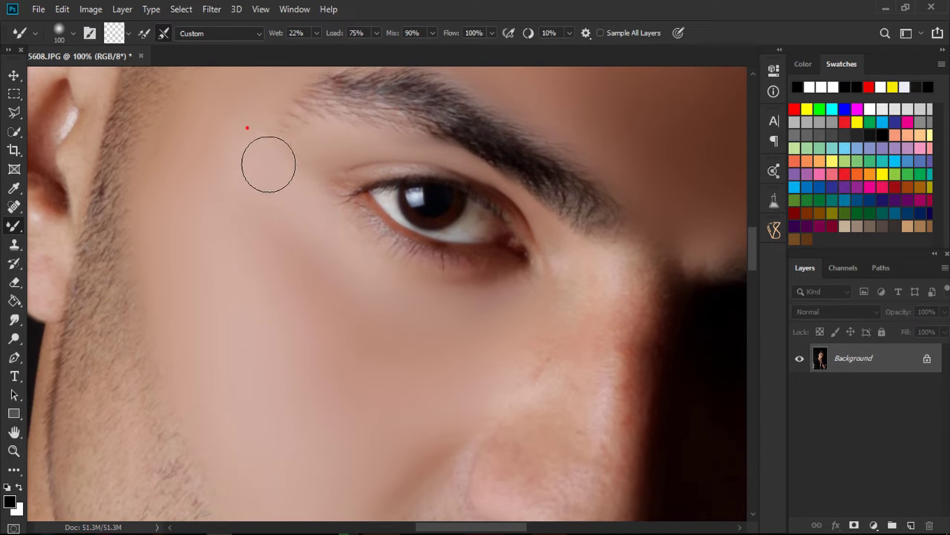
{"action": "key", "text": "bracketleft"}
{"action": "key", "text": "bracketleft"}
{"action": "mouse_move", "coordinate": [545, 350]}
{"action": "left_mouse_down"}
{"action": "mouse_move", "coordinate": [340, 223]}
{"action": "mouse_move", "coordinate": [321, 180]}
{"action": "left_mouse_up"}
{"action": "key", "text": "bracketleft"}
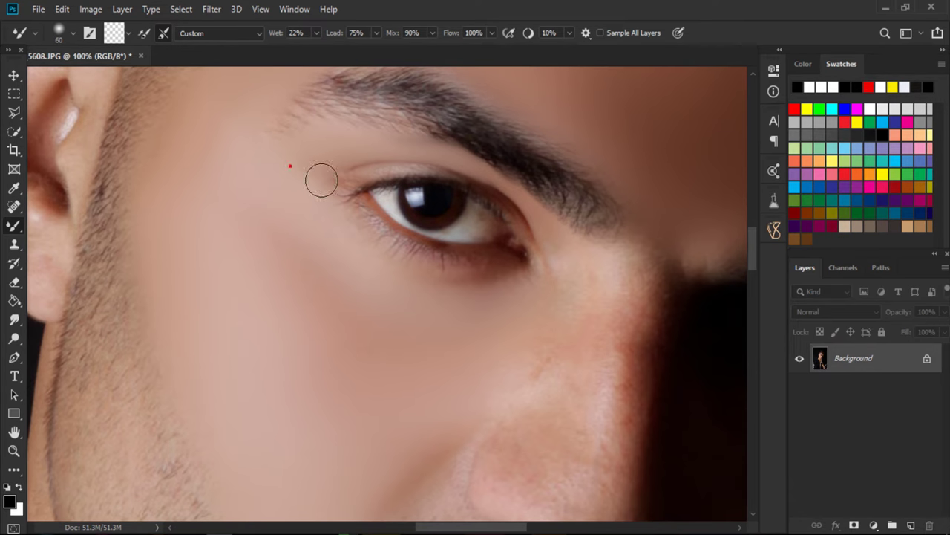
{"action": "key", "text": "bracketleft"}
{"action": "key", "text": "bracketleft"}
{"action": "key", "text": "bracketleft"}
{"action": "mouse_move", "coordinate": [463, 170]}
{"action": "left_mouse_down"}
{"action": "mouse_move", "coordinate": [438, 159]}
{"action": "mouse_move", "coordinate": [456, 165]}
{"action": "left_mouse_up"}
- Enlarge the brush and blend the skin under the eye and onto the cheek
{"action": "scroll", "coordinate": [569, 198], "scroll_direction": "down", "scroll_amount": 3}
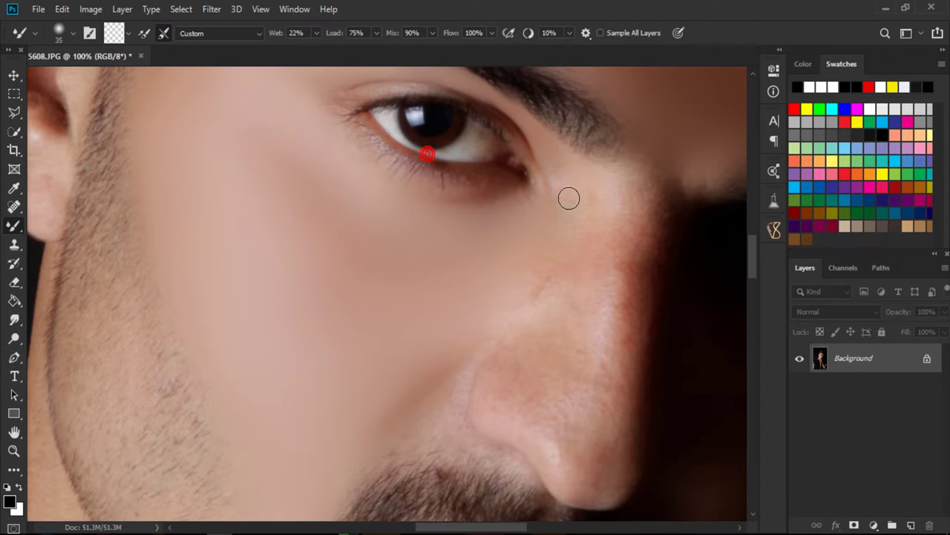
{"action": "key", "text": "bracketright"}
{"action": "key", "text": "bracketright"}
{"action": "key", "text": "bracketright"}
{"action": "mouse_move", "coordinate": [569, 193]}
{"action": "left_mouse_down"}
{"action": "mouse_move", "coordinate": [513, 232]}
{"action": "mouse_move", "coordinate": [446, 224]}
{"action": "left_mouse_up"}
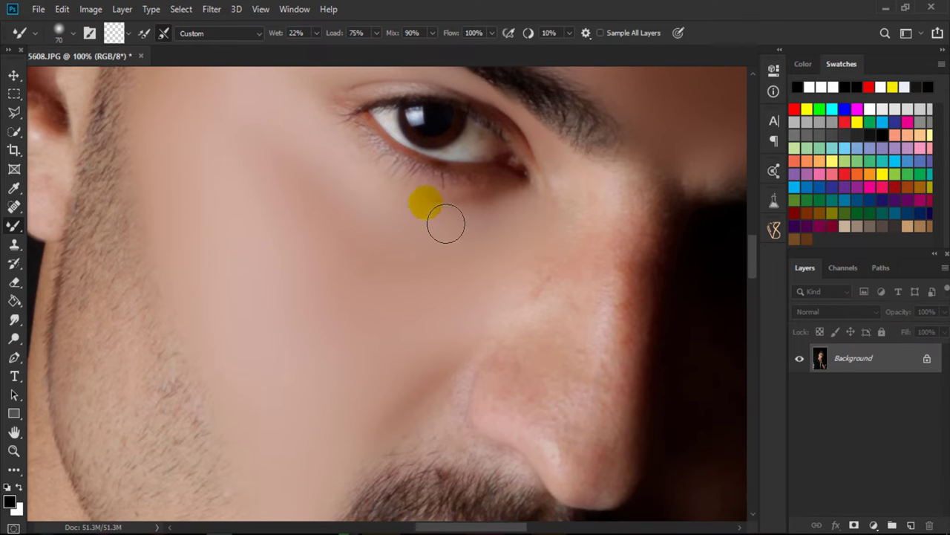
{"action": "left_click_drag", "start_coordinate": [353, 171], "coordinate": [439, 230]}
{"action": "scroll", "coordinate": [439, 230], "scroll_direction": "down", "scroll_amount": 3}
{"action": "key", "text": "bracketright"}
{"action": "key", "text": "bracketright"}
{"action": "left_click_drag", "start_coordinate": [565, 148], "coordinate": [594, 170]}
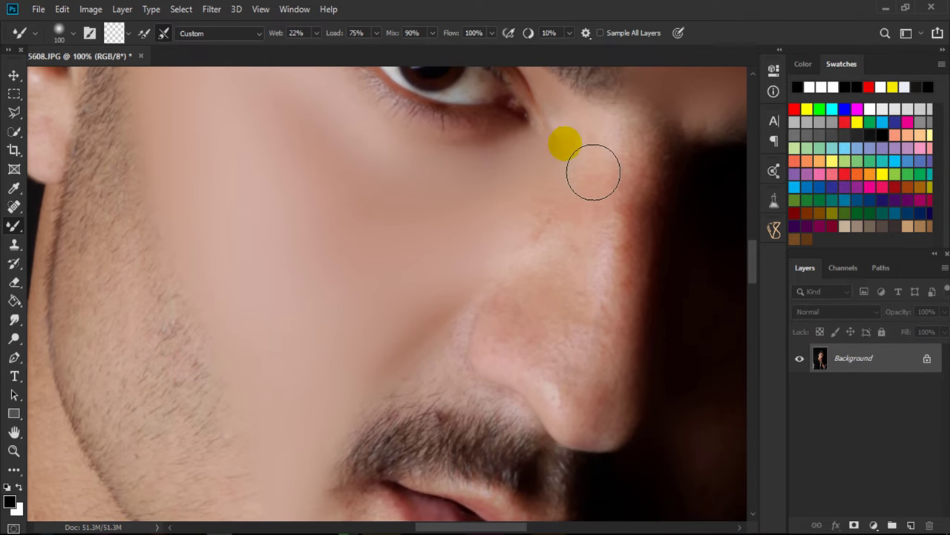
{"action": "mouse_move", "coordinate": [560, 256]}
{"action": "left_mouse_down"}
{"action": "mouse_move", "coordinate": [537, 268]}
{"action": "mouse_move", "coordinate": [599, 230]}
{"action": "mouse_move", "coordinate": [606, 185]}
{"action": "left_mouse_up"}
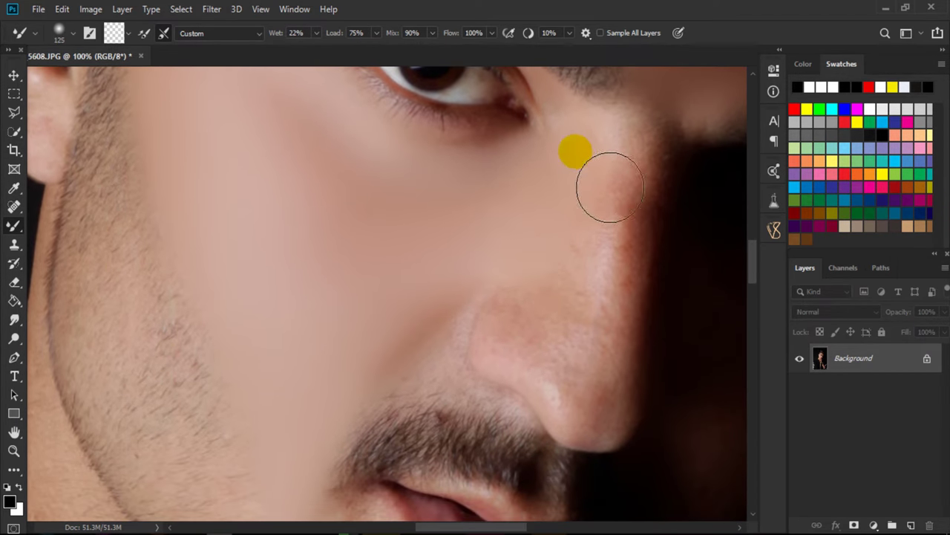
- Blend the cheek edge running alongside the nose
{"action": "key", "text": "bracketright"}
{"action": "mouse_move", "coordinate": [653, 215]}
{"action": "left_mouse_down"}
{"action": "mouse_move", "coordinate": [651, 180]}
{"action": "mouse_move", "coordinate": [637, 269]}
{"action": "mouse_move", "coordinate": [664, 143]}
{"action": "mouse_move", "coordinate": [643, 212]}
{"action": "left_mouse_up"}
{"action": "key", "text": "bracketleft"}
{"action": "scroll", "coordinate": [643, 212], "scroll_direction": "down", "scroll_amount": 3}
{"action": "key", "text": "bracketright"}
{"action": "mouse_move", "coordinate": [632, 282]}
{"action": "left_mouse_down"}
{"action": "mouse_move", "coordinate": [643, 218]}
{"action": "mouse_move", "coordinate": [636, 308]}
{"action": "left_mouse_up"}
- Blend the nose-tip edge and nostril crease into the surrounding shadow
{"action": "scroll", "coordinate": [630, 276], "scroll_direction": "down", "scroll_amount": 2}
{"action": "key", "text": "bracketleft"}
{"action": "key", "text": "bracketleft"}
{"action": "key", "text": "bracketleft"}
{"action": "mouse_move", "coordinate": [643, 259]}
{"action": "left_mouse_down"}
{"action": "mouse_move", "coordinate": [613, 298]}
{"action": "mouse_move", "coordinate": [608, 286]}
{"action": "left_mouse_up"}
{"action": "mouse_move", "coordinate": [609, 318]}
{"action": "left_mouse_down"}
{"action": "mouse_move", "coordinate": [624, 269]}
{"action": "mouse_move", "coordinate": [577, 269]}
{"action": "mouse_move", "coordinate": [530, 248]}
{"action": "mouse_move", "coordinate": [529, 220]}
{"action": "mouse_move", "coordinate": [562, 176]}
{"action": "mouse_move", "coordinate": [532, 162]}
{"action": "mouse_move", "coordinate": [454, 186]}
{"action": "mouse_move", "coordinate": [461, 221]}
{"action": "mouse_move", "coordinate": [469, 213]}
{"action": "mouse_move", "coordinate": [418, 244]}
{"action": "mouse_move", "coordinate": [467, 264]}
{"action": "mouse_move", "coordinate": [467, 232]}
{"action": "left_mouse_up"}
{"action": "key", "text": "bracketright"}
{"action": "key", "text": "bracketright"}
{"action": "key", "text": "bracketleft"}
{"action": "key", "text": "bracketleft"}
{"action": "key", "text": "bracketleft"}
{"action": "key", "text": "bracketleft"}
{"action": "key", "text": "bracketright"}
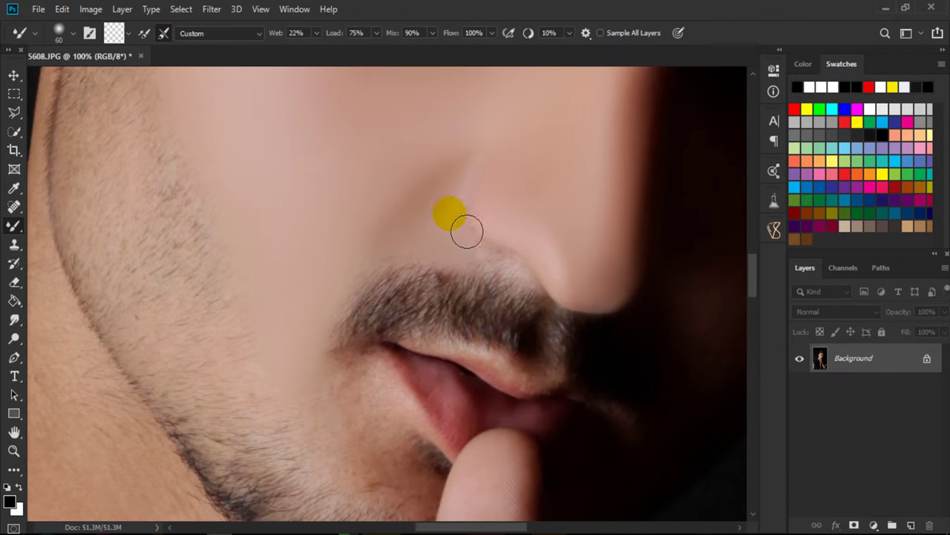
- Smooth the skin along the moustache edge, the lower cheek and above the moustache
{"action": "key", "text": "bracketleft"}
{"action": "mouse_move", "coordinate": [487, 275]}
{"action": "left_mouse_down"}
{"action": "mouse_move", "coordinate": [512, 272]}
{"action": "mouse_move", "coordinate": [470, 234]}
{"action": "left_mouse_up"}
{"action": "key", "text": "bracketright"}
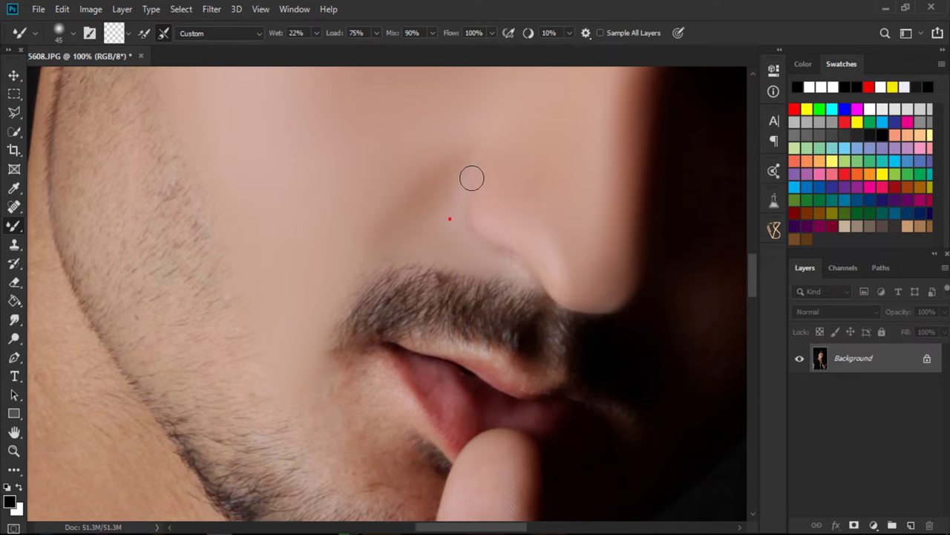
{"action": "key", "text": "bracketright"}
{"action": "scroll", "coordinate": [393, 199], "scroll_direction": "down", "scroll_amount": 2}
{"action": "left_click_drag", "start_coordinate": [371, 179], "coordinate": [390, 195]}
{"action": "key", "text": "bracketright"}
{"action": "key", "text": "bracketright"}
{"action": "scroll", "coordinate": [349, 246], "scroll_direction": "down", "scroll_amount": 3}
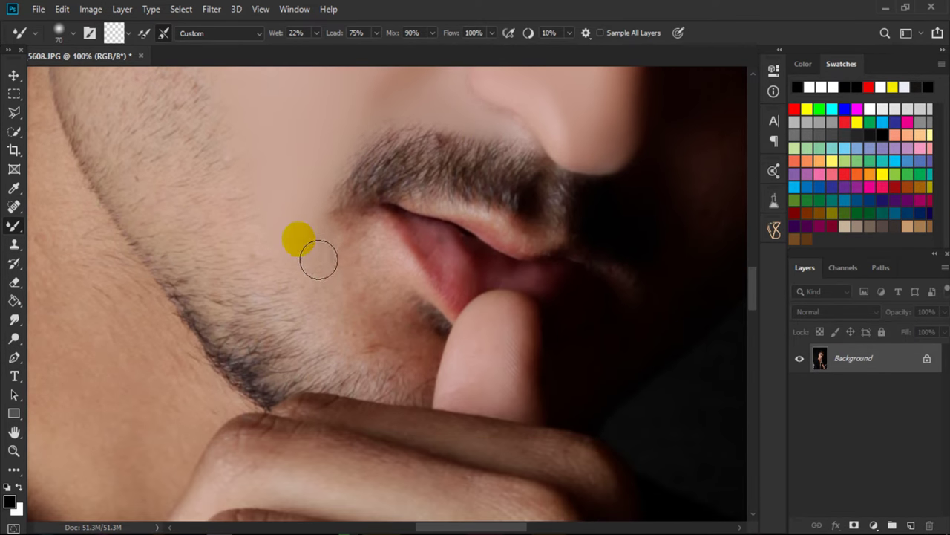
{"action": "mouse_move", "coordinate": [318, 259]}
{"action": "left_mouse_down"}
{"action": "mouse_move", "coordinate": [355, 329]}
{"action": "mouse_move", "coordinate": [350, 265]}
{"action": "mouse_move", "coordinate": [389, 286]}
{"action": "mouse_move", "coordinate": [360, 254]}
{"action": "mouse_move", "coordinate": [401, 289]}
{"action": "mouse_move", "coordinate": [367, 329]}
{"action": "mouse_move", "coordinate": [389, 341]}
{"action": "left_mouse_up"}
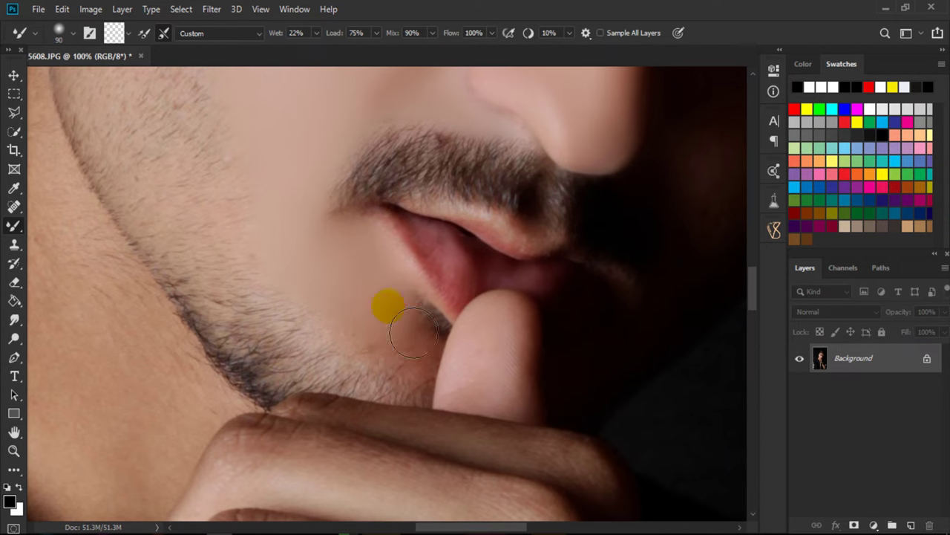
{"action": "left_click_drag", "start_coordinate": [365, 135], "coordinate": [365, 186]}
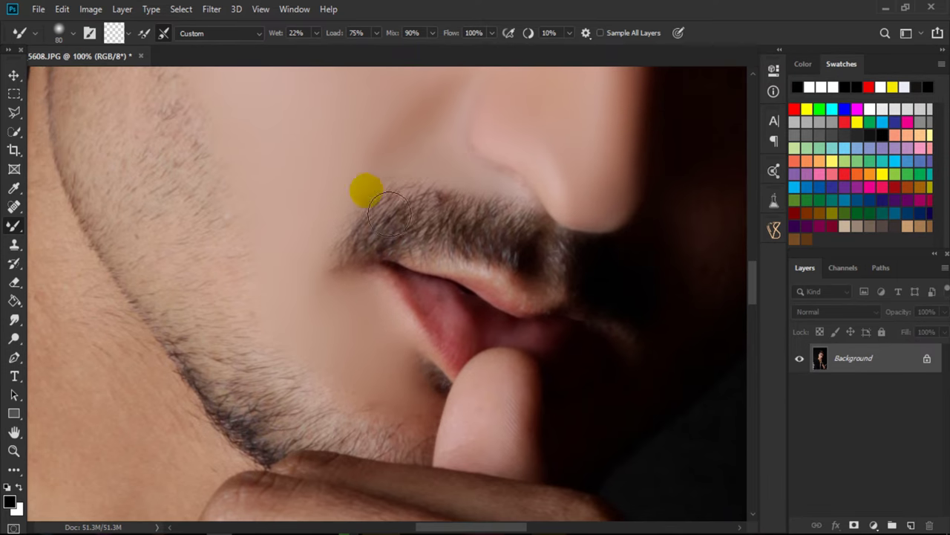
{"action": "left_click_drag", "start_coordinate": [259, 144], "coordinate": [259, 208]}
- Zoom out to the whole image, zoom back in to 62.8% on the face, and blend the cheek
{"action": "left_click", "coordinate": [13, 450]}
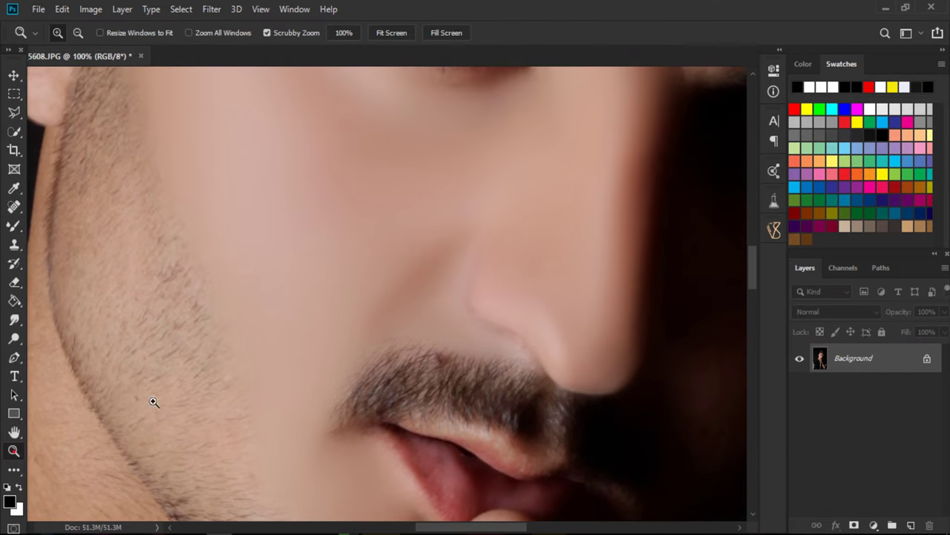
{"action": "key", "text": "ctrl+0"}
{"action": "left_click_drag", "start_coordinate": [437, 238], "coordinate": [541, 382]}
{"action": "scroll", "coordinate": [506, 364], "scroll_direction": "down", "scroll_amount": 2}
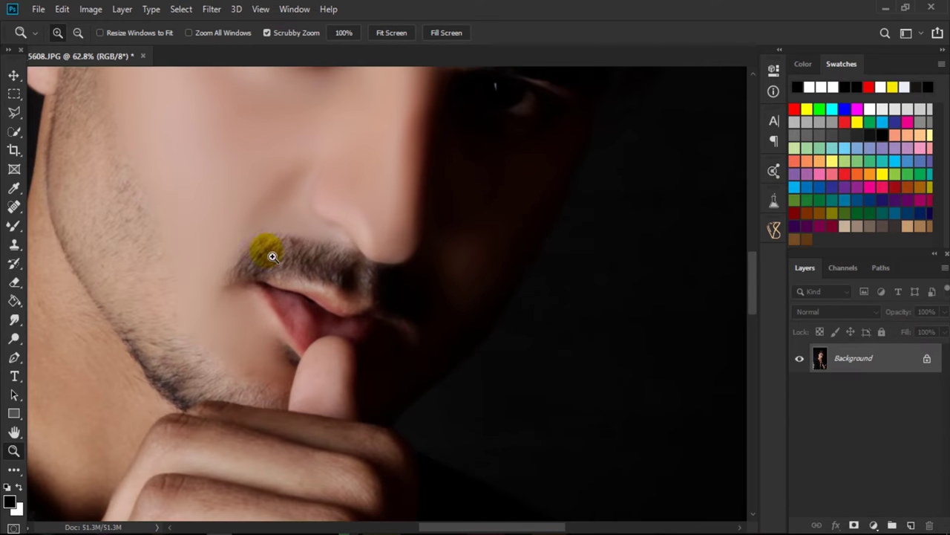
{"action": "left_click", "coordinate": [14, 225]}
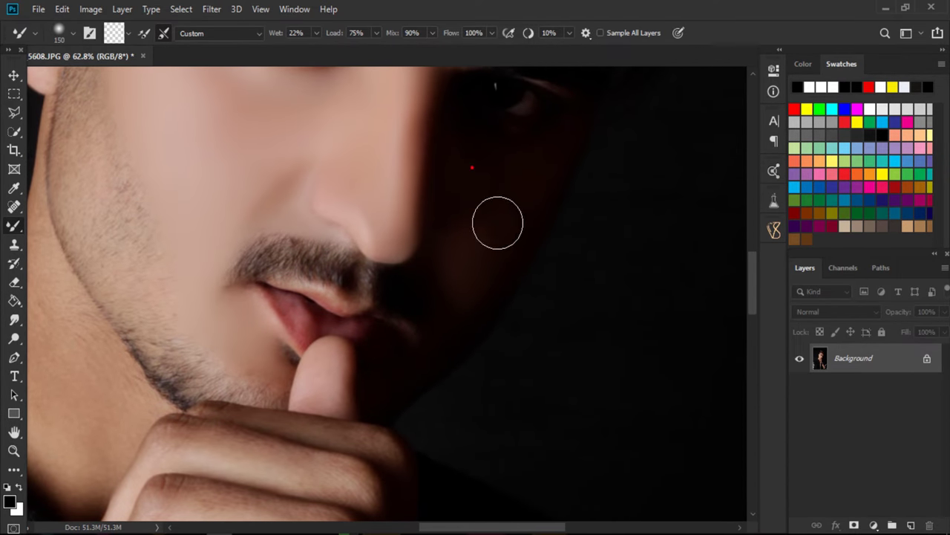
{"action": "left_click", "coordinate": [138, 252]}
{"action": "left_click_drag", "start_coordinate": [159, 276], "coordinate": [348, 295]}
{"action": "scroll", "coordinate": [316, 261], "scroll_direction": "up", "scroll_amount": 4}
{"action": "left_click", "coordinate": [14, 450]}
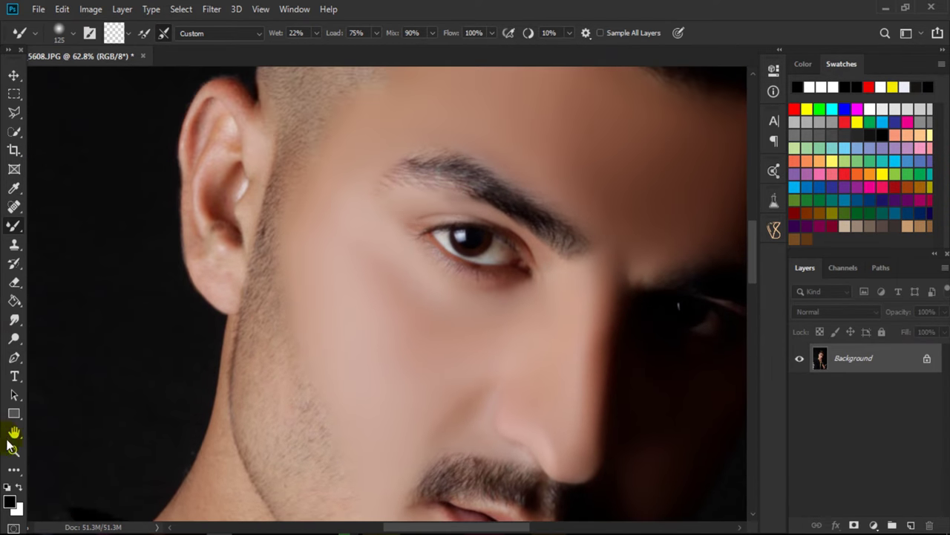
- Zoom in on the ear and blend the skin of the upper ear and its top
{"action": "left_click", "coordinate": [224, 218]}
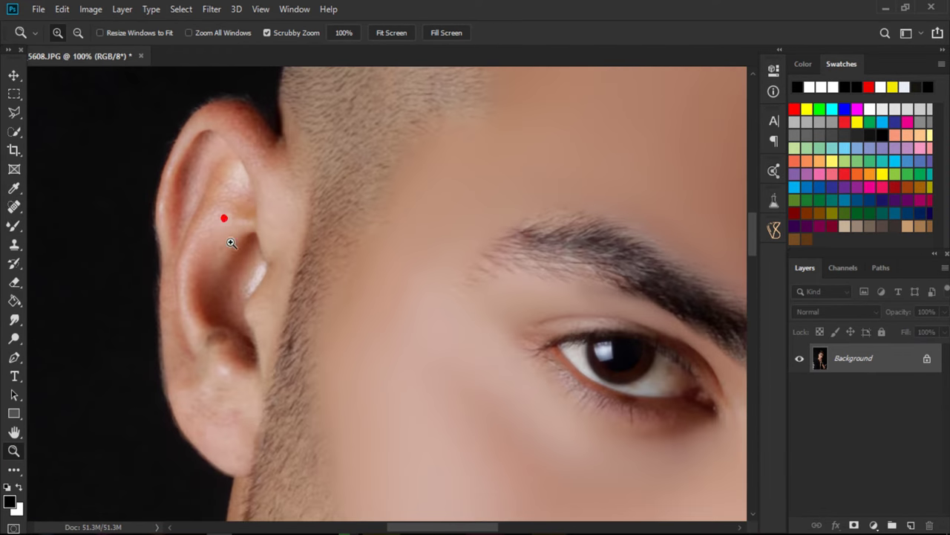
{"action": "left_click", "coordinate": [13, 223]}
{"action": "left_click_drag", "start_coordinate": [255, 180], "coordinate": [274, 179]}
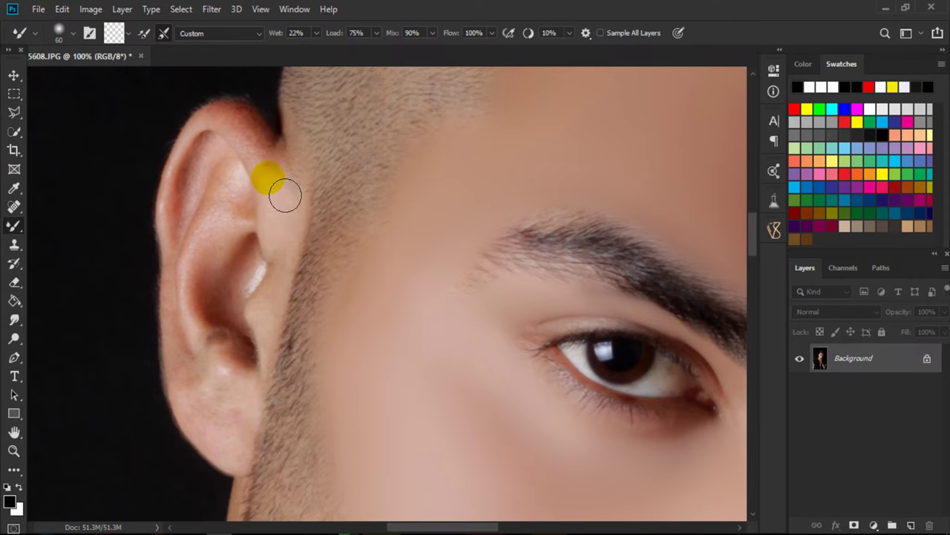
{"action": "mouse_move", "coordinate": [295, 219]}
{"action": "left_mouse_down"}
{"action": "mouse_move", "coordinate": [276, 166]}
{"action": "mouse_move", "coordinate": [224, 113]}
{"action": "left_mouse_up"}
{"action": "key", "text": "bracketright"}
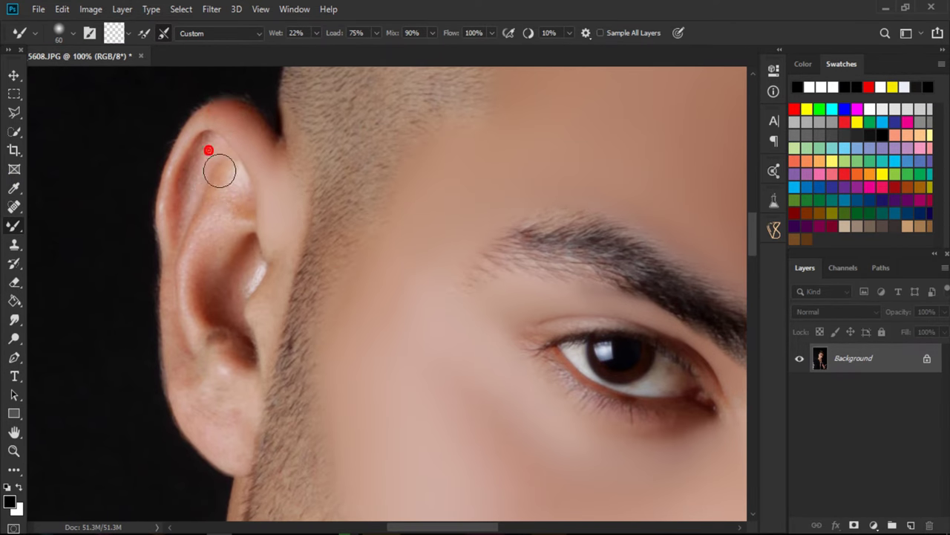
{"action": "left_click_drag", "start_coordinate": [219, 171], "coordinate": [189, 224]}
- Blend the lower ear and earlobe, touch up the upper rim, ending at brush size 60
{"action": "scroll", "coordinate": [195, 279], "scroll_direction": "down", "scroll_amount": 2}
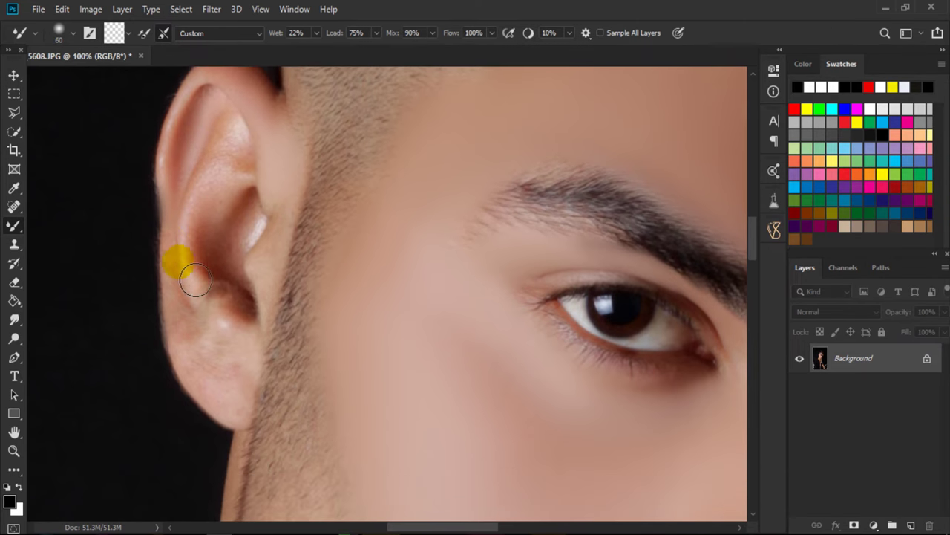
{"action": "left_click_drag", "start_coordinate": [195, 280], "coordinate": [189, 263]}
{"action": "mouse_move", "coordinate": [207, 337]}
{"action": "left_mouse_down"}
{"action": "mouse_move", "coordinate": [223, 368]}
{"action": "mouse_move", "coordinate": [255, 364]}
{"action": "mouse_move", "coordinate": [229, 123]}
{"action": "left_mouse_up"}
{"action": "key", "text": "bracketright"}
{"action": "left_click_drag", "start_coordinate": [212, 181], "coordinate": [198, 225]}
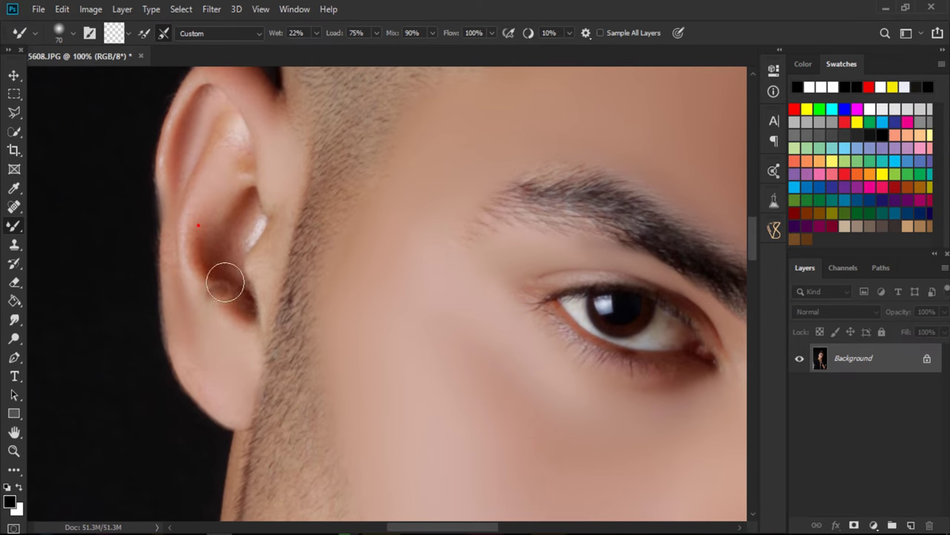
{"action": "key", "text": "bracketleft"}
{"action": "key", "text": "bracketleft"}
{"action": "key", "text": "bracketleft"}
{"action": "mouse_move", "coordinate": [227, 127]}
{"action": "left_mouse_down"}
{"action": "mouse_move", "coordinate": [233, 121]}
{"action": "mouse_move", "coordinate": [216, 123]}
{"action": "left_mouse_up"}
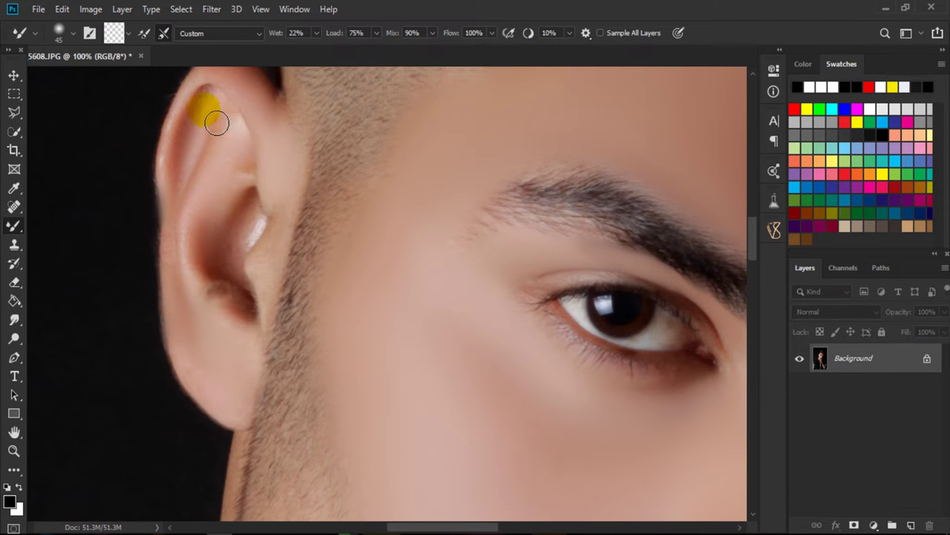
{"action": "key", "text": "bracketright"}
{"action": "key", "text": "bracketright"}
{"action": "scroll", "coordinate": [267, 297], "scroll_direction": "down", "scroll_amount": 2}
{"action": "mouse_move", "coordinate": [226, 325]}
{"action": "left_mouse_down"}
{"action": "mouse_move", "coordinate": [244, 342]}
{"action": "mouse_move", "coordinate": [252, 291]}
{"action": "mouse_move", "coordinate": [399, 187]}
{"action": "left_mouse_up"}
- Smooth the temple skin with Mixer Brush strokes at brush size 70
{"action": "key", "text": "bracketright"}
{"action": "scroll", "coordinate": [329, 282], "scroll_direction": "down", "scroll_amount": 5}
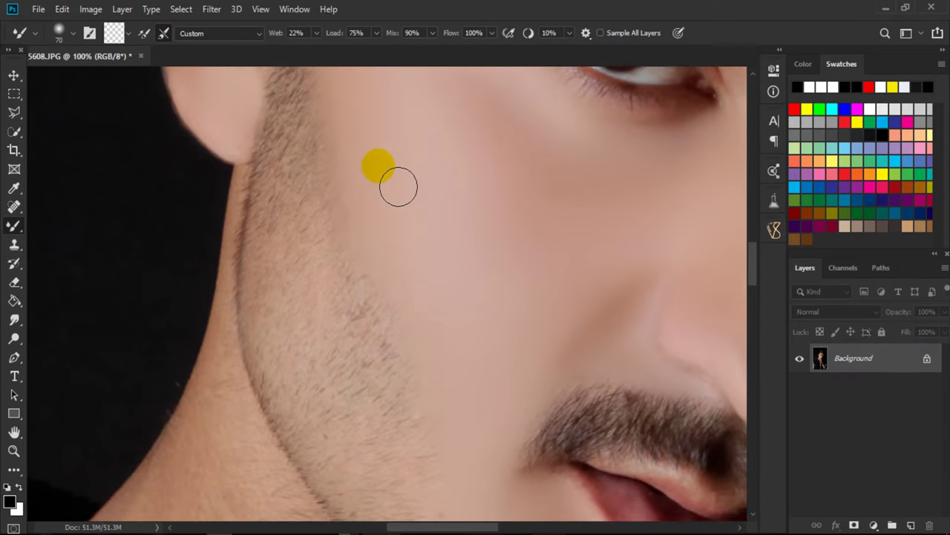
{"action": "scroll", "coordinate": [386, 222], "scroll_direction": "up", "scroll_amount": 4}
{"action": "key", "text": "bracketleft"}
{"action": "key", "text": "bracketleft"}
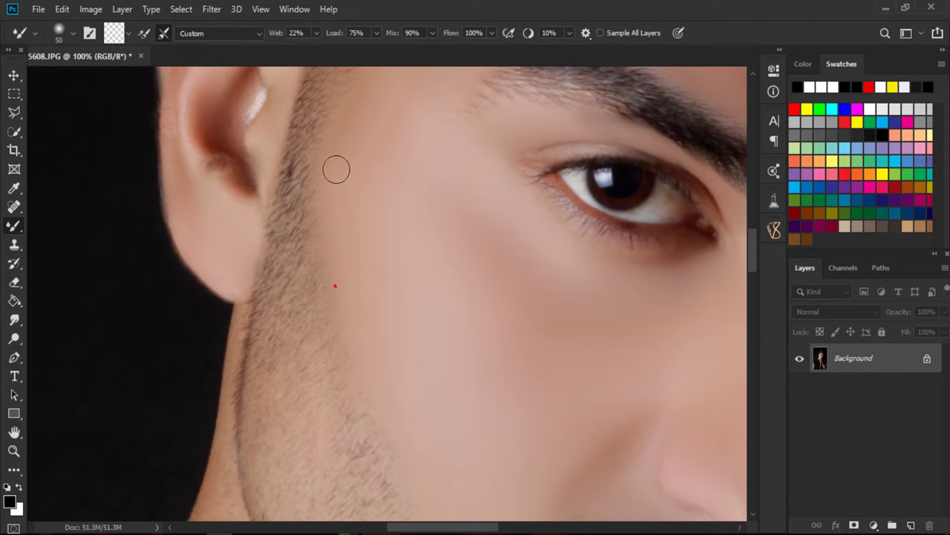
{"action": "scroll", "coordinate": [336, 169], "scroll_direction": "up", "scroll_amount": 2}
{"action": "key", "text": "bracketright"}
{"action": "key", "text": "bracketright"}
{"action": "left_click_drag", "start_coordinate": [443, 102], "coordinate": [424, 101]}
{"action": "left_click", "coordinate": [363, 187]}
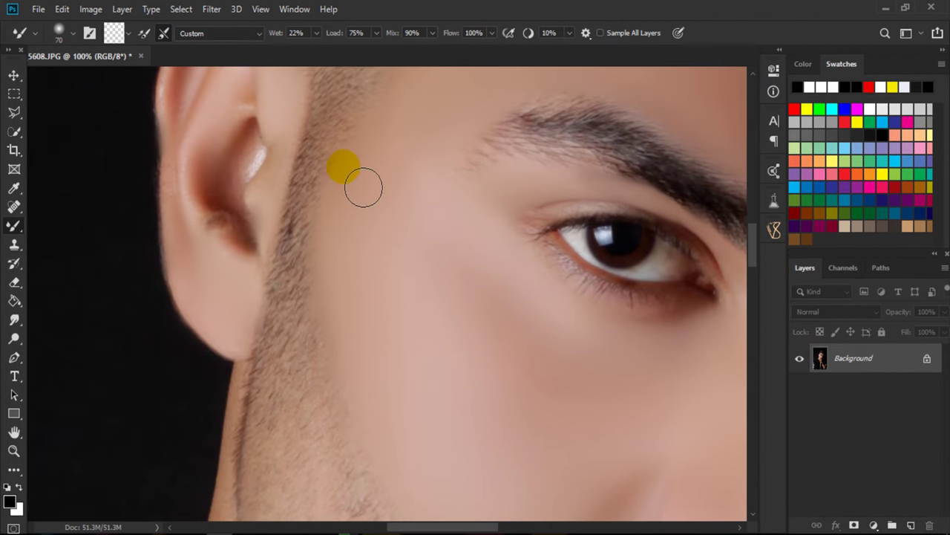
- Blend the skin along the neck edge and across the neck, enlarging the brush from 60 to 90
{"action": "scroll", "coordinate": [297, 245], "scroll_direction": "down", "scroll_amount": 3}
{"action": "scroll", "coordinate": [245, 304], "scroll_direction": "down", "scroll_amount": 6}
{"action": "key", "text": "bracketleft"}
{"action": "scroll", "coordinate": [178, 357], "scroll_direction": "down", "scroll_amount": 2}
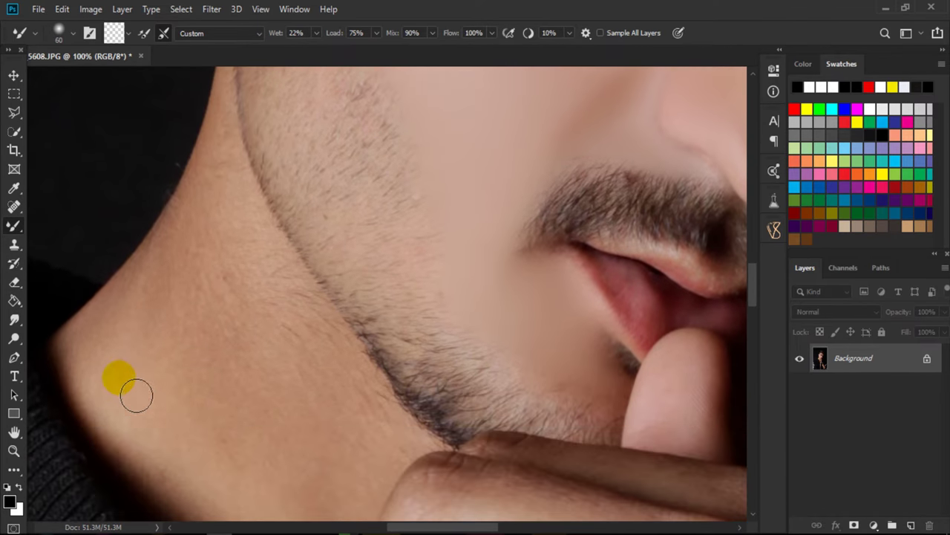
{"action": "left_click_drag", "start_coordinate": [135, 395], "coordinate": [99, 382]}
{"action": "key", "text": "bracketright"}
{"action": "key", "text": "bracketright"}
{"action": "left_click_drag", "start_coordinate": [111, 326], "coordinate": [123, 339]}
{"action": "key", "text": "bracketright"}
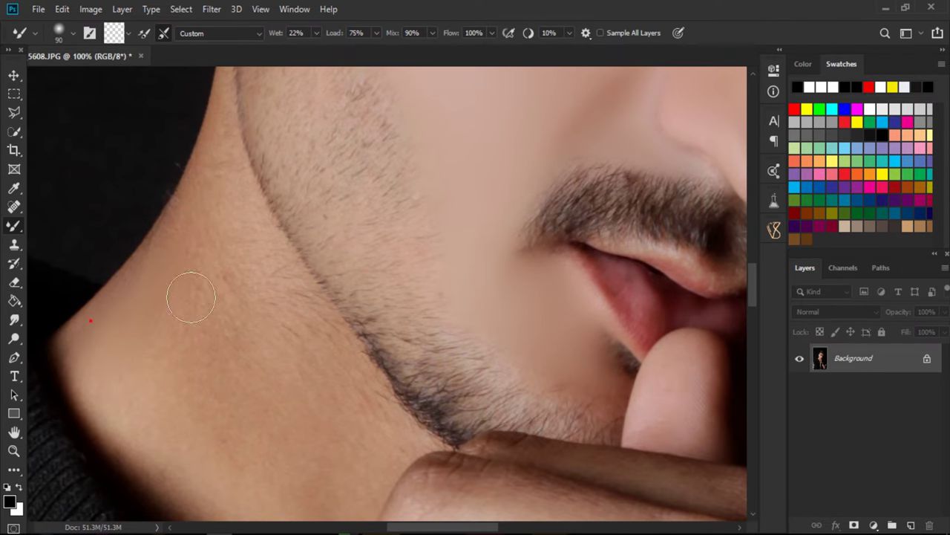
{"action": "mouse_move", "coordinate": [191, 297]}
{"action": "left_mouse_down"}
{"action": "mouse_move", "coordinate": [184, 244]}
{"action": "mouse_move", "coordinate": [237, 378]}
{"action": "mouse_move", "coordinate": [240, 220]}
{"action": "mouse_move", "coordinate": [304, 323]}
{"action": "mouse_move", "coordinate": [291, 303]}
{"action": "left_mouse_up"}
{"action": "scroll", "coordinate": [290, 303], "scroll_direction": "down", "scroll_amount": 3}
{"action": "key", "text": "bracketright"}
{"action": "key", "text": "bracketright"}
{"action": "mouse_move", "coordinate": [219, 334]}
{"action": "left_mouse_down"}
{"action": "mouse_move", "coordinate": [175, 380]}
{"action": "mouse_move", "coordinate": [110, 297]}
{"action": "mouse_move", "coordinate": [141, 349]}
{"action": "left_mouse_up"}
- Smooth the lower neck skin using brush sizes 100 and 150
{"action": "key", "text": "bracketleft"}
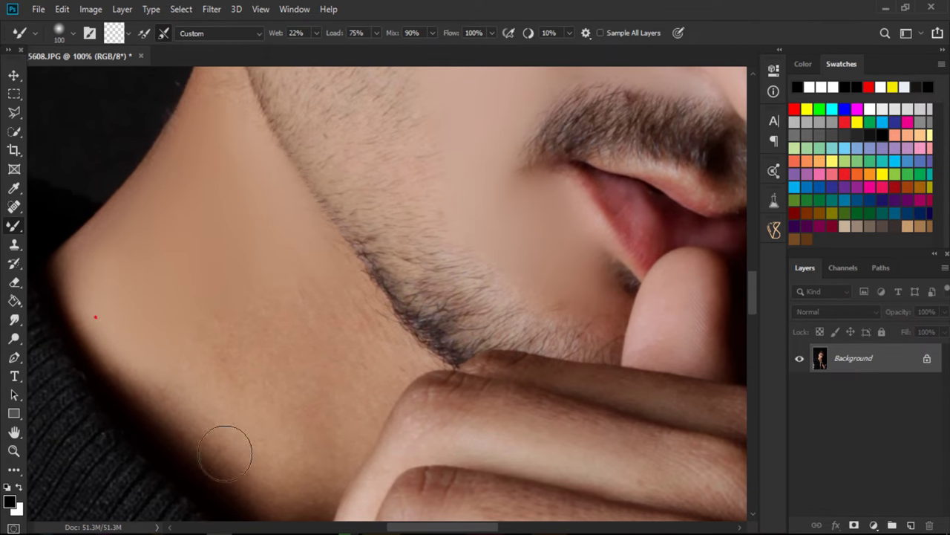
{"action": "left_click_drag", "start_coordinate": [193, 401], "coordinate": [242, 449]}
{"action": "key", "text": "bracketright"}
{"action": "key", "text": "bracketright"}
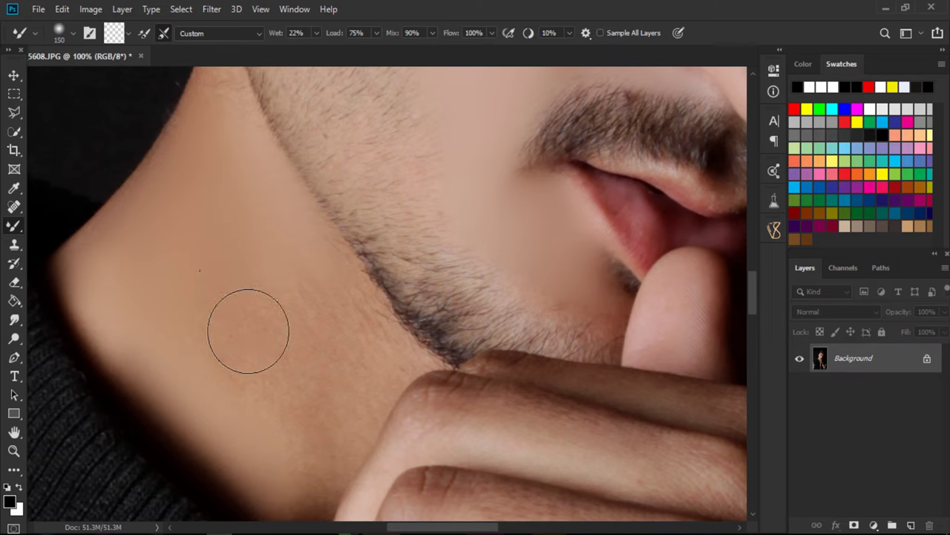
{"action": "mouse_move", "coordinate": [248, 331]}
{"action": "left_mouse_down"}
{"action": "mouse_move", "coordinate": [301, 329]}
{"action": "mouse_move", "coordinate": [320, 511]}
{"action": "mouse_move", "coordinate": [323, 483]}
{"action": "mouse_move", "coordinate": [258, 393]}
{"action": "mouse_move", "coordinate": [324, 329]}
{"action": "left_mouse_up"}
{"action": "key", "text": "bracketleft"}
{"action": "key", "text": "bracketleft"}
{"action": "key", "text": "bracketleft"}
{"action": "scroll", "coordinate": [297, 435], "scroll_direction": "down", "scroll_amount": 2}
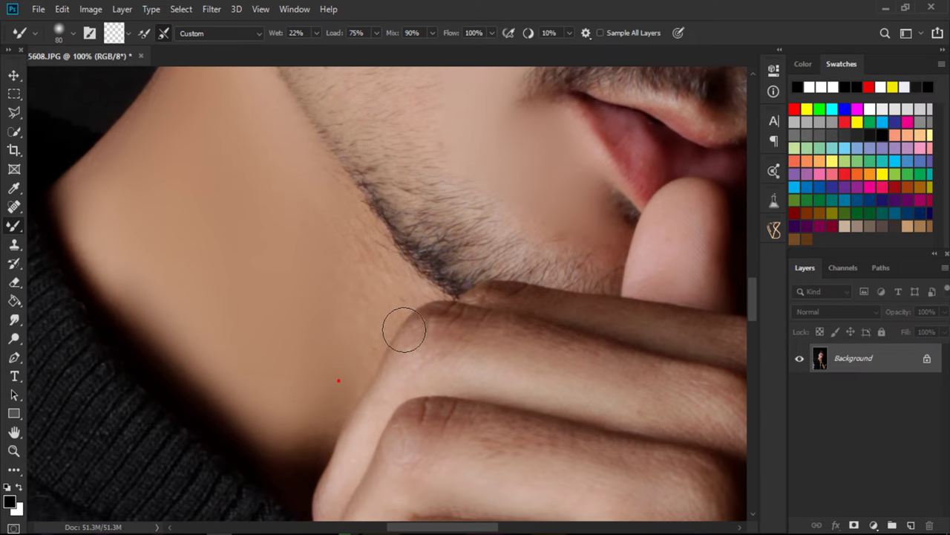
- Smooth the jawline skin below the beard with a 60–70 size brush
{"action": "mouse_move", "coordinate": [404, 329]}
{"action": "left_mouse_down"}
{"action": "mouse_move", "coordinate": [394, 319]}
{"action": "mouse_move", "coordinate": [424, 323]}
{"action": "mouse_move", "coordinate": [371, 242]}
{"action": "mouse_move", "coordinate": [398, 323]}
{"action": "mouse_move", "coordinate": [402, 300]}
{"action": "left_mouse_up"}
{"action": "key", "text": "bracketleft"}
{"action": "key", "text": "bracketleft"}
{"action": "key", "text": "bracketleft"}
{"action": "scroll", "coordinate": [340, 309], "scroll_direction": "up", "scroll_amount": 5}
{"action": "left_click_drag", "start_coordinate": [282, 240], "coordinate": [294, 352]}
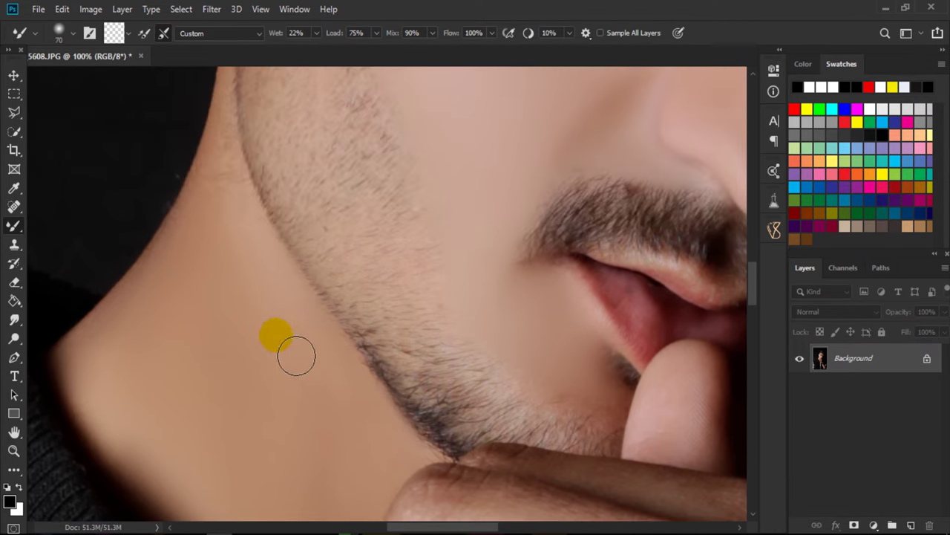
{"action": "key", "text": "bracketright"}
{"action": "key", "text": "bracketright"}
{"action": "mouse_move", "coordinate": [301, 303]}
{"action": "left_mouse_down"}
{"action": "mouse_move", "coordinate": [238, 272]}
{"action": "mouse_move", "coordinate": [248, 265]}
{"action": "mouse_move", "coordinate": [263, 300]}
{"action": "mouse_move", "coordinate": [245, 312]}
{"action": "left_mouse_up"}
{"action": "key", "text": "bracketleft"}
{"action": "key", "text": "bracketleft"}
{"action": "scroll", "coordinate": [239, 293], "scroll_direction": "up", "scroll_amount": 2}
- Smooth the neck edge below the ear and up toward it with a 35–40 brush
{"action": "right_click", "coordinate": [233, 271], "text": "alt"}
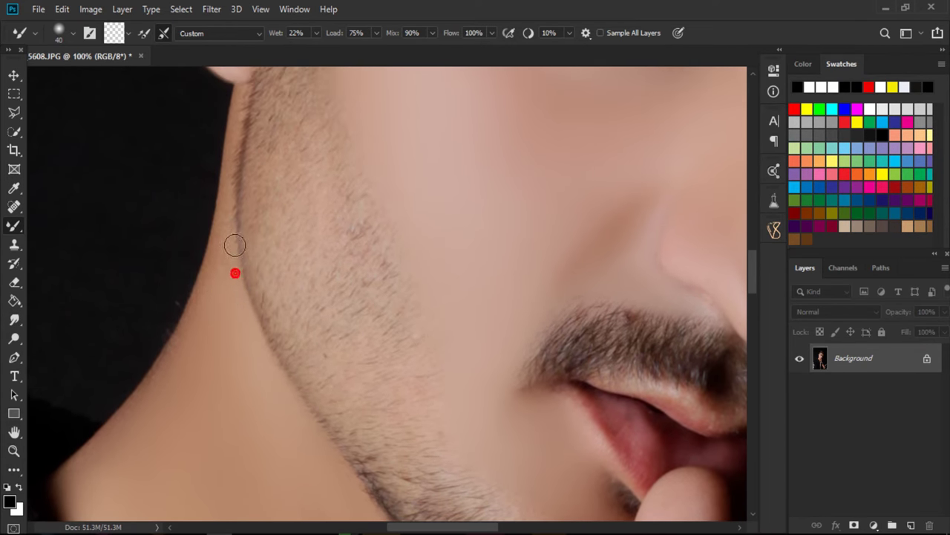
{"action": "left_click_drag", "start_coordinate": [233, 246], "coordinate": [239, 219]}
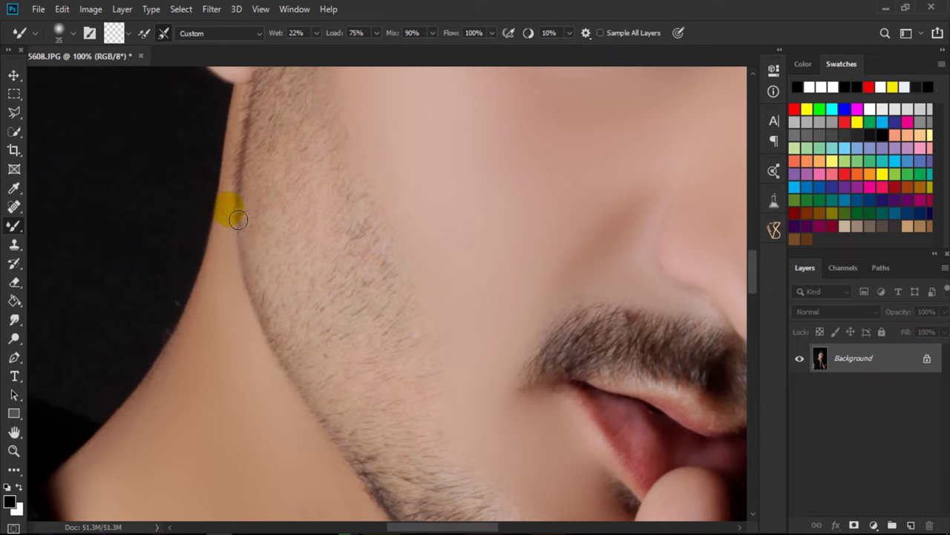
{"action": "mouse_move", "coordinate": [243, 131]}
{"action": "left_mouse_down"}
{"action": "mouse_move", "coordinate": [243, 98]}
{"action": "mouse_move", "coordinate": [248, 107]}
{"action": "left_mouse_up"}
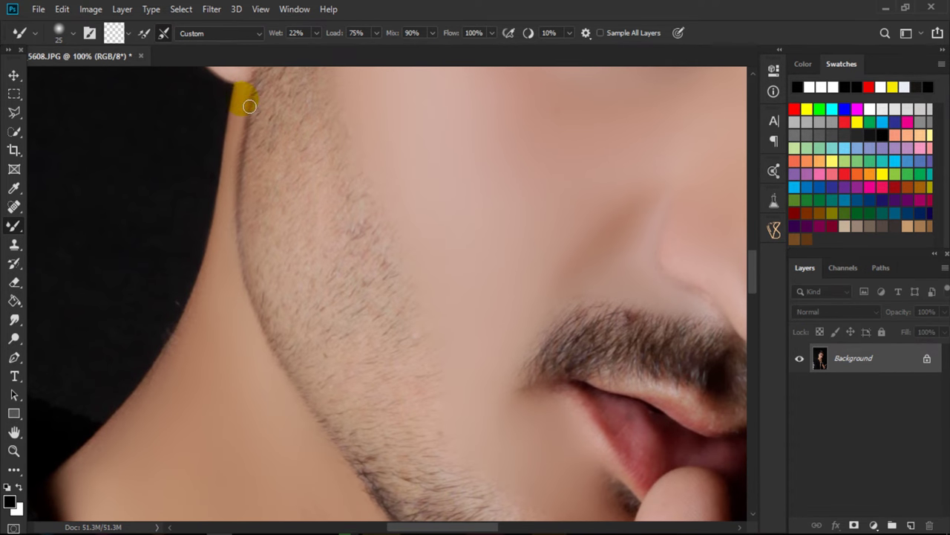
{"action": "scroll", "coordinate": [246, 124], "scroll_direction": "down", "scroll_amount": 5}
{"action": "left_click_drag", "start_coordinate": [229, 191], "coordinate": [215, 140]}
{"action": "key", "text": "bracketright"}
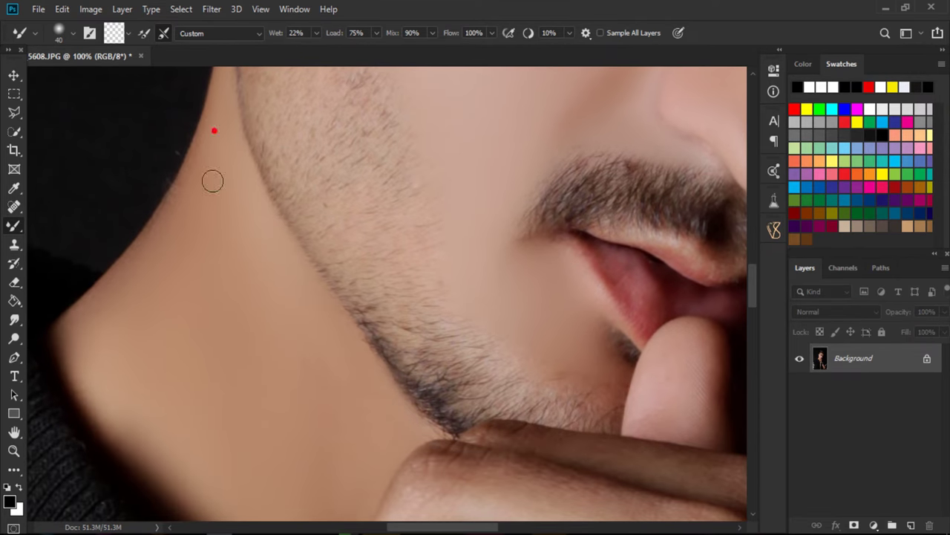
{"action": "mouse_move", "coordinate": [182, 205]}
{"action": "left_mouse_down"}
{"action": "mouse_move", "coordinate": [194, 215]}
{"action": "mouse_move", "coordinate": [185, 228]}
{"action": "left_mouse_up"}
- Bring the fingers under the chin into view and smooth the upper and lower fingers
{"action": "scroll", "coordinate": [483, 248], "scroll_direction": "down", "scroll_amount": 3}
{"action": "scroll", "coordinate": [467, 245], "scroll_direction": "down", "scroll_amount": 3}
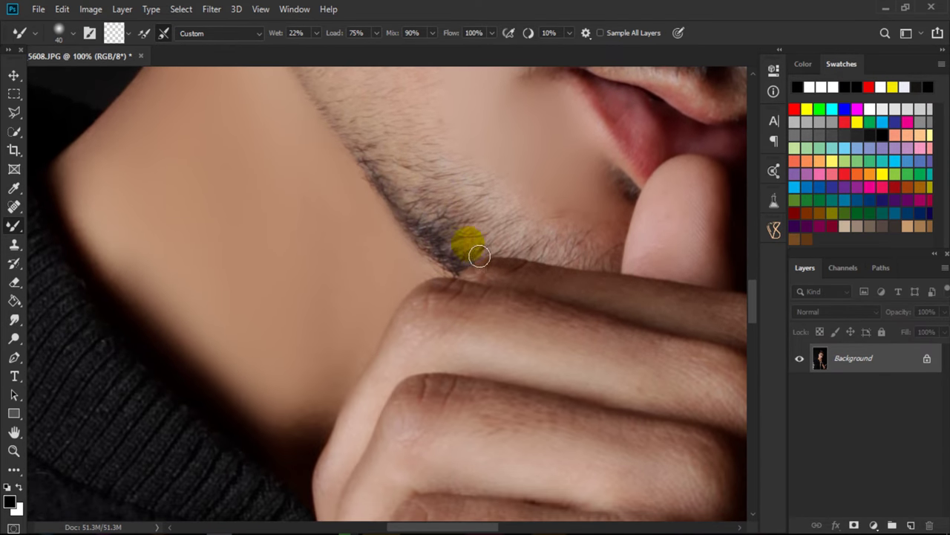
{"action": "left_click_drag", "start_coordinate": [396, 243], "coordinate": [132, 128]}
{"action": "left_click_drag", "start_coordinate": [346, 227], "coordinate": [216, 236]}
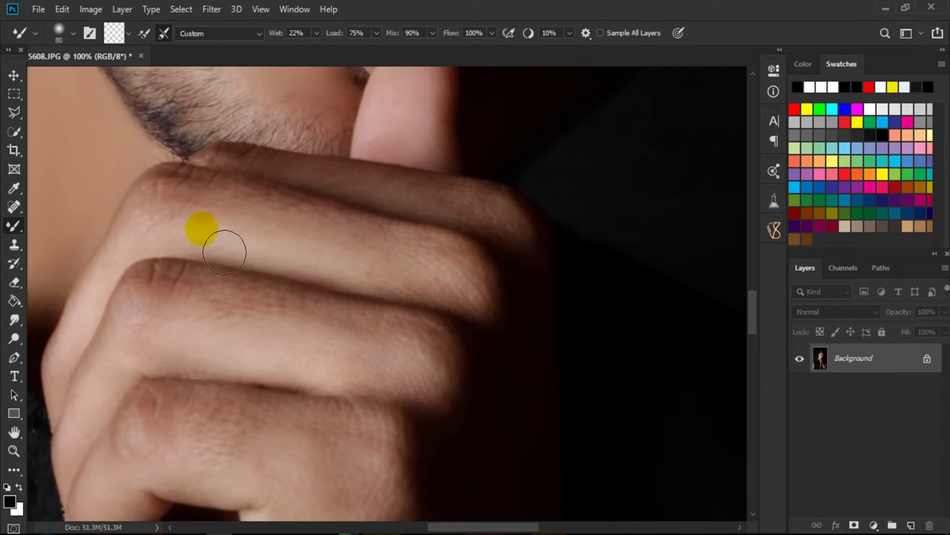
{"action": "mouse_move", "coordinate": [446, 275]}
{"action": "left_mouse_down"}
{"action": "mouse_move", "coordinate": [312, 267]}
{"action": "mouse_move", "coordinate": [190, 219]}
{"action": "left_mouse_up"}
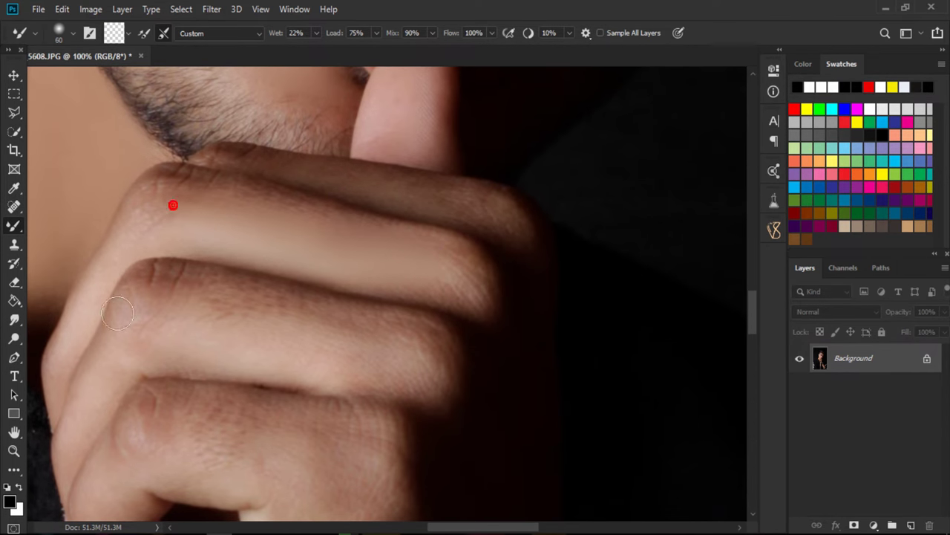
{"action": "mouse_move", "coordinate": [100, 315]}
{"action": "left_mouse_down"}
{"action": "mouse_move", "coordinate": [79, 347]}
{"action": "mouse_move", "coordinate": [183, 361]}
{"action": "left_mouse_up"}
{"action": "mouse_move", "coordinate": [234, 340]}
{"action": "left_mouse_down"}
{"action": "mouse_move", "coordinate": [353, 369]}
{"action": "mouse_move", "coordinate": [301, 346]}
{"action": "mouse_move", "coordinate": [307, 331]}
{"action": "mouse_move", "coordinate": [357, 346]}
{"action": "mouse_move", "coordinate": [405, 343]}
{"action": "mouse_move", "coordinate": [418, 371]}
{"action": "mouse_move", "coordinate": [388, 363]}
{"action": "mouse_move", "coordinate": [325, 452]}
{"action": "mouse_move", "coordinate": [282, 475]}
{"action": "mouse_move", "coordinate": [229, 435]}
{"action": "mouse_move", "coordinate": [265, 441]}
{"action": "mouse_move", "coordinate": [238, 450]}
{"action": "mouse_move", "coordinate": [240, 487]}
{"action": "mouse_move", "coordinate": [179, 478]}
{"action": "mouse_move", "coordinate": [119, 511]}
{"action": "mouse_move", "coordinate": [421, 419]}
{"action": "mouse_move", "coordinate": [377, 422]}
{"action": "mouse_move", "coordinate": [367, 361]}
{"action": "left_mouse_up"}
- Smooth the remaining finger skin and fingertip edges, stepping the brush from 150 down to 80
{"action": "scroll", "coordinate": [376, 422], "scroll_direction": "down", "scroll_amount": 1}
{"action": "key", "text": "bracketright"}
{"action": "key", "text": "bracketright"}
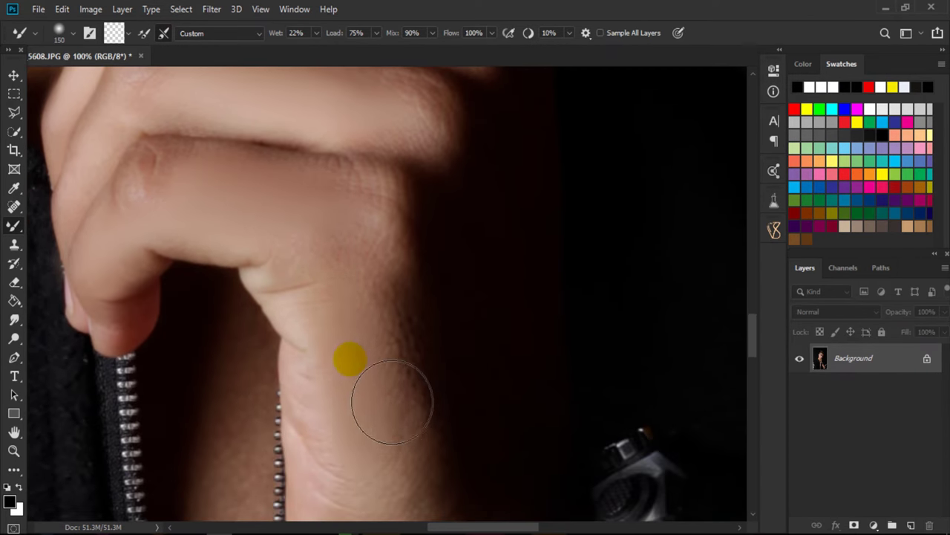
{"action": "mouse_move", "coordinate": [393, 393]}
{"action": "left_mouse_down"}
{"action": "mouse_move", "coordinate": [372, 309]}
{"action": "mouse_move", "coordinate": [314, 235]}
{"action": "mouse_move", "coordinate": [399, 225]}
{"action": "mouse_move", "coordinate": [414, 191]}
{"action": "left_mouse_up"}
{"action": "key", "text": "bracketleft"}
{"action": "key", "text": "bracketleft"}
{"action": "scroll", "coordinate": [399, 230], "scroll_direction": "up", "scroll_amount": 1}
{"action": "left_click_drag", "start_coordinate": [399, 155], "coordinate": [426, 187]}
{"action": "scroll", "coordinate": [426, 186], "scroll_direction": "up", "scroll_amount": 1}
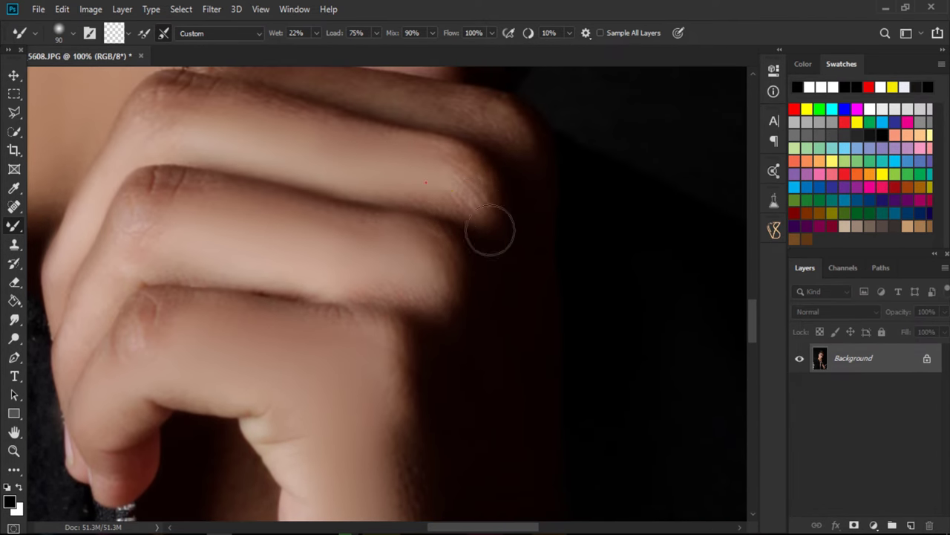
{"action": "key", "text": "bracketleft"}
{"action": "left_click_drag", "start_coordinate": [460, 160], "coordinate": [490, 184]}
{"action": "scroll", "coordinate": [490, 184], "scroll_direction": "up", "scroll_amount": 1}
{"action": "key", "text": "bracketleft"}
{"action": "left_click_drag", "start_coordinate": [358, 157], "coordinate": [379, 180]}
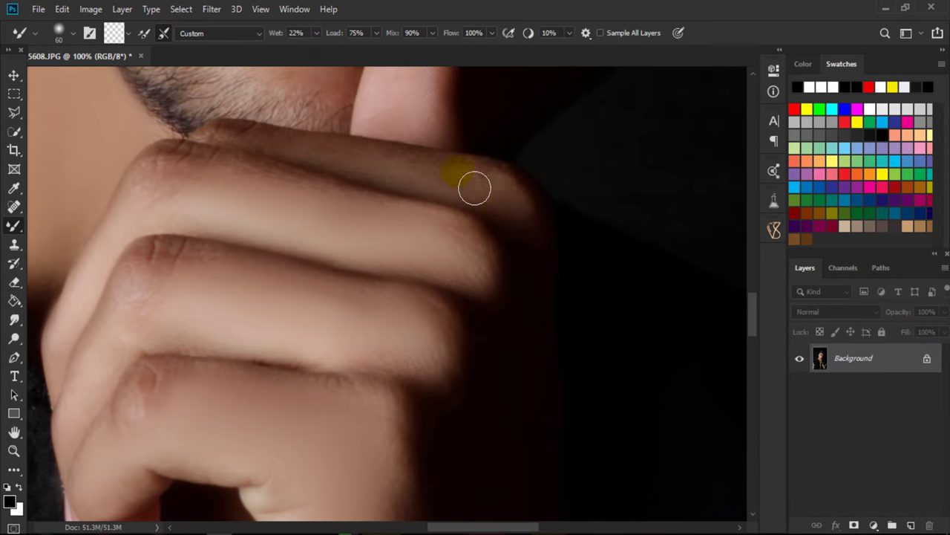
- Smooth the thumb and wrist skin with brush sizes 80 and 150
{"action": "scroll", "coordinate": [360, 260], "scroll_direction": "down", "scroll_amount": 4}
{"action": "scroll", "coordinate": [367, 305], "scroll_direction": "down", "scroll_amount": 3}
{"action": "scroll", "coordinate": [380, 267], "scroll_direction": "down", "scroll_amount": 2}
{"action": "key", "text": "bracketright"}
{"action": "key", "text": "bracketright"}
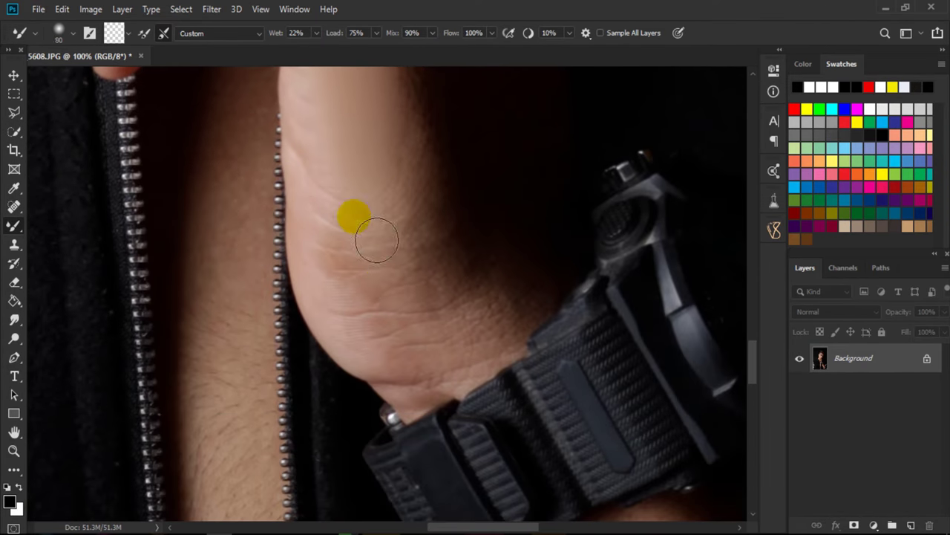
{"action": "left_click_drag", "start_coordinate": [377, 239], "coordinate": [407, 281]}
{"action": "key", "text": "bracketright"}
{"action": "key", "text": "bracketright"}
{"action": "key", "text": "bracketright"}
{"action": "mouse_move", "coordinate": [403, 329]}
{"action": "left_mouse_down"}
{"action": "mouse_move", "coordinate": [443, 350]}
{"action": "mouse_move", "coordinate": [418, 339]}
{"action": "mouse_move", "coordinate": [453, 338]}
{"action": "mouse_move", "coordinate": [439, 248]}
{"action": "mouse_move", "coordinate": [479, 307]}
{"action": "mouse_move", "coordinate": [371, 323]}
{"action": "left_mouse_up"}
{"action": "scroll", "coordinate": [297, 360], "scroll_direction": "down", "scroll_amount": 1}
{"action": "scroll", "coordinate": [572, 398], "scroll_direction": "down", "scroll_amount": 3}
- Fit the photo on screen, zoom in on the face, and launch Filter > Camera Raw Filter
{"action": "scroll", "coordinate": [520, 416], "scroll_direction": "down", "scroll_amount": 1}
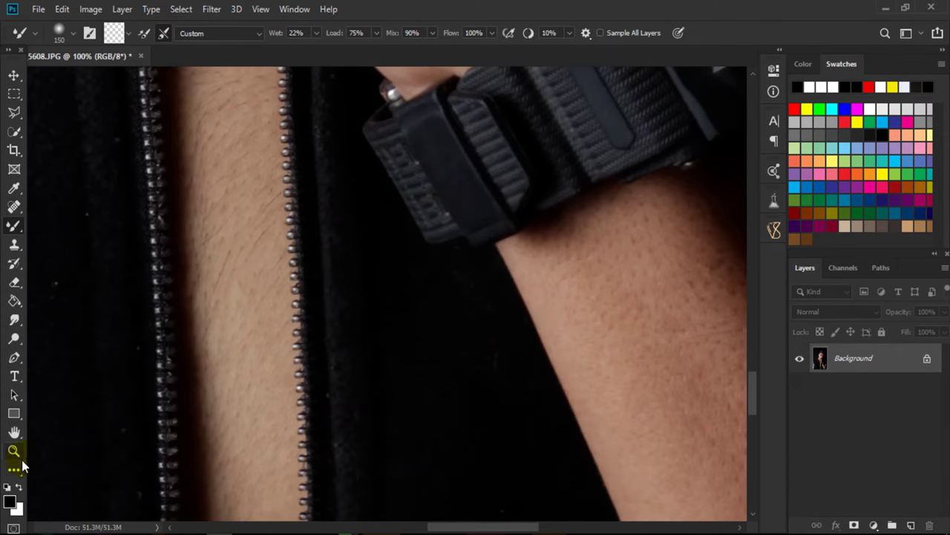
{"action": "left_click", "coordinate": [14, 450]}
{"action": "key", "text": "ctrl+0"}
{"action": "left_click", "coordinate": [421, 306]}
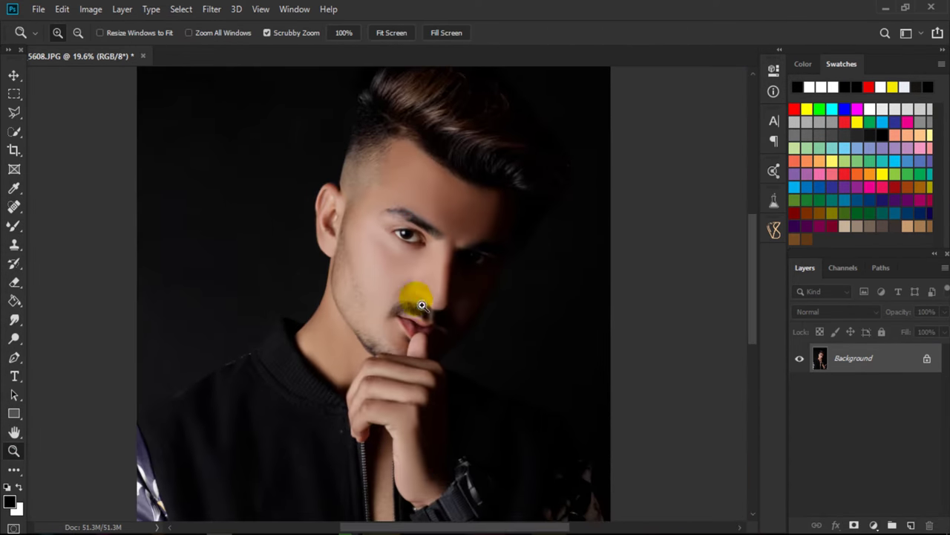
{"action": "left_click_drag", "start_coordinate": [421, 305], "coordinate": [432, 308]}
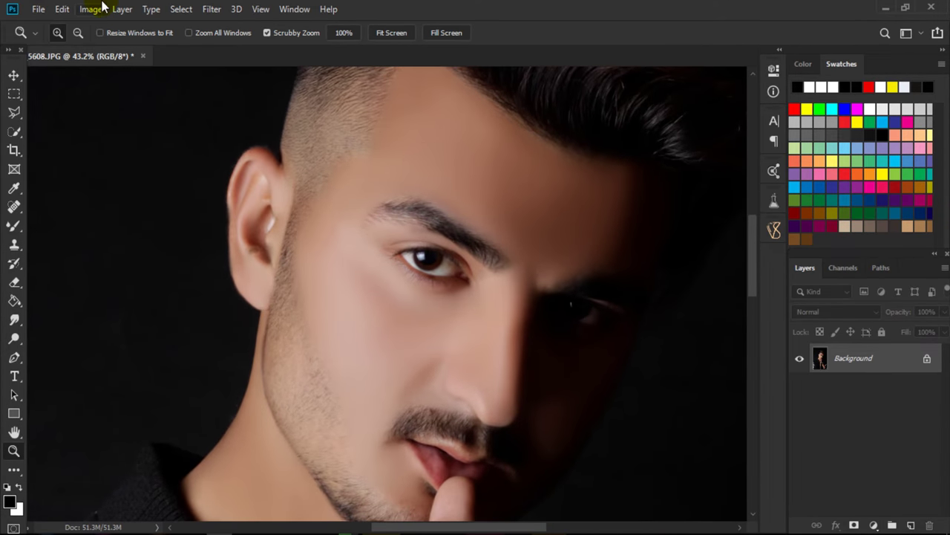
{"action": "left_click", "coordinate": [212, 9]}
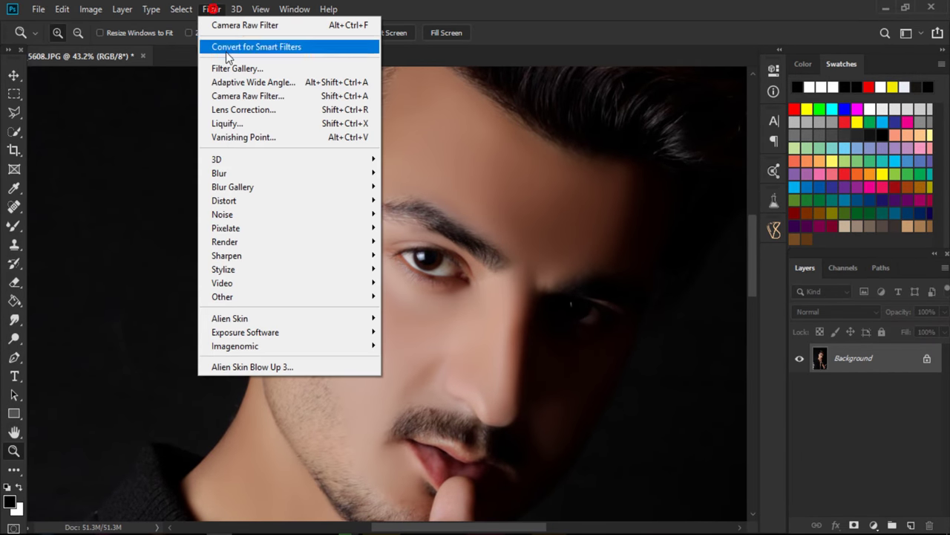
{"action": "left_click", "coordinate": [248, 96]}
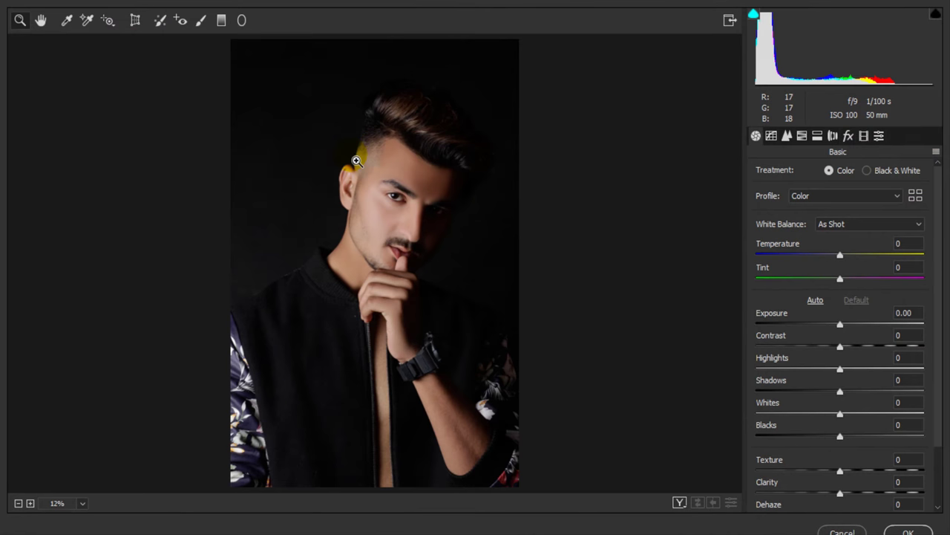
- Set Temperature +13, Tint −13, Exposure −0.55, Highlights −33, Shadows +38, Whites −19, Dehaze +17
{"action": "left_click", "coordinate": [379, 253]}
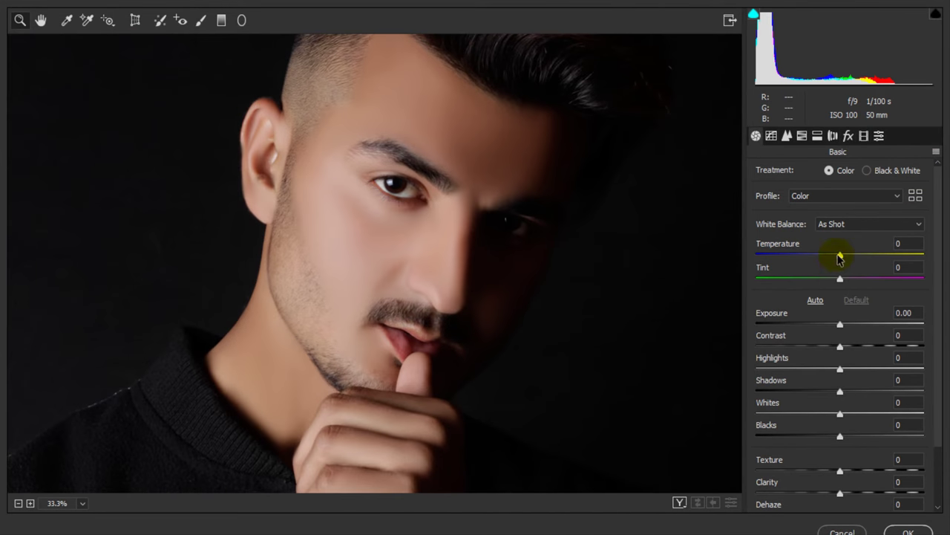
{"action": "left_click_drag", "start_coordinate": [840, 256], "coordinate": [852, 257]}
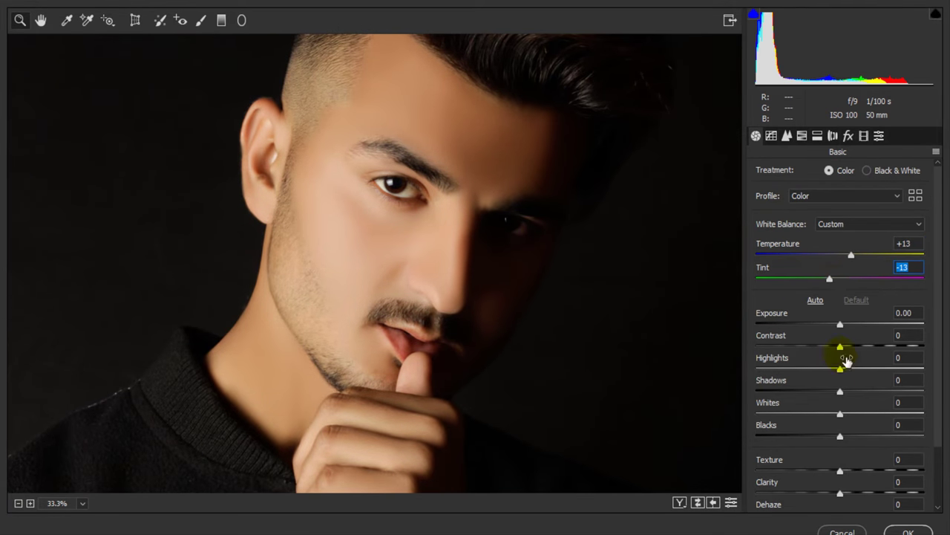
{"action": "left_click_drag", "start_coordinate": [837, 327], "coordinate": [831, 327]}
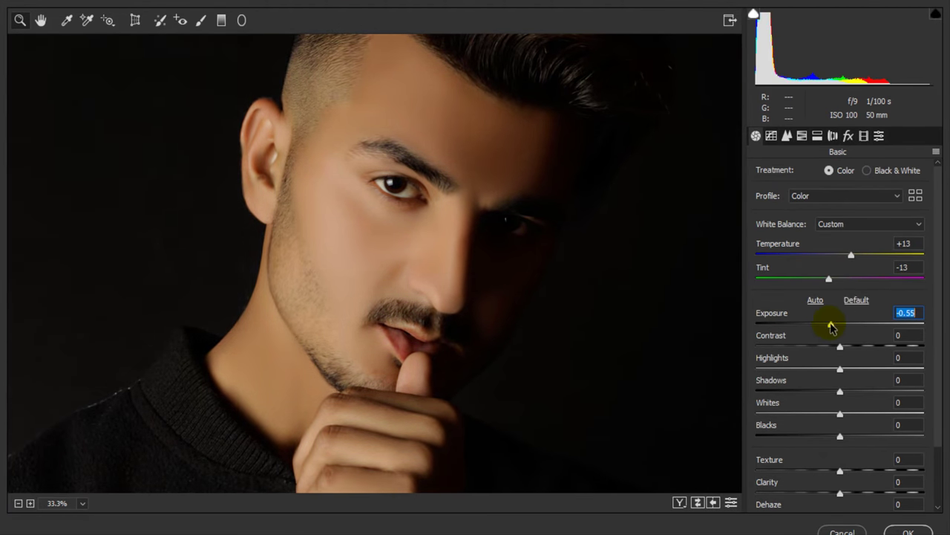
{"action": "mouse_move", "coordinate": [835, 374]}
{"action": "left_mouse_down"}
{"action": "mouse_move", "coordinate": [810, 375]}
{"action": "mouse_move", "coordinate": [883, 397]}
{"action": "mouse_move", "coordinate": [860, 401]}
{"action": "left_mouse_up"}
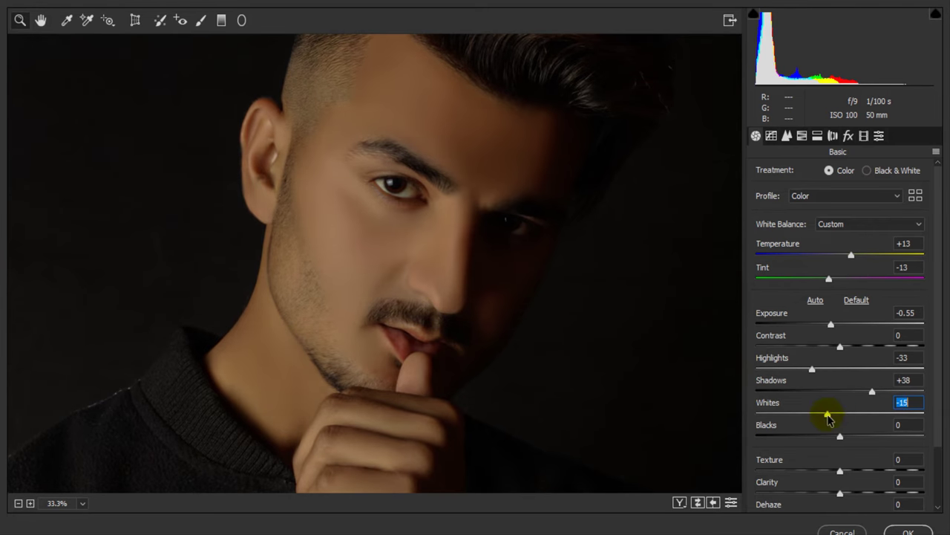
{"action": "scroll", "coordinate": [849, 493], "scroll_direction": "down", "scroll_amount": 2}
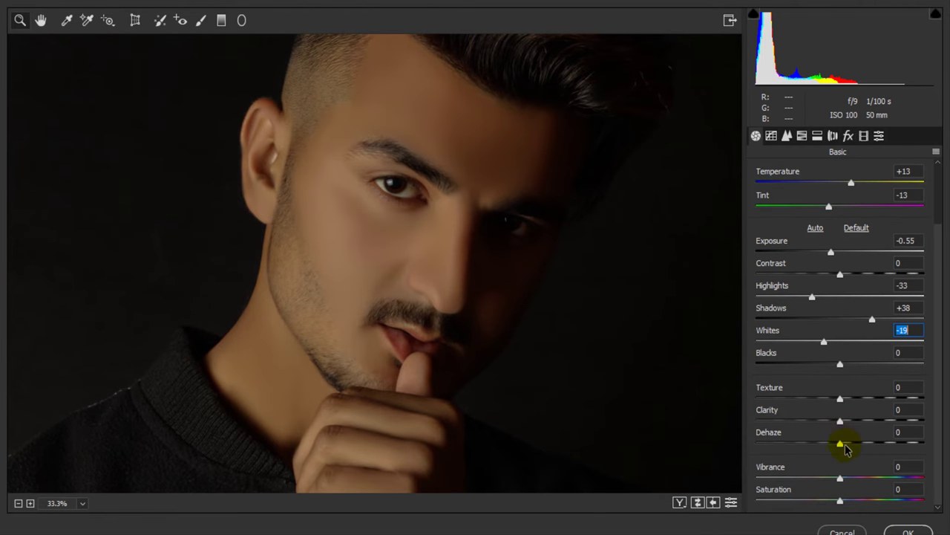
{"action": "left_click_drag", "start_coordinate": [858, 447], "coordinate": [862, 447]}
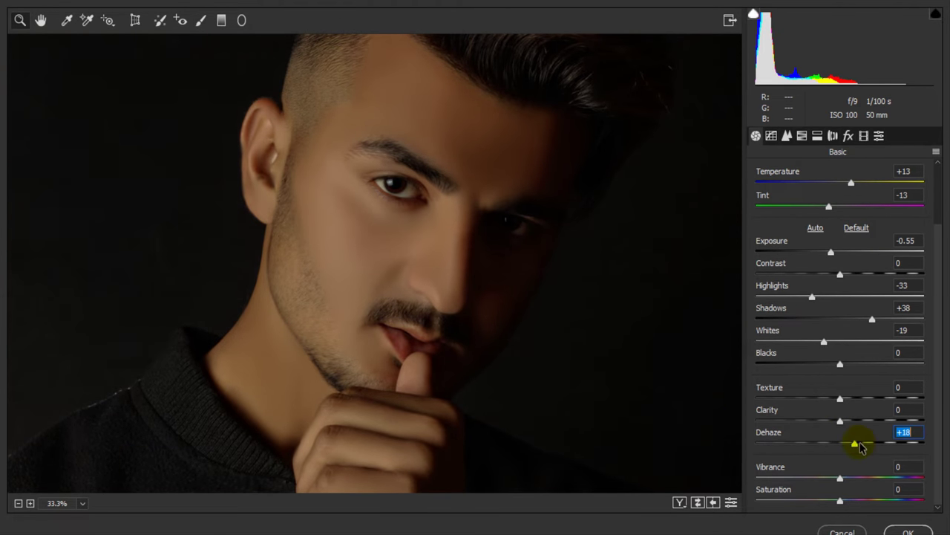
- Set HSL Saturation Oranges to −28 and Reds to +32
{"action": "left_click", "coordinate": [802, 135]}
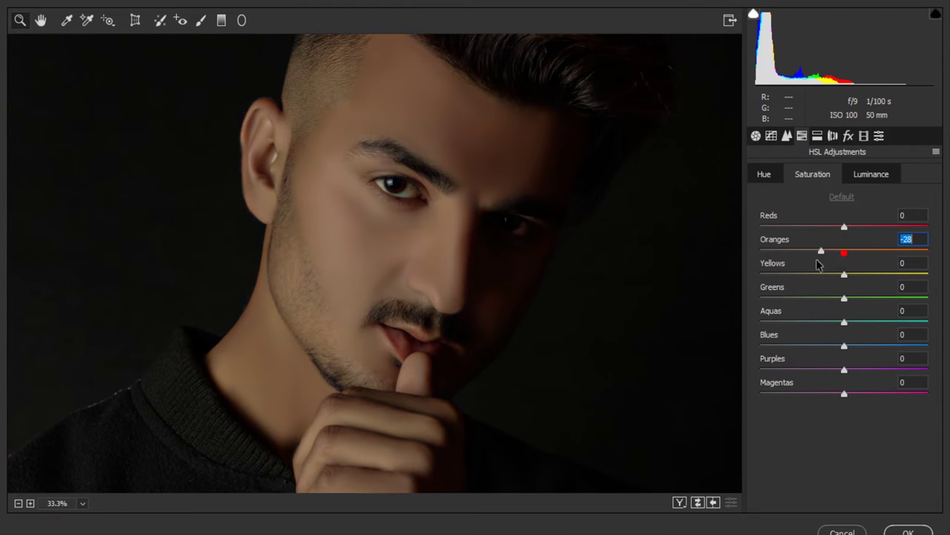
{"action": "mouse_move", "coordinate": [817, 265]}
{"action": "left_mouse_down"}
{"action": "mouse_move", "coordinate": [800, 264]}
{"action": "mouse_move", "coordinate": [904, 265]}
{"action": "left_mouse_up"}
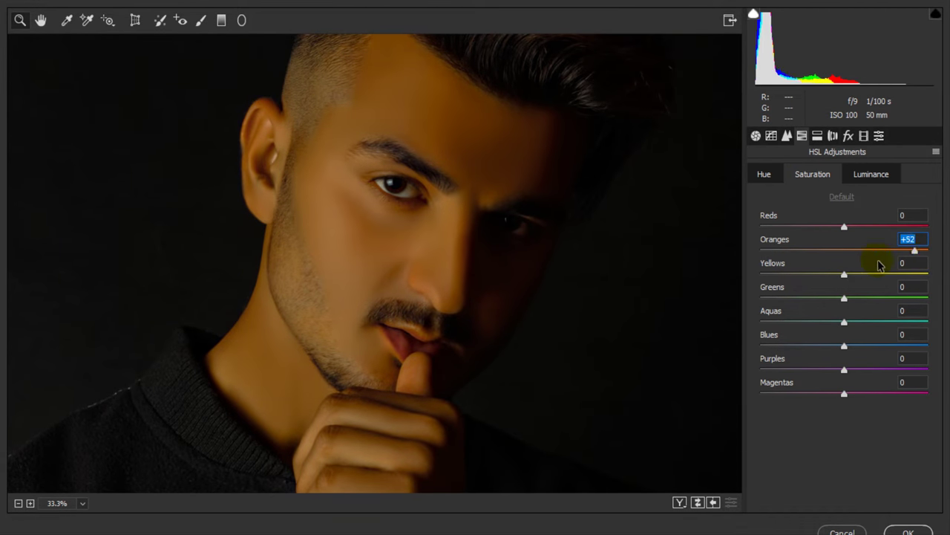
{"action": "left_click_drag", "start_coordinate": [879, 265], "coordinate": [869, 265]}
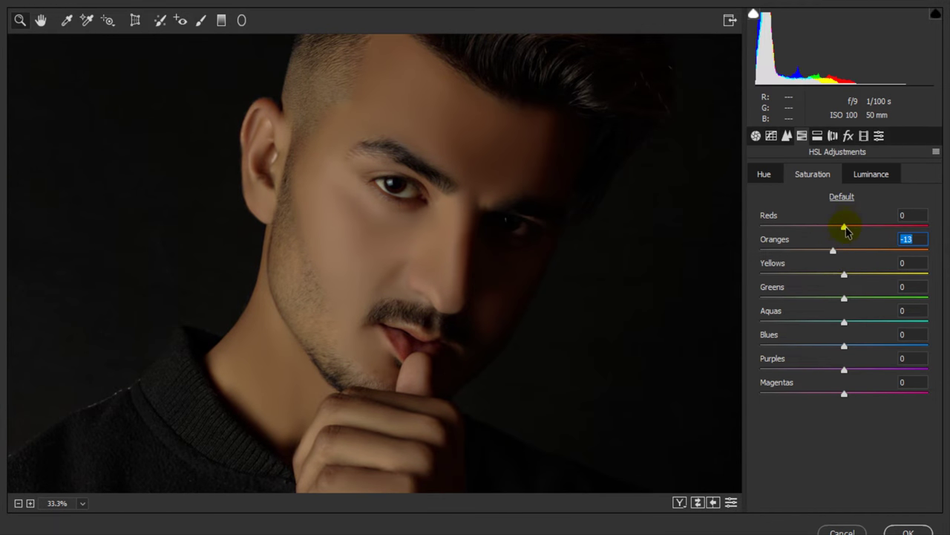
{"action": "left_click_drag", "start_coordinate": [872, 227], "coordinate": [854, 242]}
- Raise Exposure to −0.40 in the Basic panel
{"action": "left_click", "coordinate": [756, 136]}
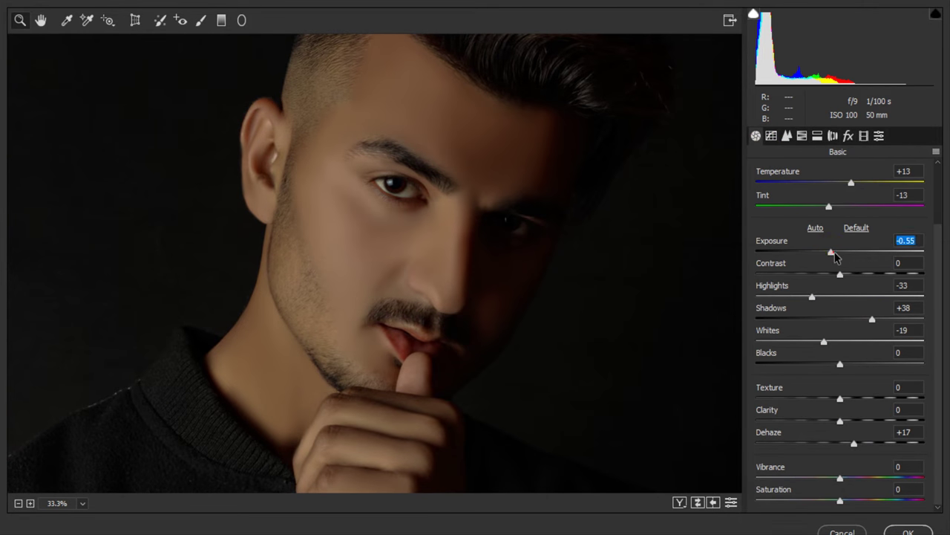
{"action": "left_click_drag", "start_coordinate": [832, 253], "coordinate": [834, 252]}
{"action": "left_click", "coordinate": [818, 137]}
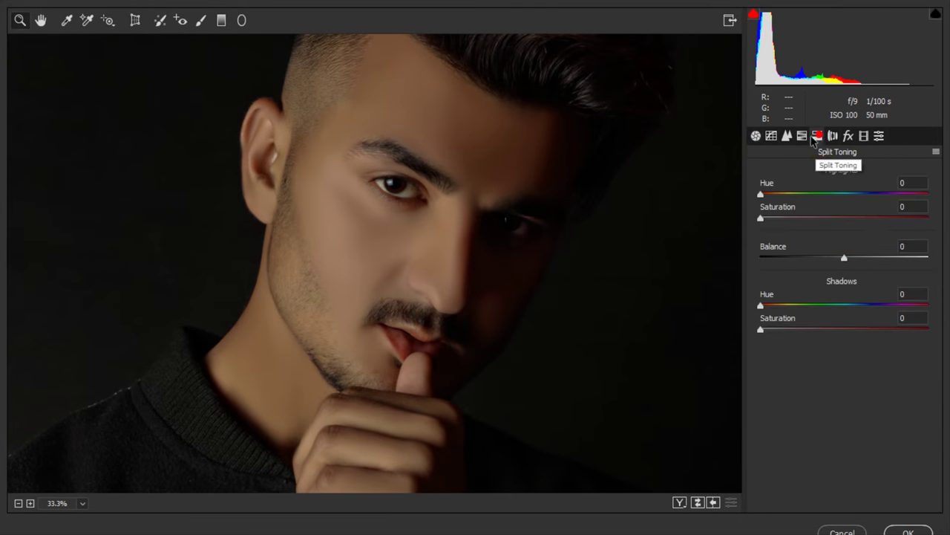
{"action": "left_click", "coordinate": [802, 136]}
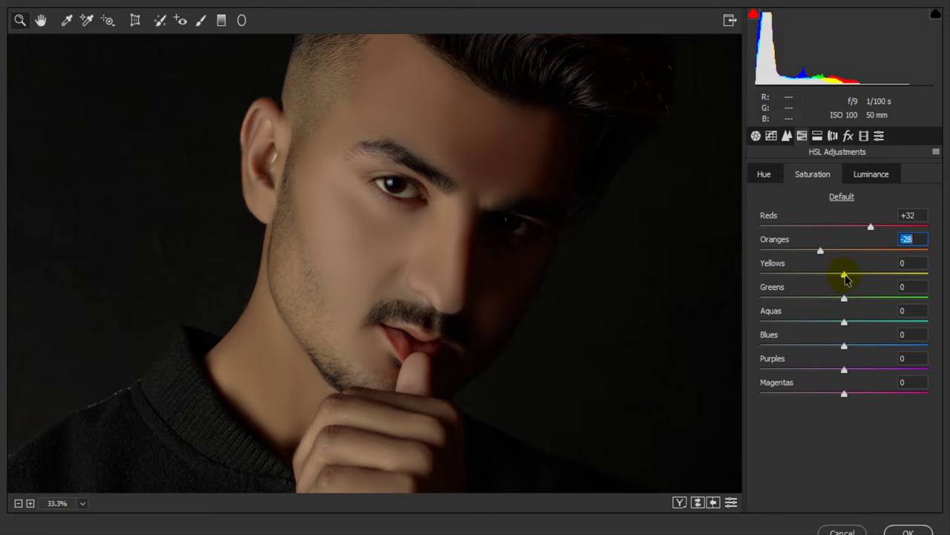
- Add vignetting −24/midpoint 64; calibrate Red hue +4/sat +16, Green −18/+11, Blue sat +26
{"action": "left_click", "coordinate": [847, 136]}
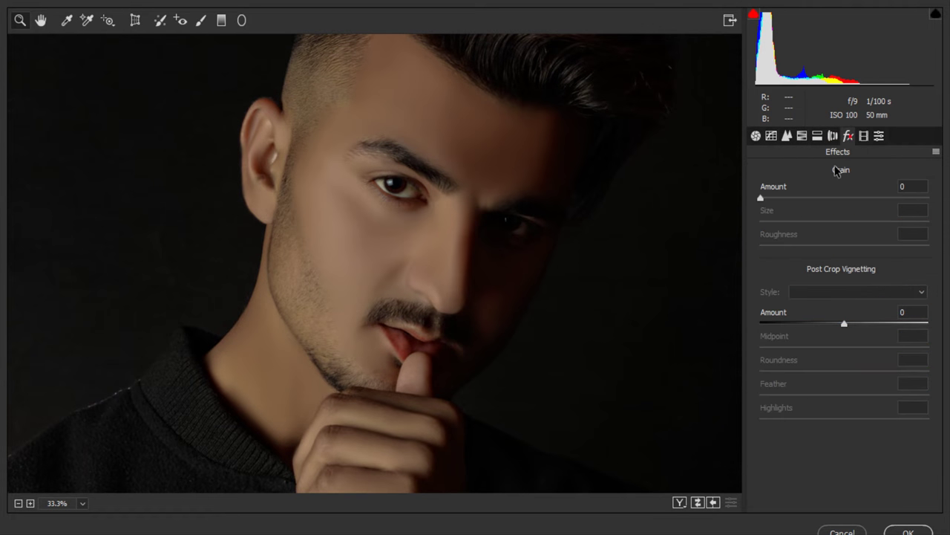
{"action": "left_click_drag", "start_coordinate": [833, 327], "coordinate": [829, 328]}
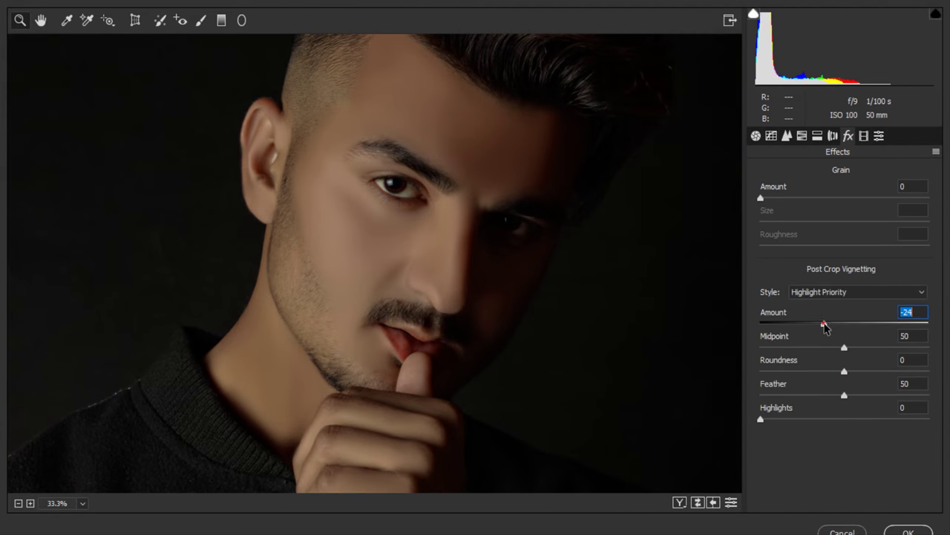
{"action": "left_click", "coordinate": [864, 136]}
{"action": "left_click_drag", "start_coordinate": [865, 433], "coordinate": [869, 435]}
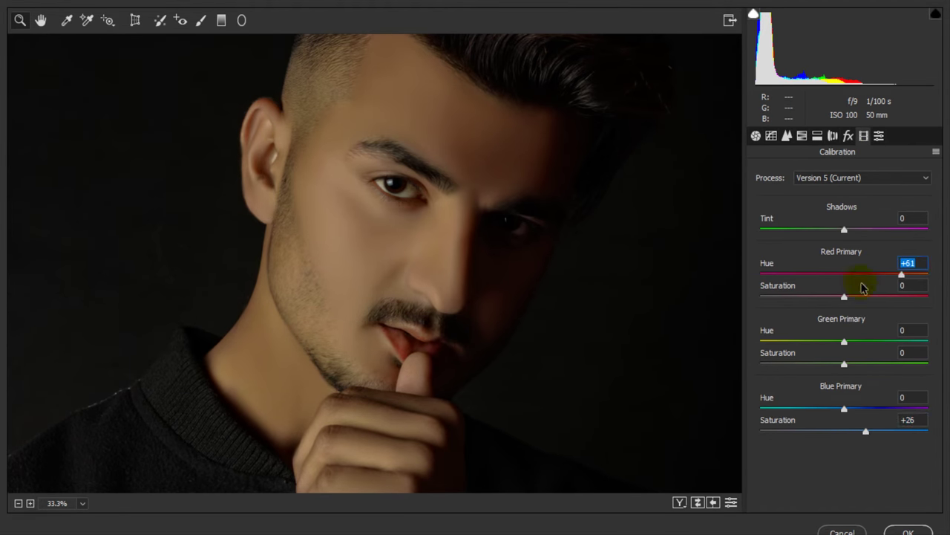
{"action": "key", "text": "Down"}
{"action": "key", "text": "Down"}
{"action": "key", "text": "Down"}
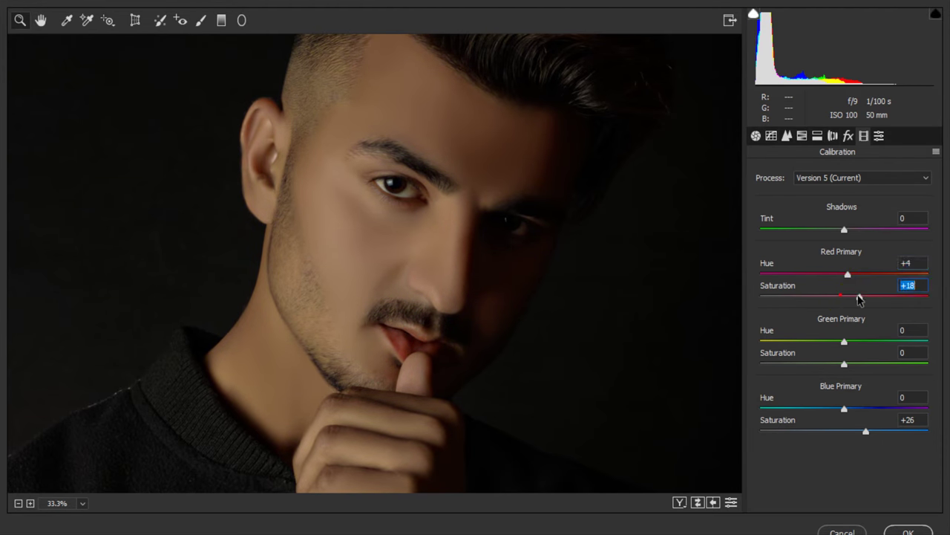
{"action": "left_click_drag", "start_coordinate": [831, 342], "coordinate": [829, 342]}
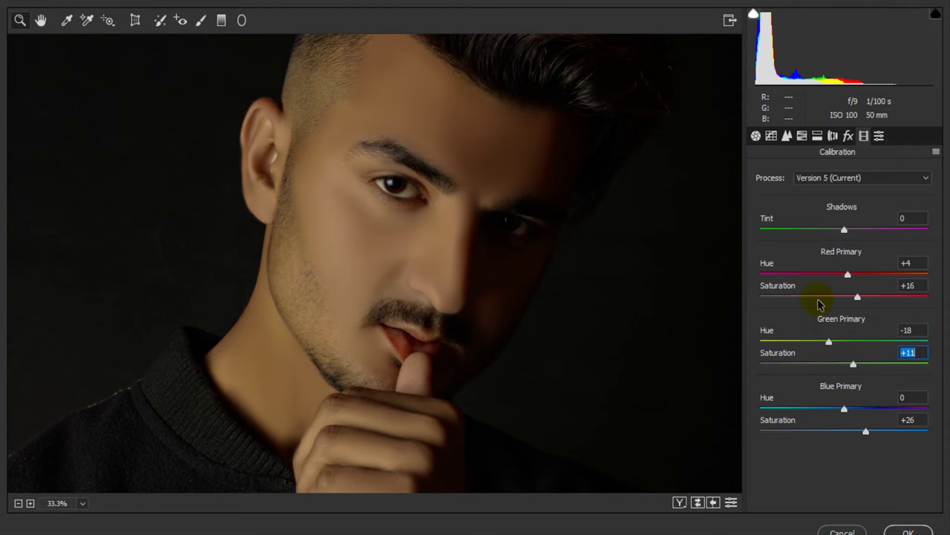
{"action": "left_click", "coordinate": [848, 136]}
- Set Split Toning Highlights to Hue 57, Saturation 25 and Shadows Saturation to 3
{"action": "left_click", "coordinate": [818, 136]}
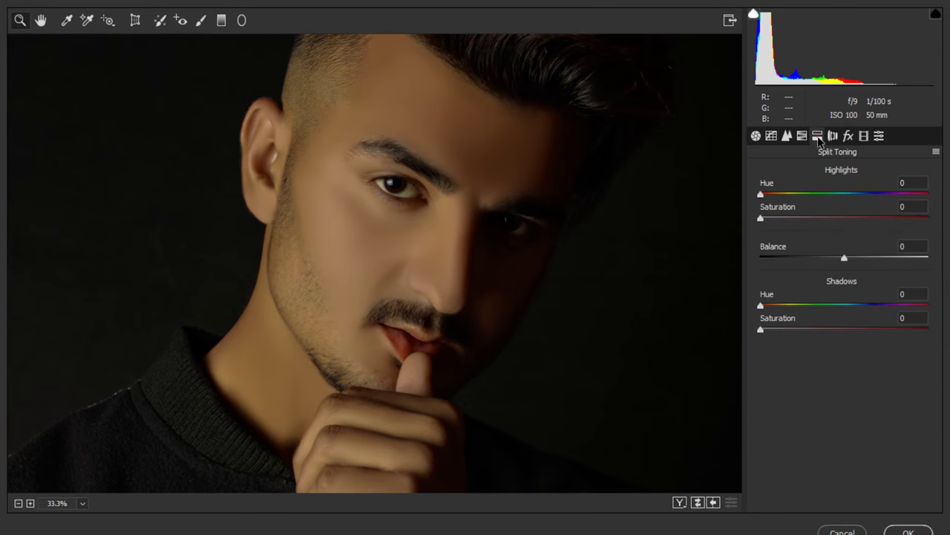
{"action": "left_click_drag", "start_coordinate": [783, 219], "coordinate": [844, 206]}
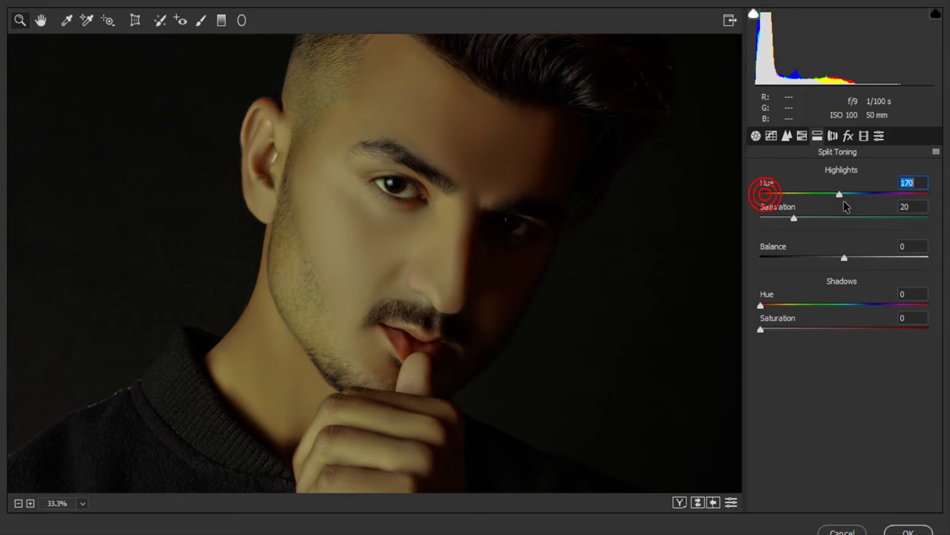
{"action": "mouse_move", "coordinate": [864, 199]}
{"action": "left_mouse_down"}
{"action": "mouse_move", "coordinate": [766, 196]}
{"action": "mouse_move", "coordinate": [879, 196]}
{"action": "mouse_move", "coordinate": [864, 196]}
{"action": "mouse_move", "coordinate": [849, 232]}
{"action": "mouse_move", "coordinate": [940, 204]}
{"action": "left_mouse_up"}
{"action": "left_click", "coordinate": [820, 194]}
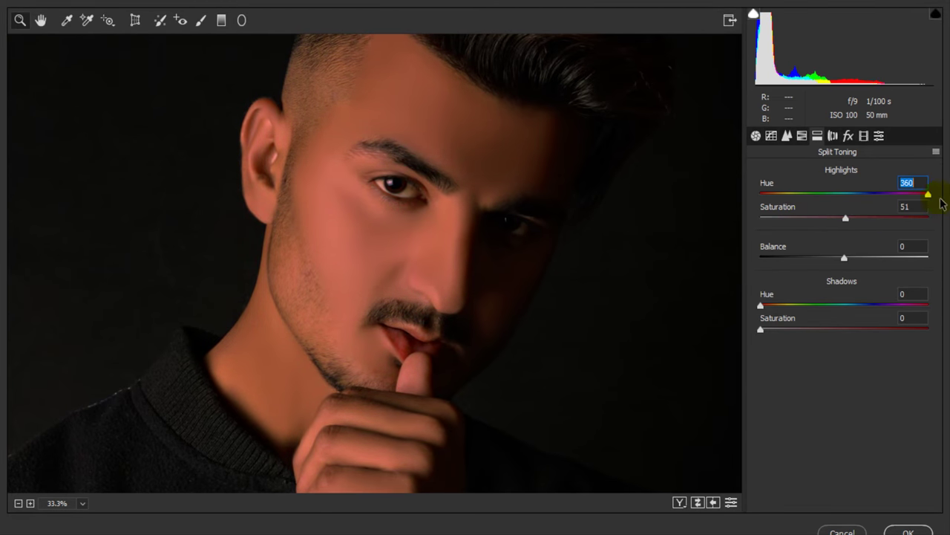
{"action": "type", "text": "0"}
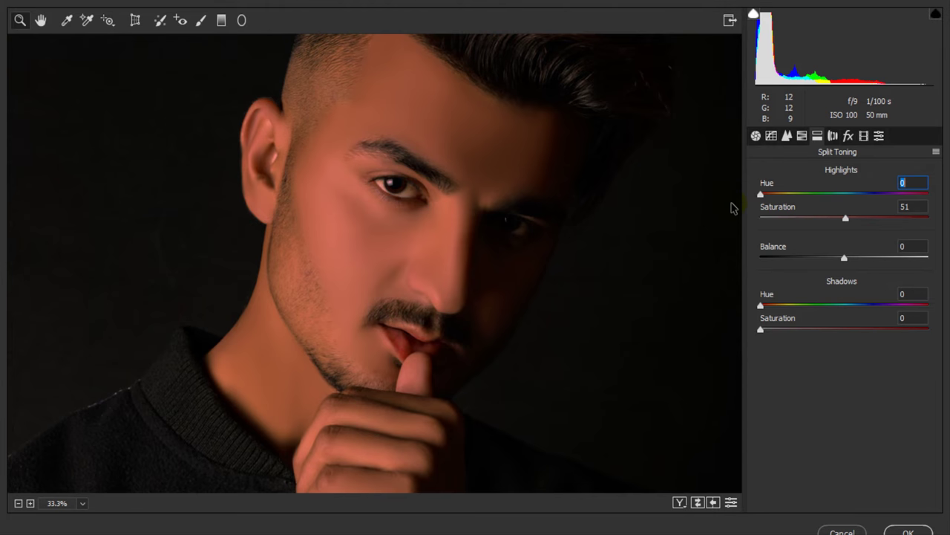
{"action": "left_click_drag", "start_coordinate": [912, 197], "coordinate": [795, 205]}
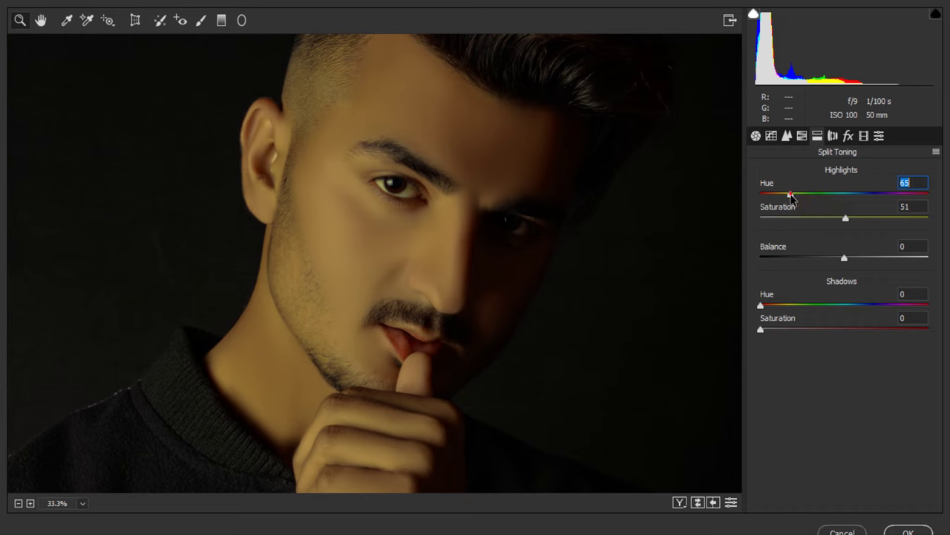
{"action": "left_click_drag", "start_coordinate": [792, 194], "coordinate": [787, 196]}
{"action": "left_click_drag", "start_coordinate": [765, 335], "coordinate": [770, 332]}
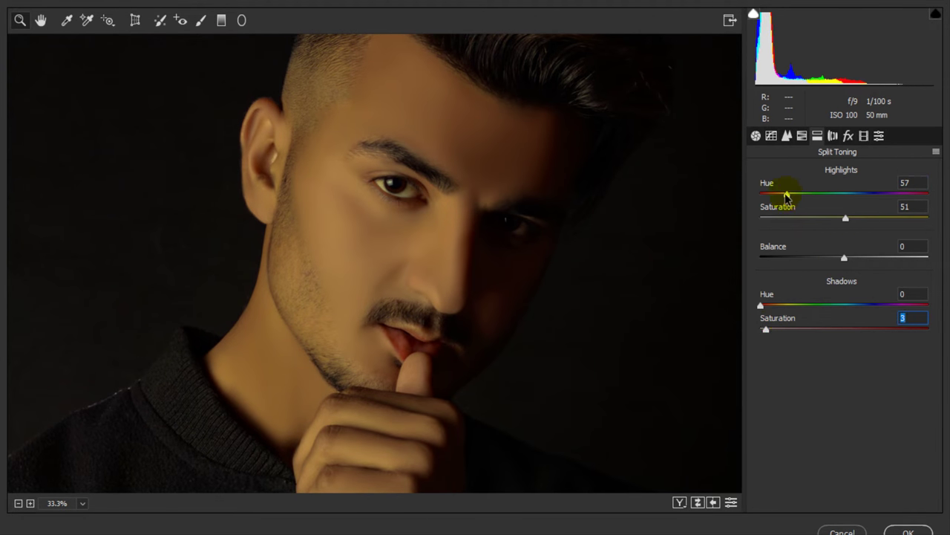
{"action": "left_click", "coordinate": [817, 218]}
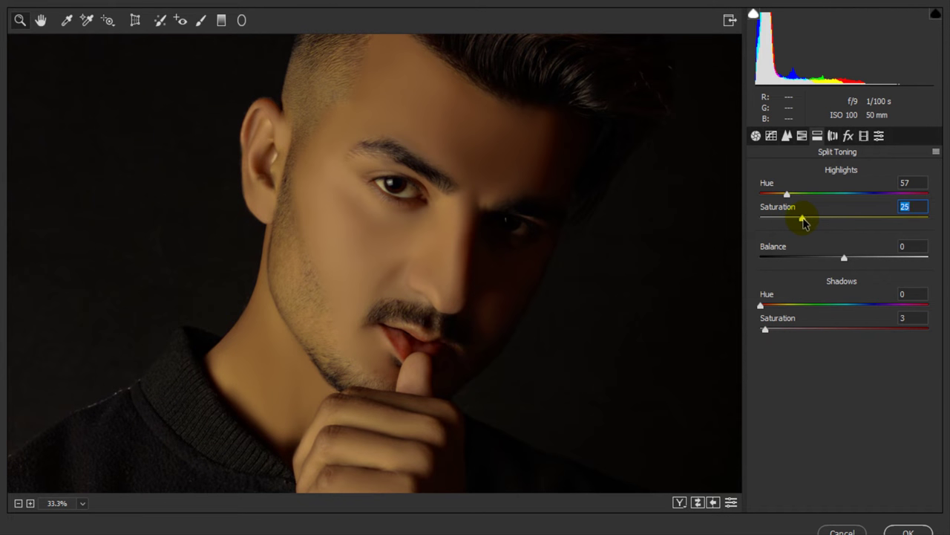
- Review the effects and calibration settings, then apply the Camera Raw edits with OK
{"action": "left_click", "coordinate": [832, 135]}
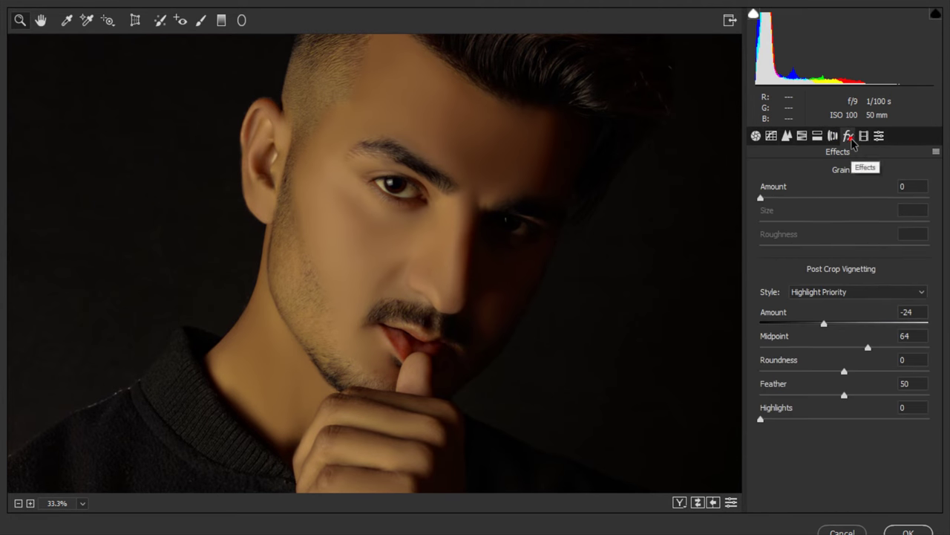
{"action": "left_click", "coordinate": [864, 137]}
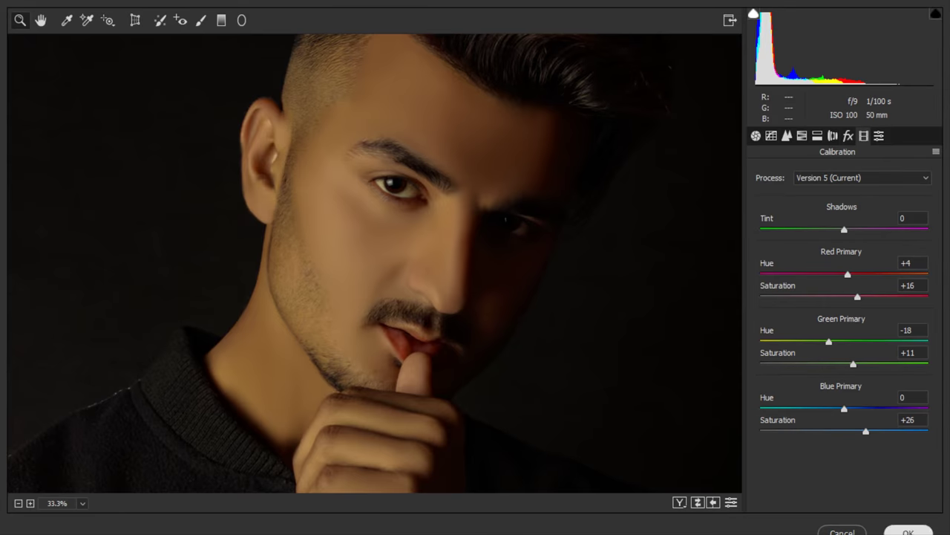
{"action": "left_click", "coordinate": [908, 532]}
{"action": "left_click", "coordinate": [486, 188]}
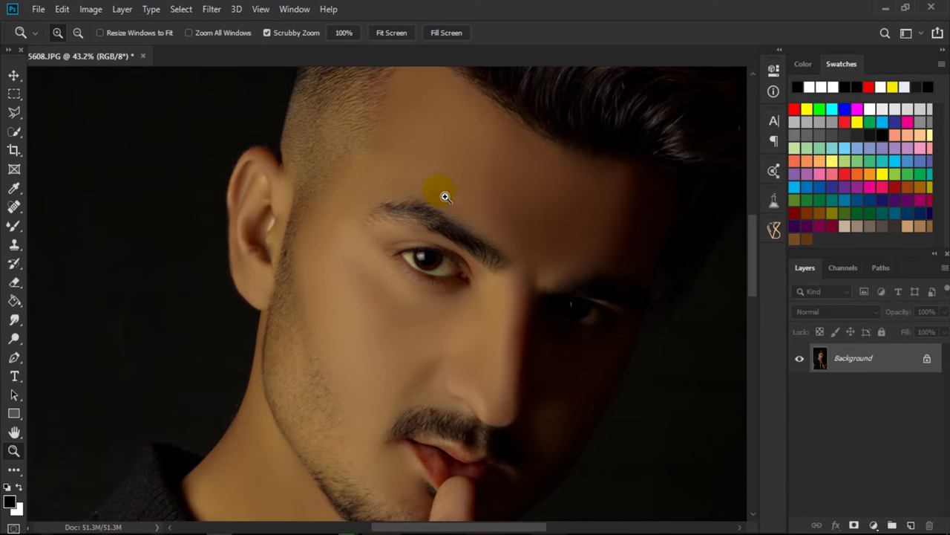
- Fit the image on screen and launch Filter > Exposure Software > Exposure X5
{"action": "right_click", "coordinate": [445, 198]}
{"action": "left_click", "coordinate": [449, 209]}
{"action": "mouse_move", "coordinate": [431, 265]}
{"action": "left_mouse_down"}
{"action": "mouse_move", "coordinate": [453, 274]}
{"action": "mouse_move", "coordinate": [398, 244]}
{"action": "mouse_move", "coordinate": [302, 149]}
{"action": "left_mouse_up"}
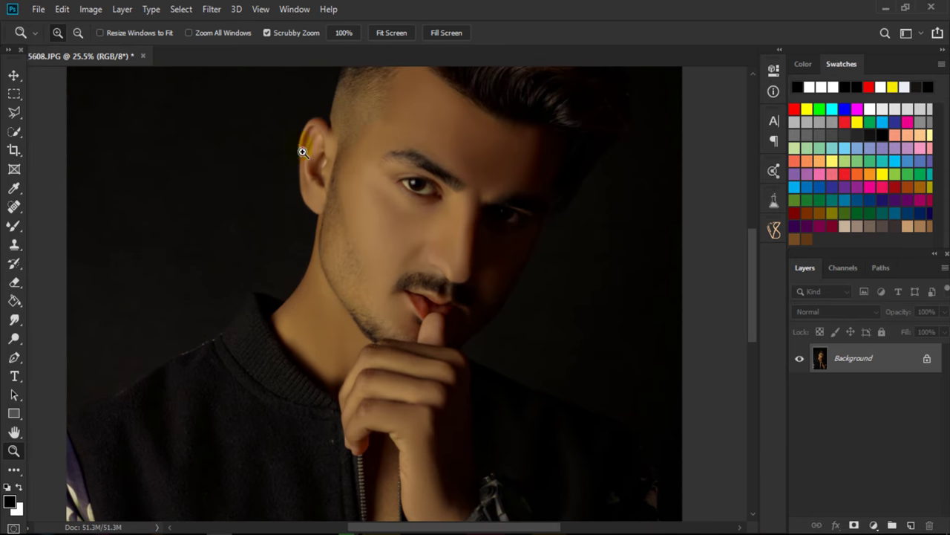
{"action": "left_click", "coordinate": [211, 9]}
{"action": "mouse_move", "coordinate": [245, 332]}
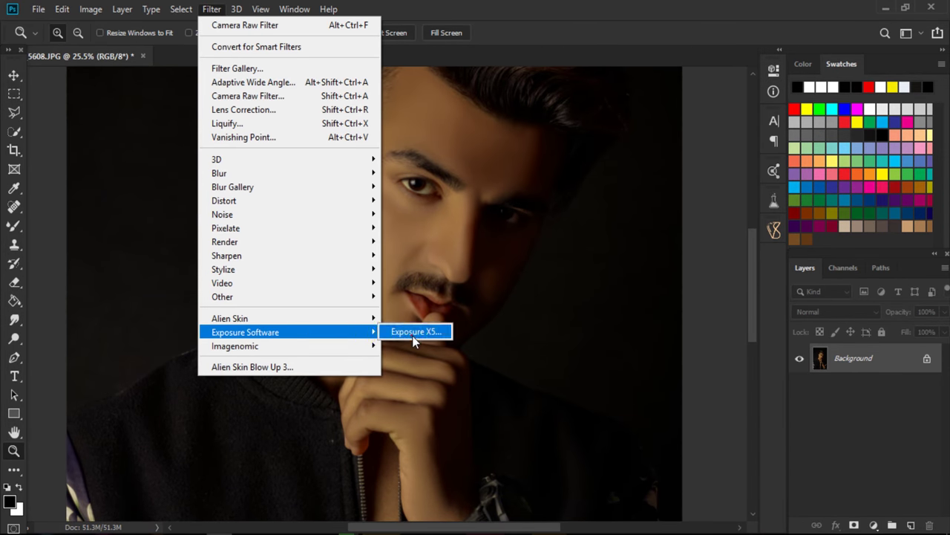
{"action": "left_click", "coordinate": [412, 333]}
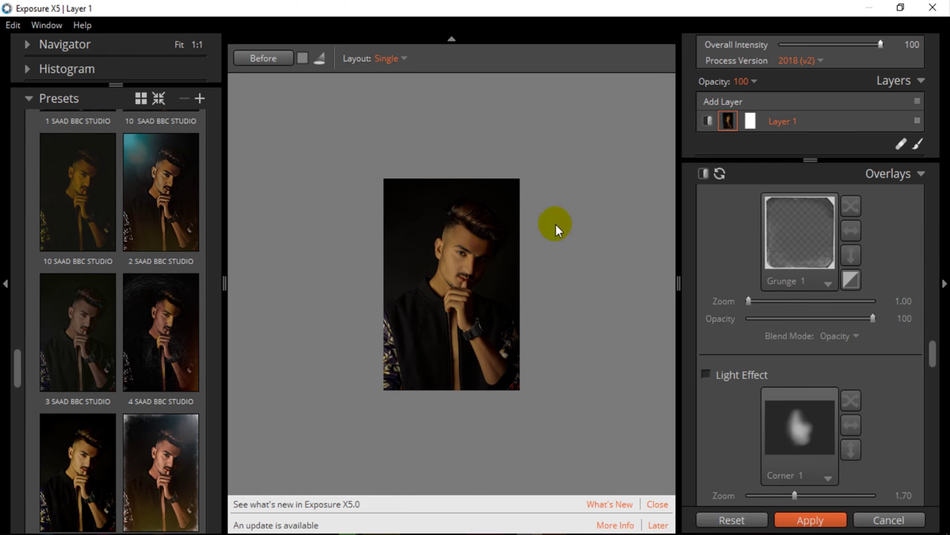
- Preview the 1, 10 and 5 SAAD BBC STUDIO presets on the zoomed-in face
{"action": "scroll", "coordinate": [475, 256], "scroll_direction": "up", "scroll_amount": 2}
{"action": "scroll", "coordinate": [530, 261], "scroll_direction": "up", "scroll_amount": 3}
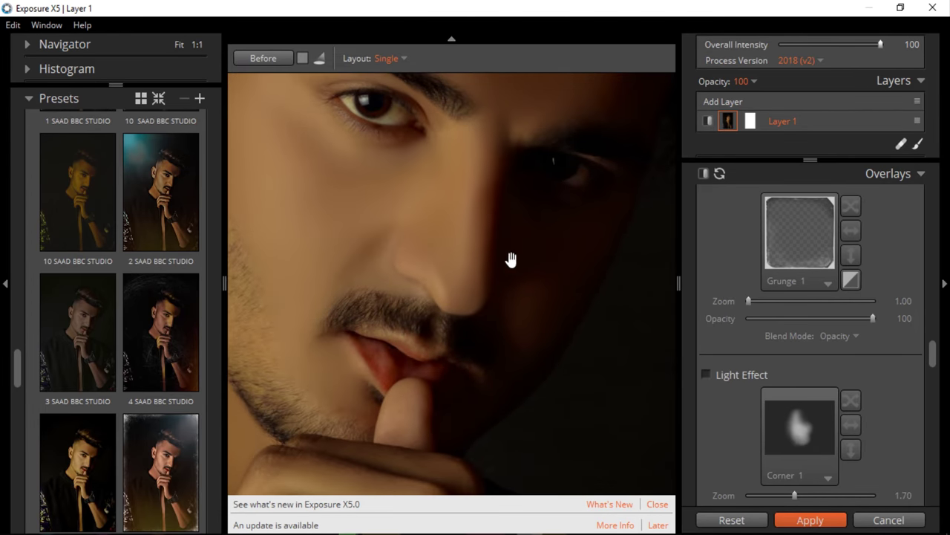
{"action": "left_click_drag", "start_coordinate": [510, 260], "coordinate": [567, 325]}
{"action": "scroll", "coordinate": [460, 210], "scroll_direction": "down", "scroll_amount": 5}
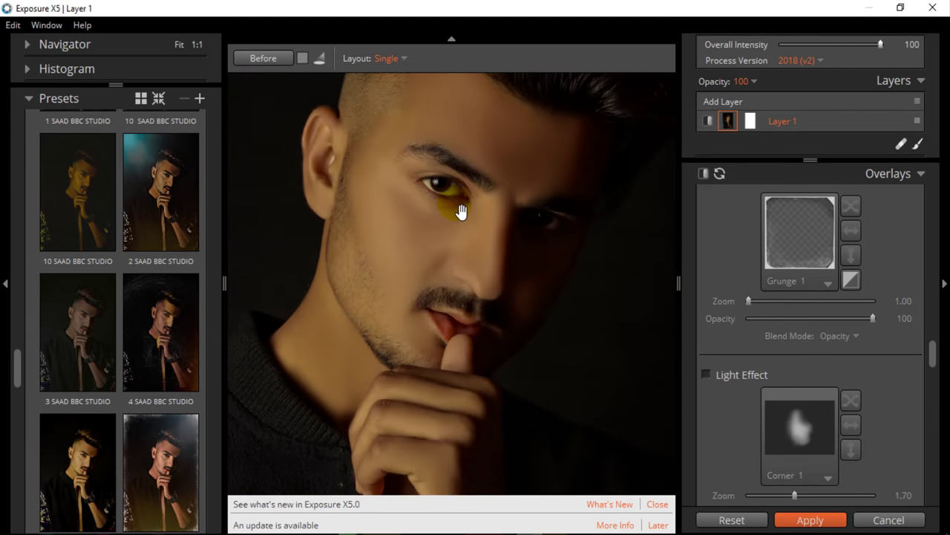
{"action": "scroll", "coordinate": [67, 182], "scroll_direction": "up", "scroll_amount": 2}
{"action": "left_click", "coordinate": [77, 164]}
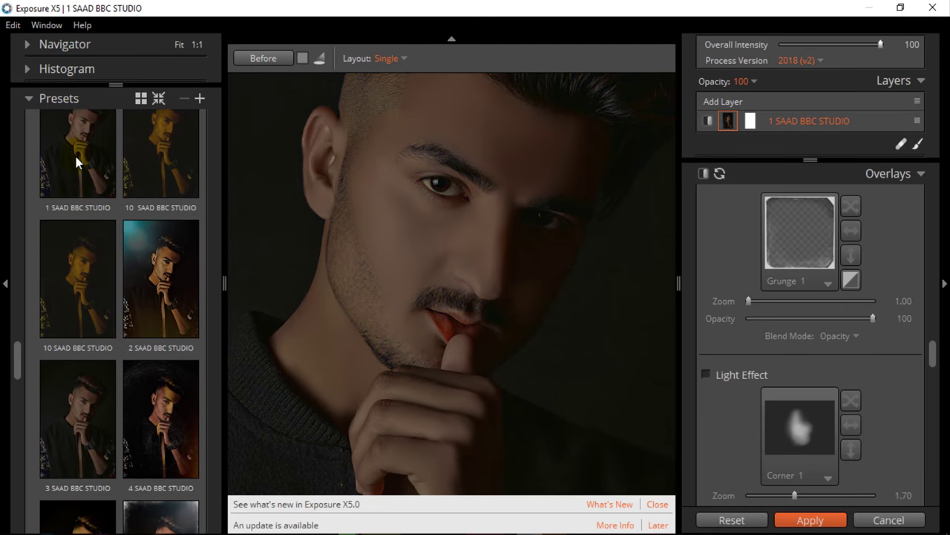
{"action": "left_click", "coordinate": [169, 164]}
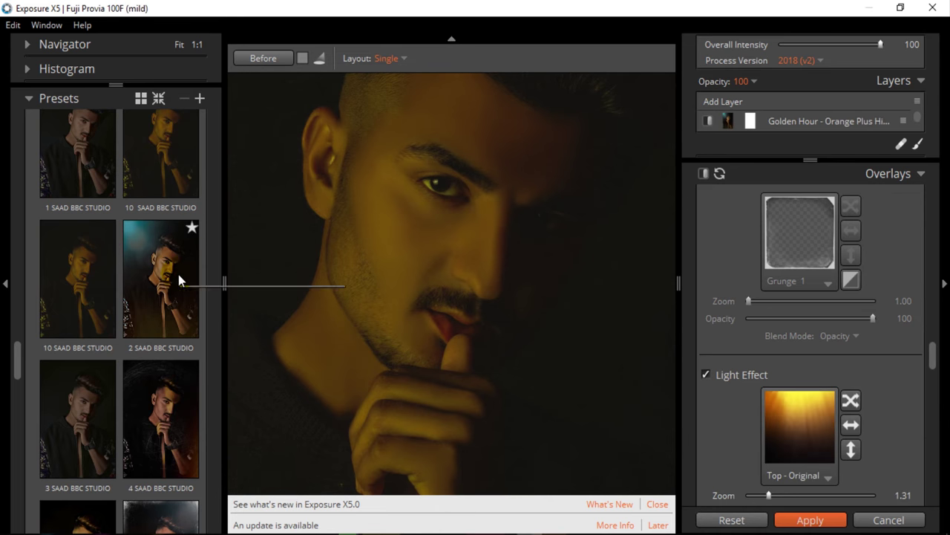
{"action": "left_click", "coordinate": [408, 240]}
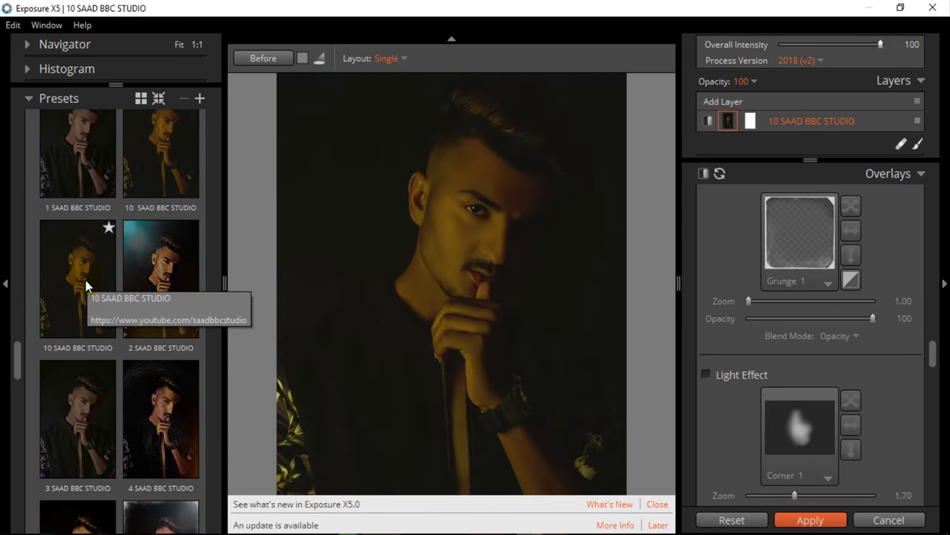
{"action": "scroll", "coordinate": [86, 280], "scroll_direction": "down", "scroll_amount": 1}
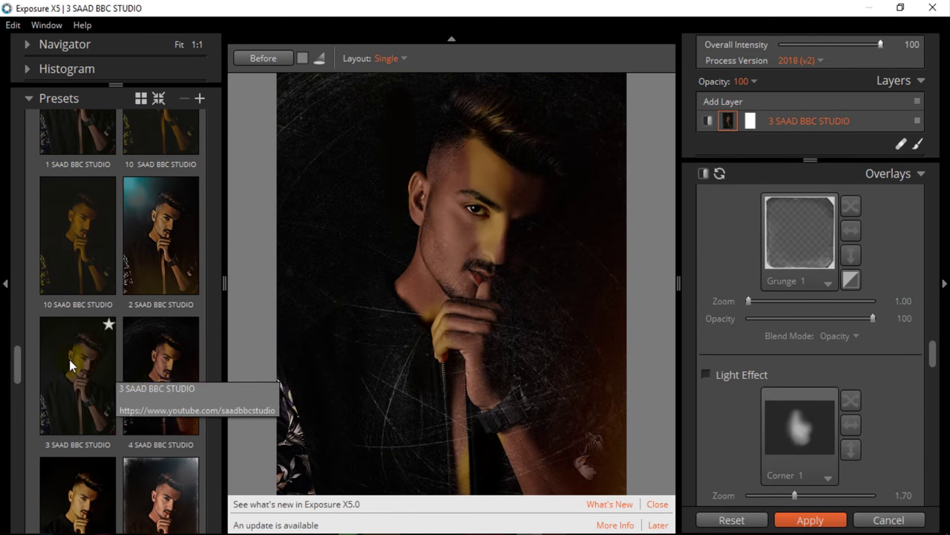
{"action": "scroll", "coordinate": [69, 360], "scroll_direction": "down", "scroll_amount": 5}
{"action": "left_click", "coordinate": [112, 394]}
- Apply the 10 SAAD BBC STUDIO preset and zoom in to inspect the face
{"action": "scroll", "coordinate": [104, 397], "scroll_direction": "down", "scroll_amount": 3}
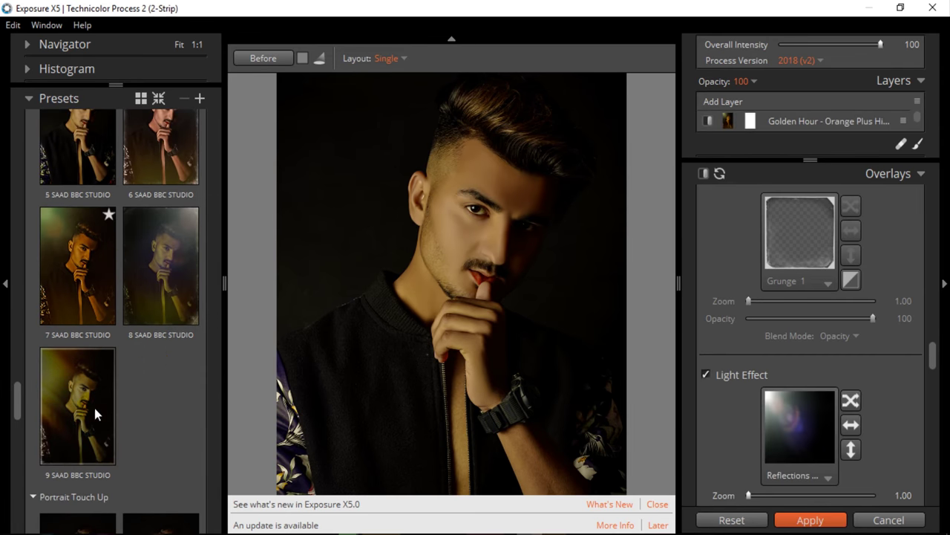
{"action": "scroll", "coordinate": [95, 407], "scroll_direction": "up", "scroll_amount": 5}
{"action": "scroll", "coordinate": [154, 365], "scroll_direction": "up", "scroll_amount": 2}
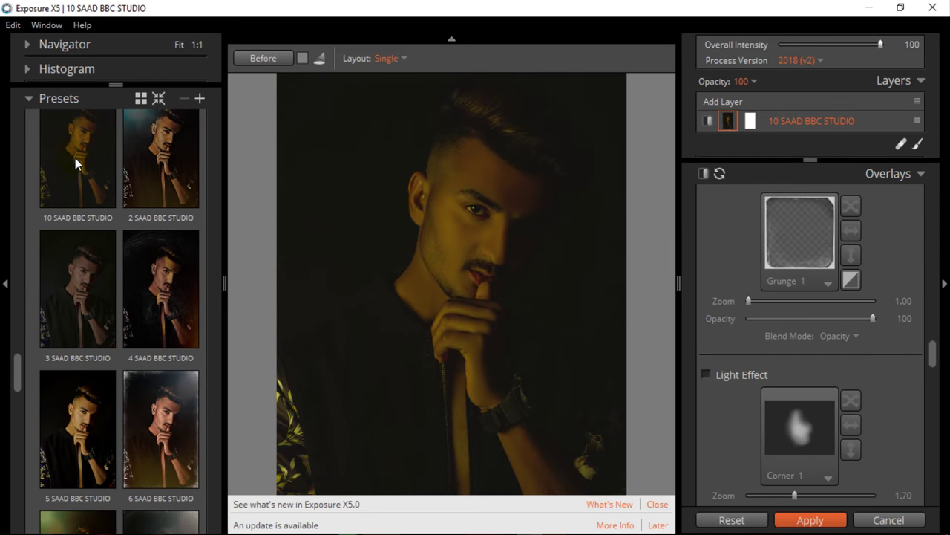
{"action": "scroll", "coordinate": [82, 167], "scroll_direction": "up", "scroll_amount": 1}
{"action": "scroll", "coordinate": [83, 170], "scroll_direction": "up", "scroll_amount": 1}
{"action": "scroll", "coordinate": [79, 192], "scroll_direction": "up", "scroll_amount": 1}
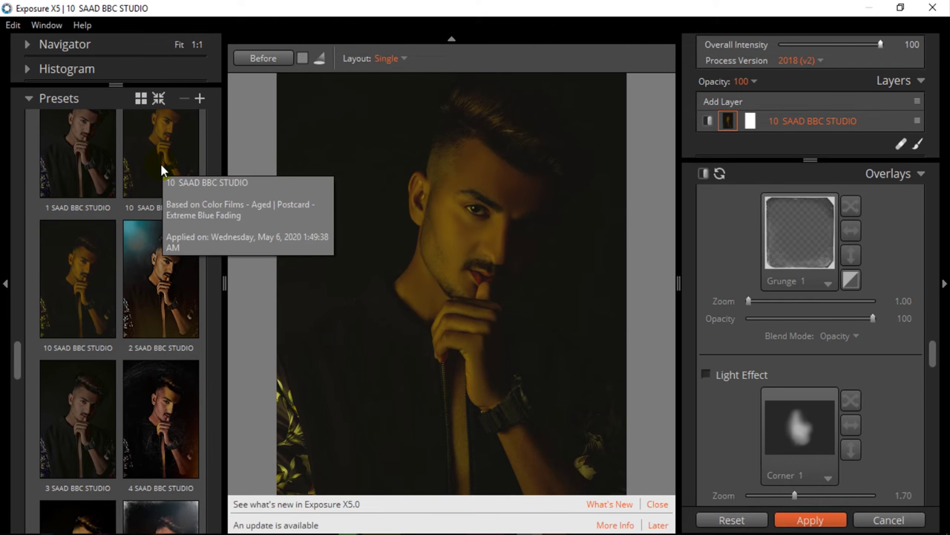
{"action": "left_click", "coordinate": [160, 161]}
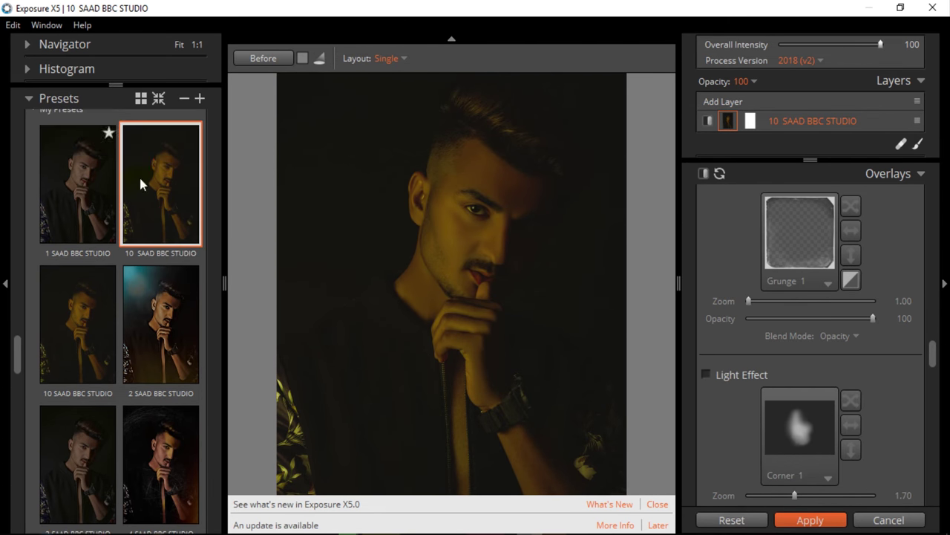
{"action": "scroll", "coordinate": [513, 283], "scroll_direction": "up", "scroll_amount": 2}
{"action": "scroll", "coordinate": [552, 295], "scroll_direction": "up", "scroll_amount": 1}
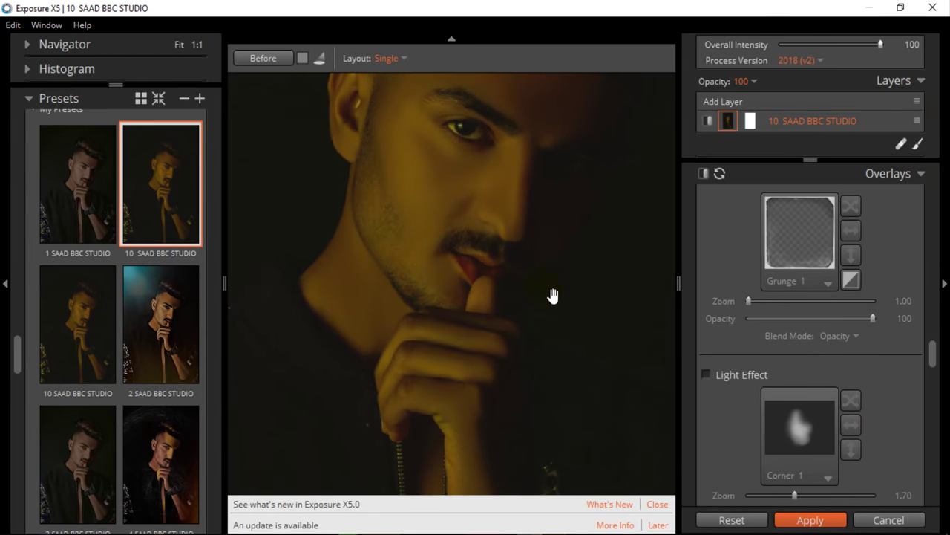
{"action": "left_click_drag", "start_coordinate": [444, 162], "coordinate": [475, 205]}
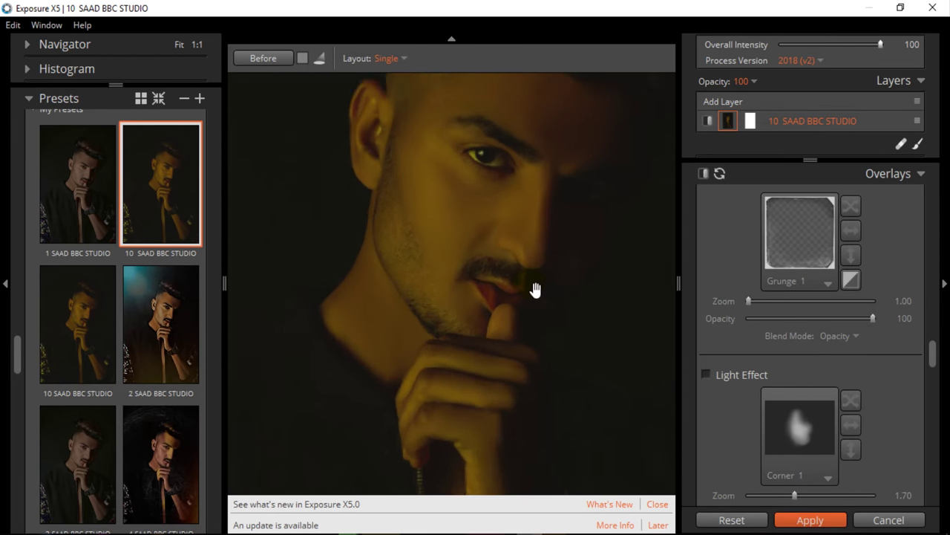
{"action": "scroll", "coordinate": [839, 354], "scroll_direction": "up", "scroll_amount": 5}
{"action": "scroll", "coordinate": [814, 345], "scroll_direction": "up", "scroll_amount": 5}
- Set Basic exposure 0.72, highlights -24, shadows 20, blacks -18 and clarity 62
{"action": "scroll", "coordinate": [821, 341], "scroll_direction": "up", "scroll_amount": 5}
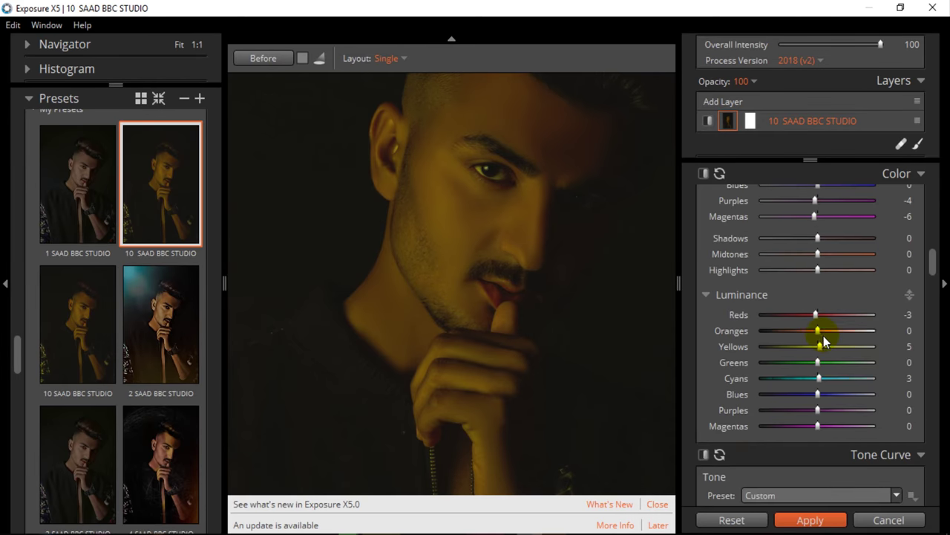
{"action": "scroll", "coordinate": [823, 336], "scroll_direction": "up", "scroll_amount": 5}
{"action": "scroll", "coordinate": [825, 331], "scroll_direction": "up", "scroll_amount": 5}
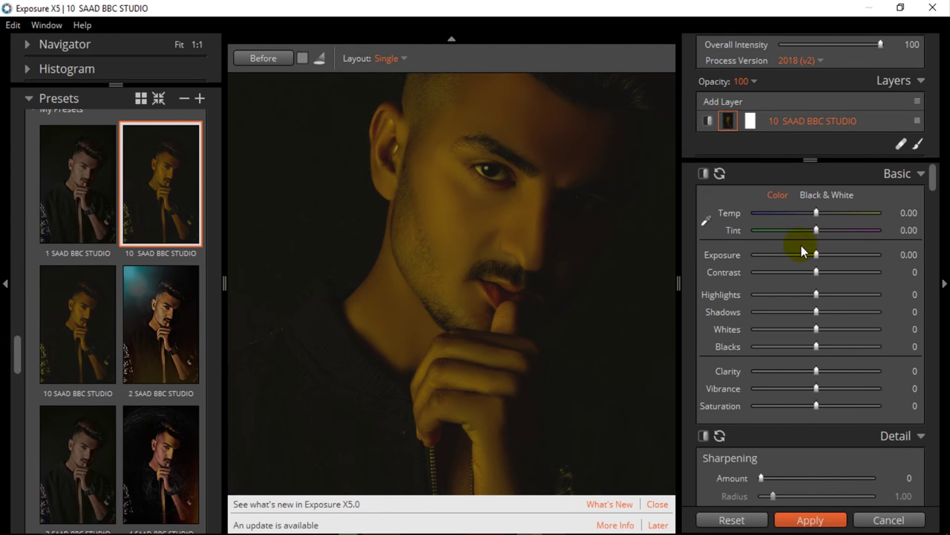
{"action": "left_click", "coordinate": [817, 254]}
{"action": "left_click_drag", "start_coordinate": [817, 255], "coordinate": [824, 256]}
{"action": "mouse_move", "coordinate": [814, 295]}
{"action": "left_mouse_down"}
{"action": "mouse_move", "coordinate": [802, 297]}
{"action": "mouse_move", "coordinate": [826, 312]}
{"action": "mouse_move", "coordinate": [806, 304]}
{"action": "mouse_move", "coordinate": [821, 331]}
{"action": "mouse_move", "coordinate": [855, 331]}
{"action": "left_mouse_up"}
{"action": "scroll", "coordinate": [817, 326], "scroll_direction": "down", "scroll_amount": 1}
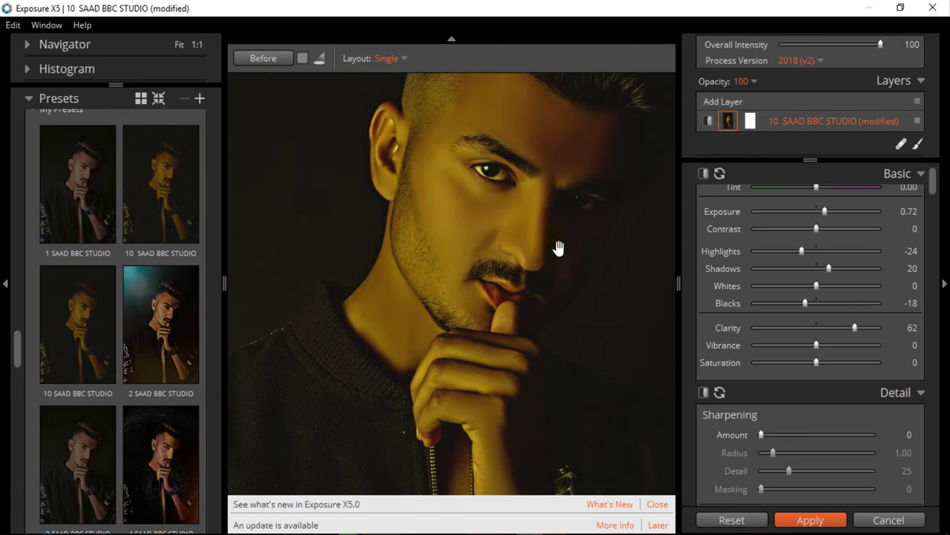
{"action": "left_click", "coordinate": [562, 277]}
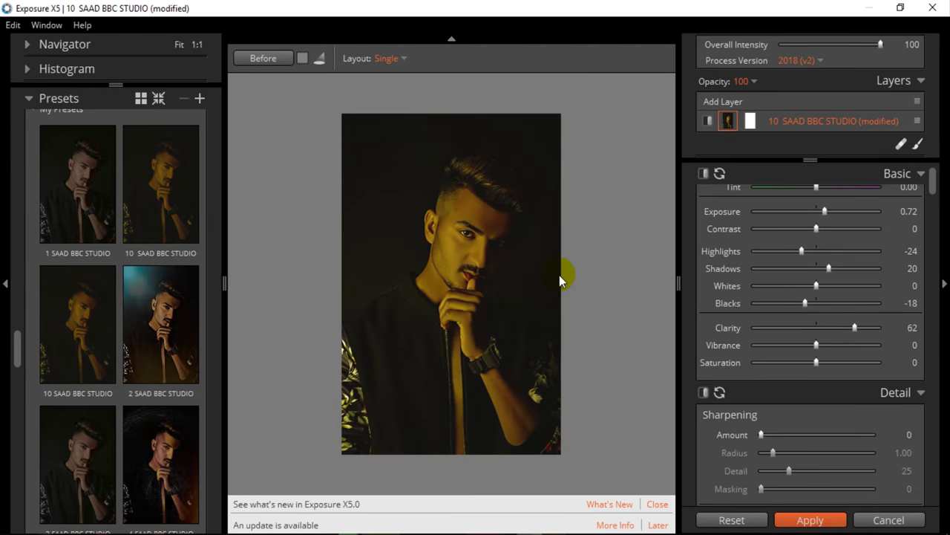
{"action": "scroll", "coordinate": [800, 363], "scroll_direction": "down", "scroll_amount": 3}
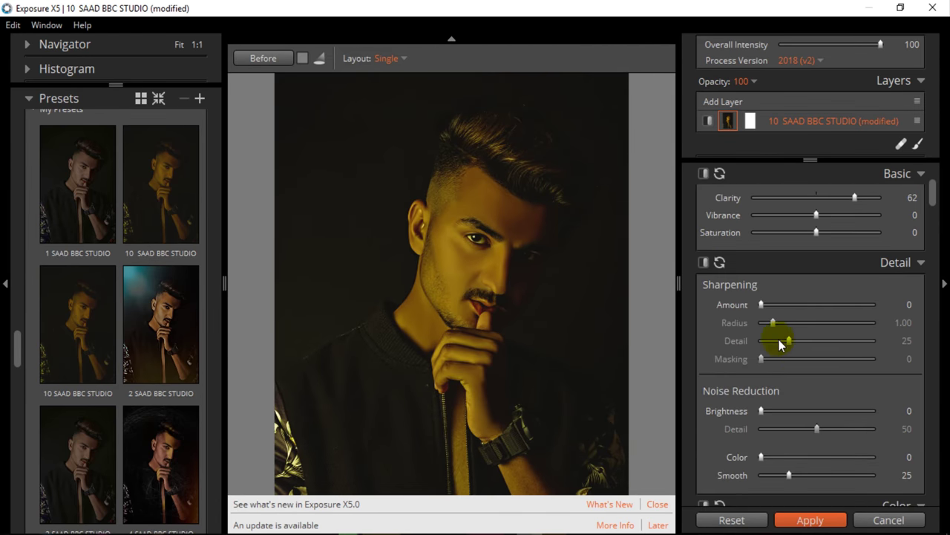
- Choose the Cooling Filter colour filter at density 50 and check the face up close
{"action": "scroll", "coordinate": [786, 343], "scroll_direction": "down", "scroll_amount": 3}
{"action": "scroll", "coordinate": [785, 343], "scroll_direction": "down", "scroll_amount": 3}
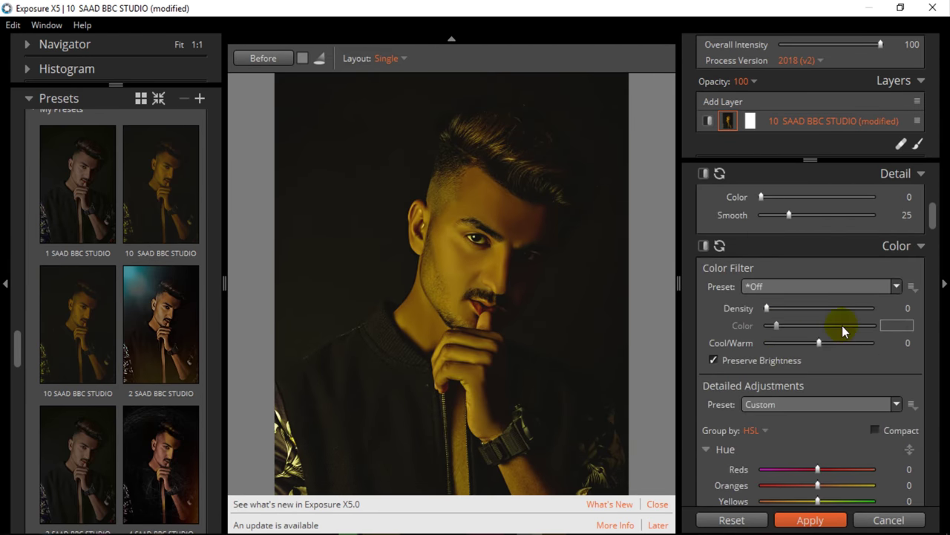
{"action": "left_click", "coordinate": [790, 288]}
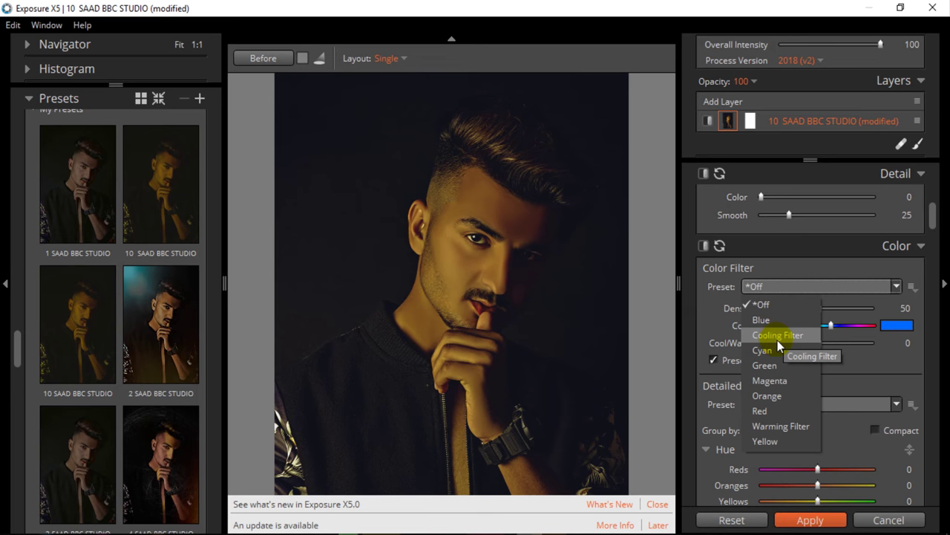
{"action": "left_click", "coordinate": [778, 340]}
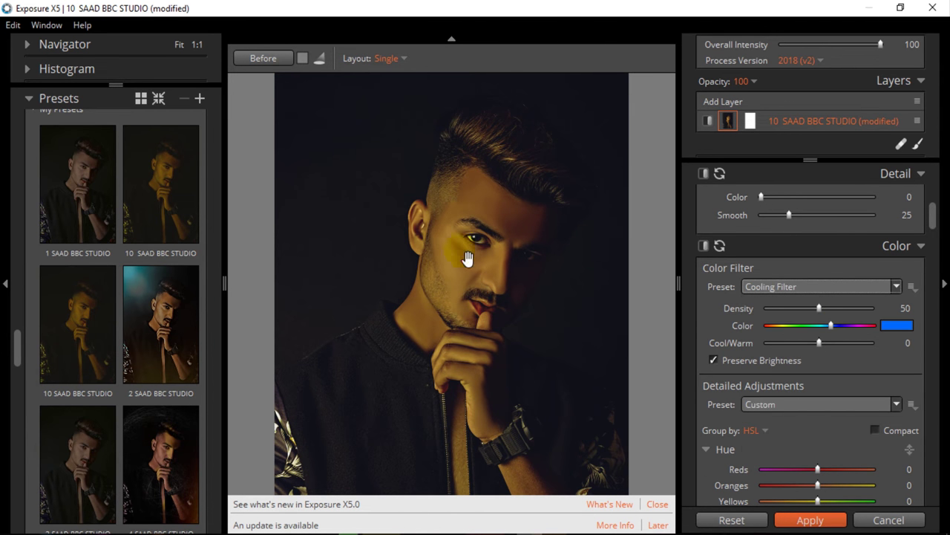
{"action": "left_click", "coordinate": [543, 240]}
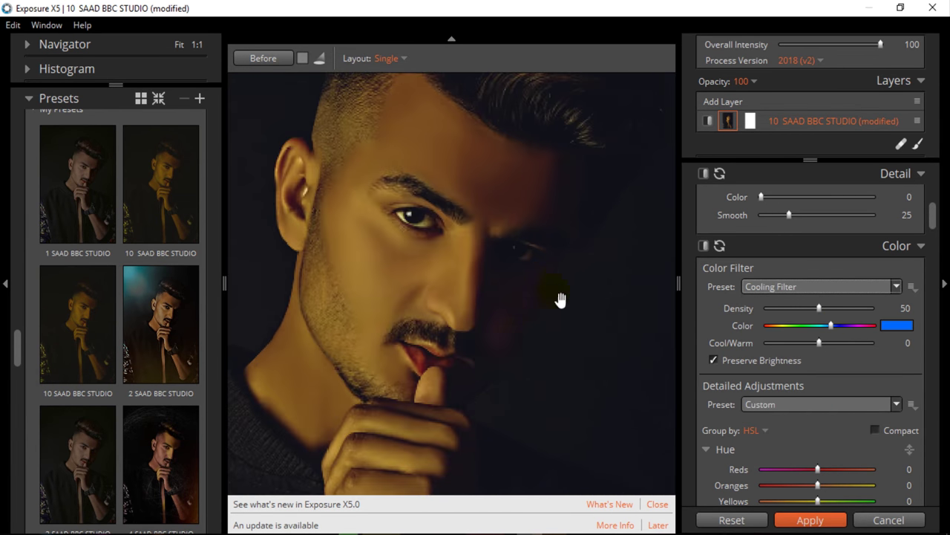
{"action": "left_click", "coordinate": [466, 280]}
{"action": "scroll", "coordinate": [847, 393], "scroll_direction": "down", "scroll_amount": 2}
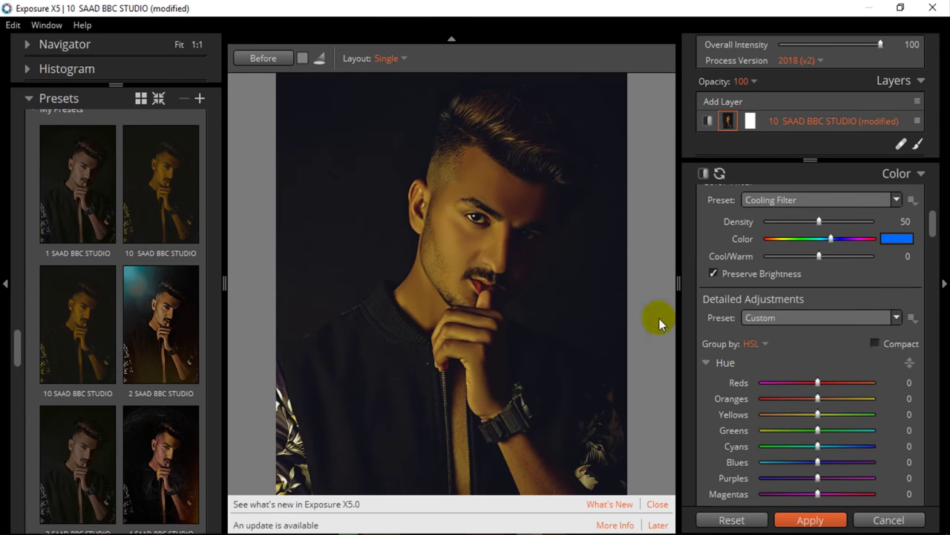
{"action": "left_click", "coordinate": [802, 318]}
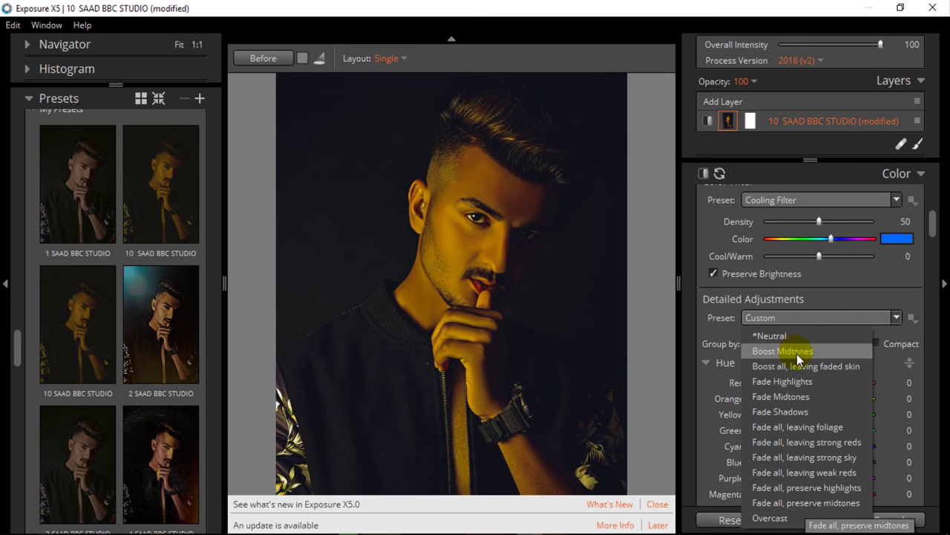
- Reset the detailed colour adjustments to Neutral and tweak the yellow saturation
{"action": "left_click", "coordinate": [780, 335]}
{"action": "scroll", "coordinate": [814, 310], "scroll_direction": "down", "scroll_amount": 3}
{"action": "scroll", "coordinate": [813, 310], "scroll_direction": "down", "scroll_amount": 1}
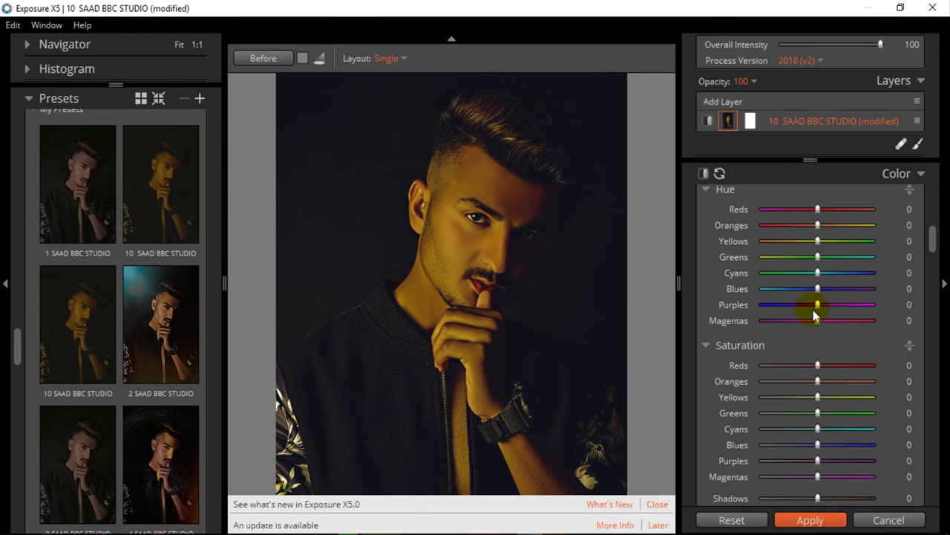
{"action": "mouse_move", "coordinate": [821, 393]}
{"action": "left_mouse_down"}
{"action": "mouse_move", "coordinate": [787, 395]}
{"action": "mouse_move", "coordinate": [818, 401]}
{"action": "left_mouse_up"}
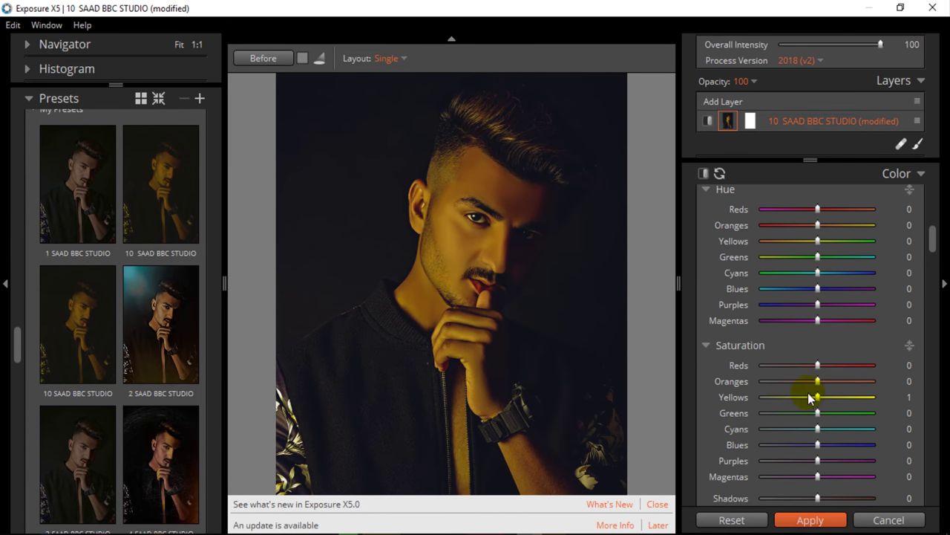
- Apply the Blue - Sepia Finish split toning preset from For Black & White
{"action": "scroll", "coordinate": [817, 397], "scroll_direction": "down", "scroll_amount": 4}
{"action": "scroll", "coordinate": [849, 388], "scroll_direction": "down", "scroll_amount": 3}
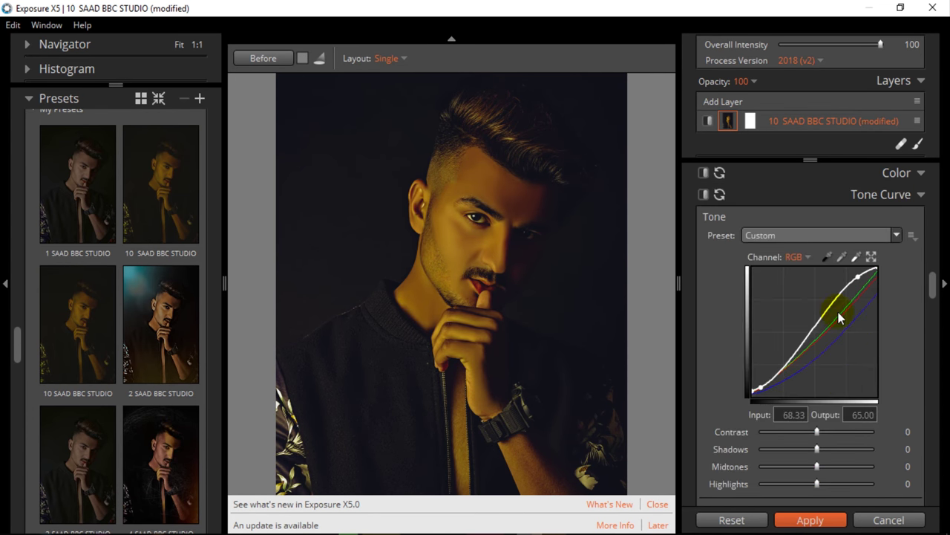
{"action": "scroll", "coordinate": [845, 327], "scroll_direction": "down", "scroll_amount": 3}
{"action": "scroll", "coordinate": [846, 345], "scroll_direction": "down", "scroll_amount": 3}
{"action": "left_click", "coordinate": [803, 276]}
{"action": "mouse_move", "coordinate": [786, 306]}
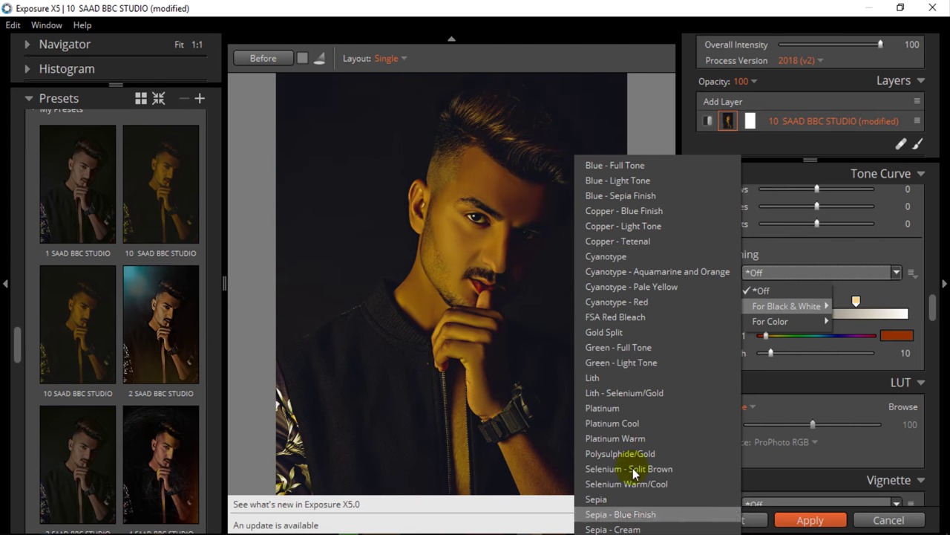
{"action": "left_click", "coordinate": [626, 197]}
- Apply the Saturate, Protecting Skin LUT and check it on the face
{"action": "scroll", "coordinate": [784, 349], "scroll_direction": "down", "scroll_amount": 3}
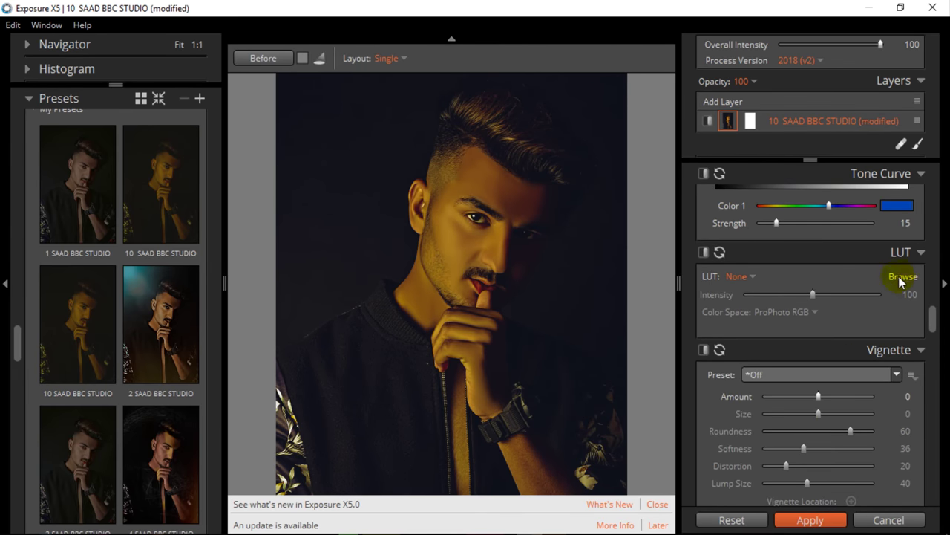
{"action": "left_click", "coordinate": [735, 276]}
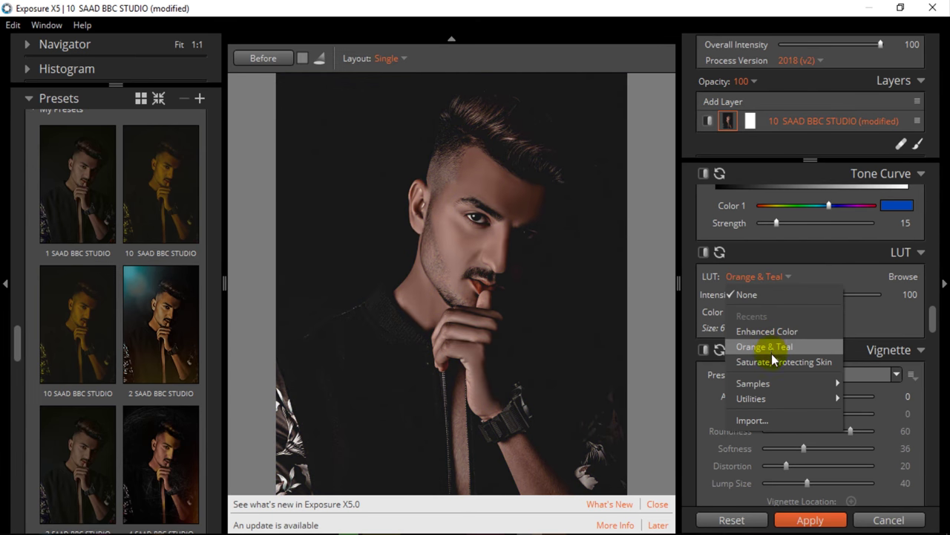
{"action": "left_click", "coordinate": [775, 362]}
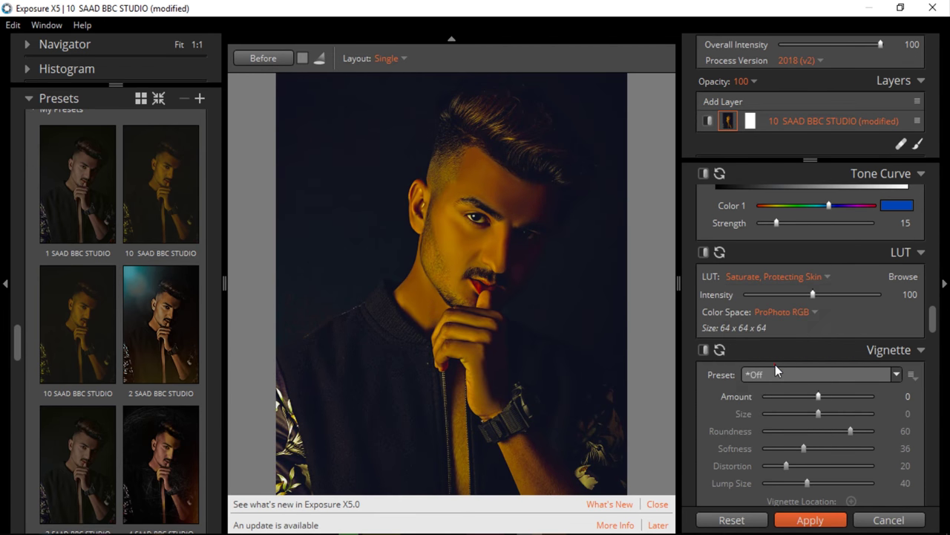
{"action": "left_click", "coordinate": [507, 185]}
{"action": "left_click", "coordinate": [577, 238]}
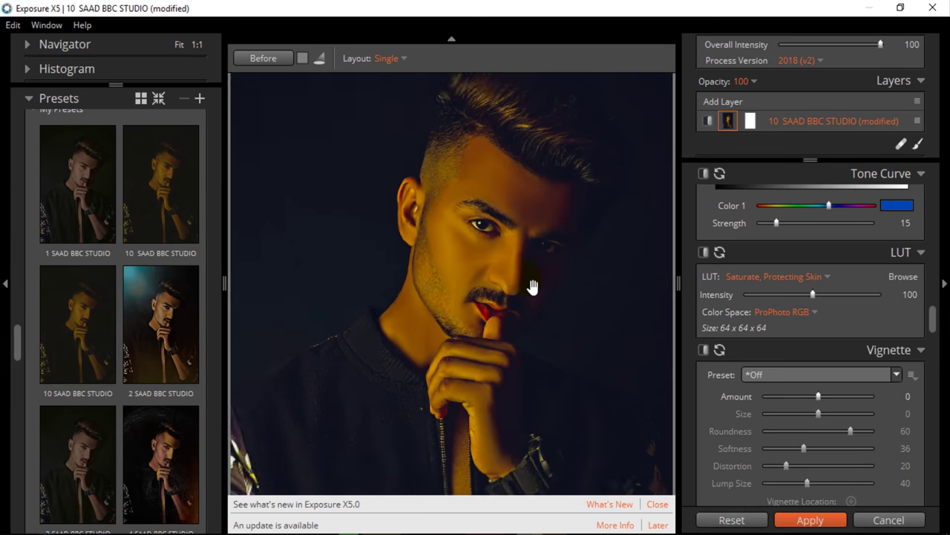
- Turn on the Light Effect overlay
{"action": "scroll", "coordinate": [790, 375], "scroll_direction": "down", "scroll_amount": 2}
{"action": "scroll", "coordinate": [802, 374], "scroll_direction": "down", "scroll_amount": 3}
{"action": "scroll", "coordinate": [813, 371], "scroll_direction": "down", "scroll_amount": 3}
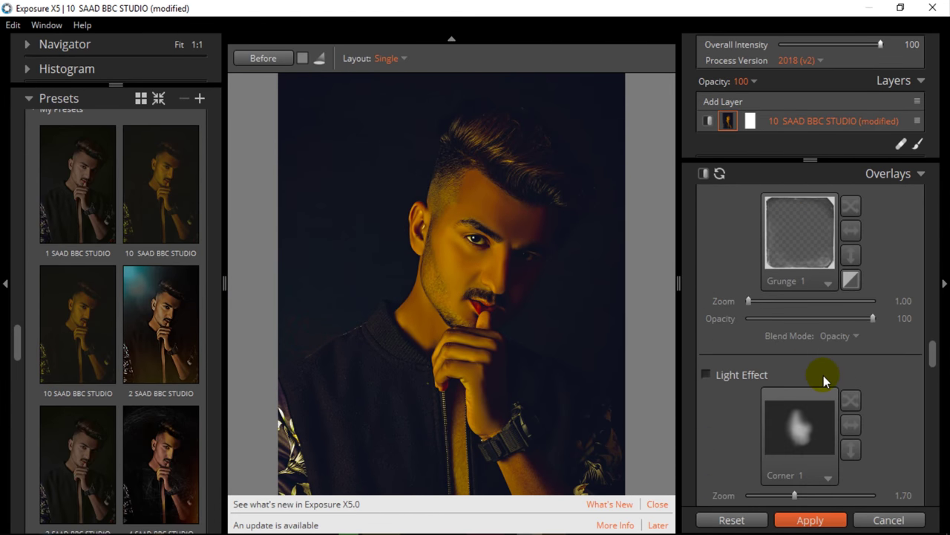
{"action": "left_click", "coordinate": [706, 375]}
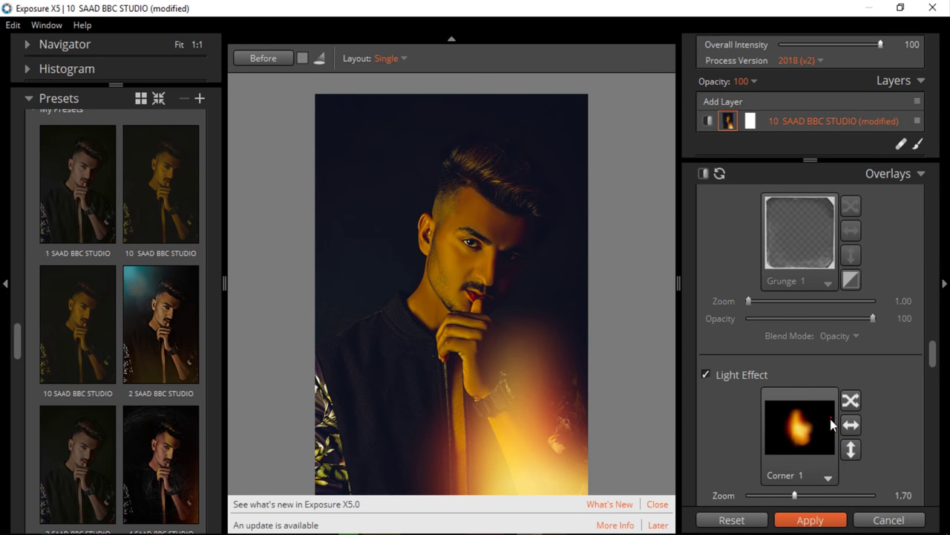
- Preview light effects such as Bright Sun, Corner 10 and Corner 2 in the browser
{"action": "scroll", "coordinate": [830, 423], "scroll_direction": "down", "scroll_amount": 2}
{"action": "left_click", "coordinate": [799, 348]}
{"action": "left_click", "coordinate": [605, 237]}
{"action": "scroll", "coordinate": [634, 280], "scroll_direction": "up", "scroll_amount": 3}
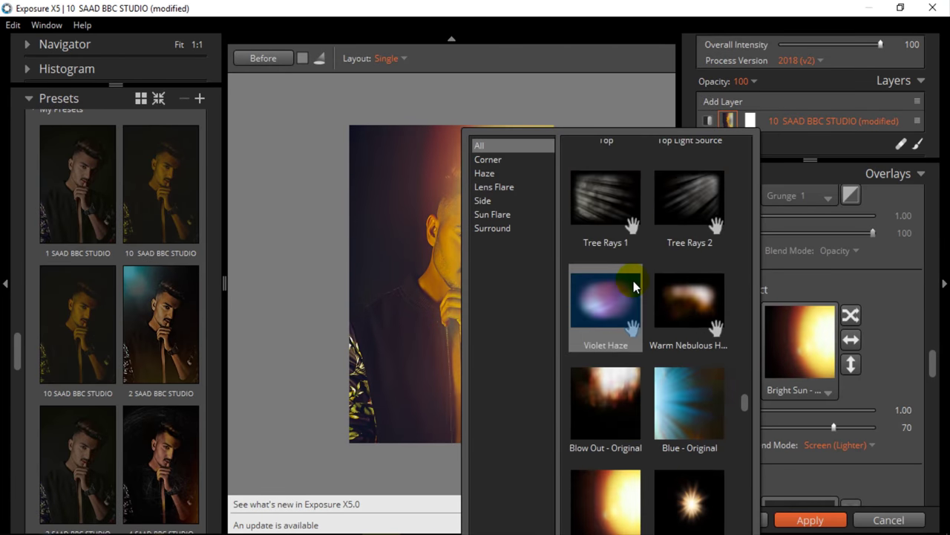
{"action": "scroll", "coordinate": [635, 281], "scroll_direction": "up", "scroll_amount": 3}
{"action": "left_click", "coordinate": [634, 281]}
{"action": "scroll", "coordinate": [629, 323], "scroll_direction": "down", "scroll_amount": 10}
{"action": "left_click", "coordinate": [613, 352]}
{"action": "scroll", "coordinate": [612, 352], "scroll_direction": "down", "scroll_amount": 3}
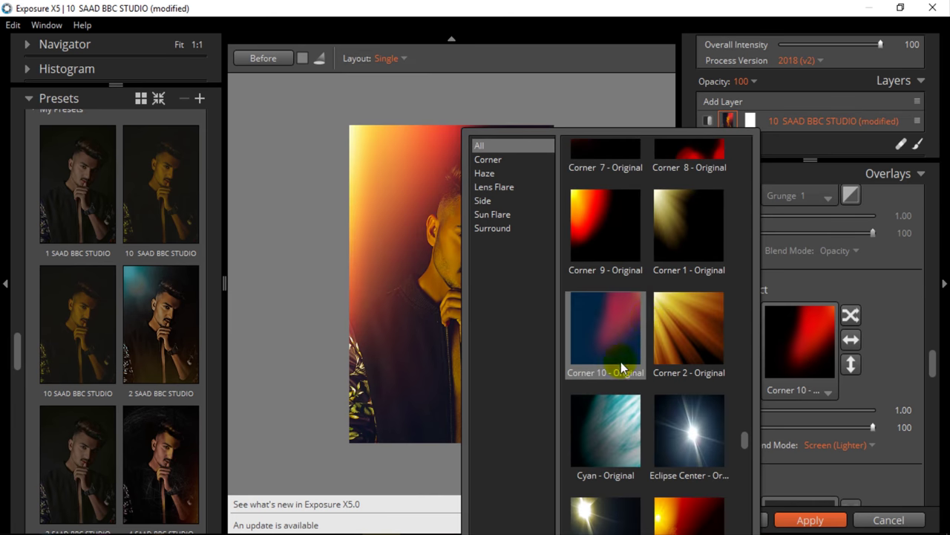
{"action": "left_click", "coordinate": [665, 319]}
{"action": "double_click", "coordinate": [691, 223]}
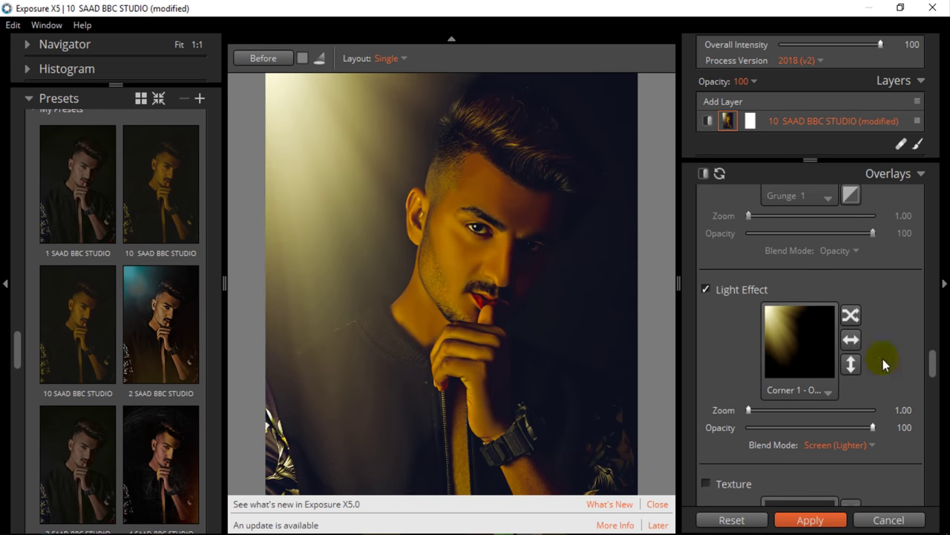
- Use Corner 1 - Original as the light leak at zoom 1.70 and opacity 100
{"action": "left_click", "coordinate": [828, 391]}
{"action": "double_click", "coordinate": [676, 350]}
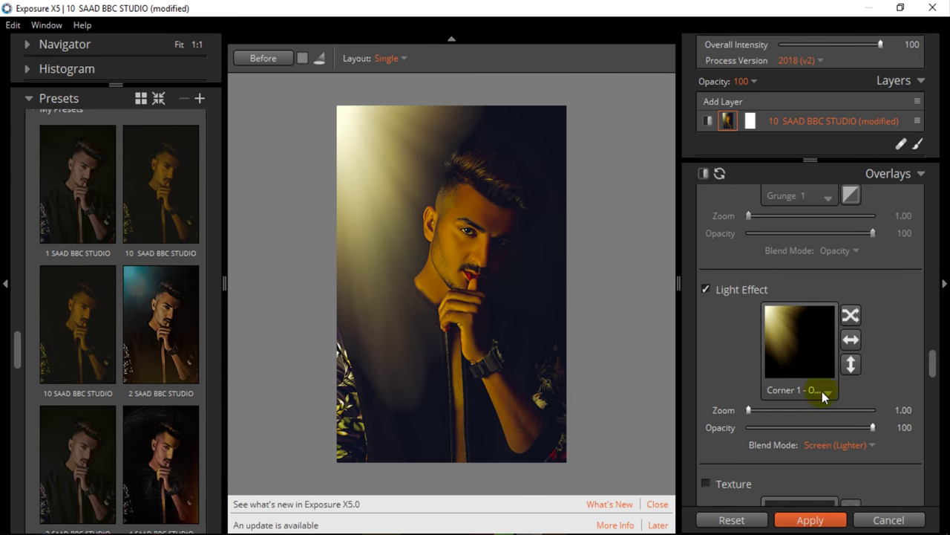
{"action": "left_click_drag", "start_coordinate": [828, 428], "coordinate": [820, 428]}
{"action": "left_click_drag", "start_coordinate": [748, 410], "coordinate": [875, 427]}
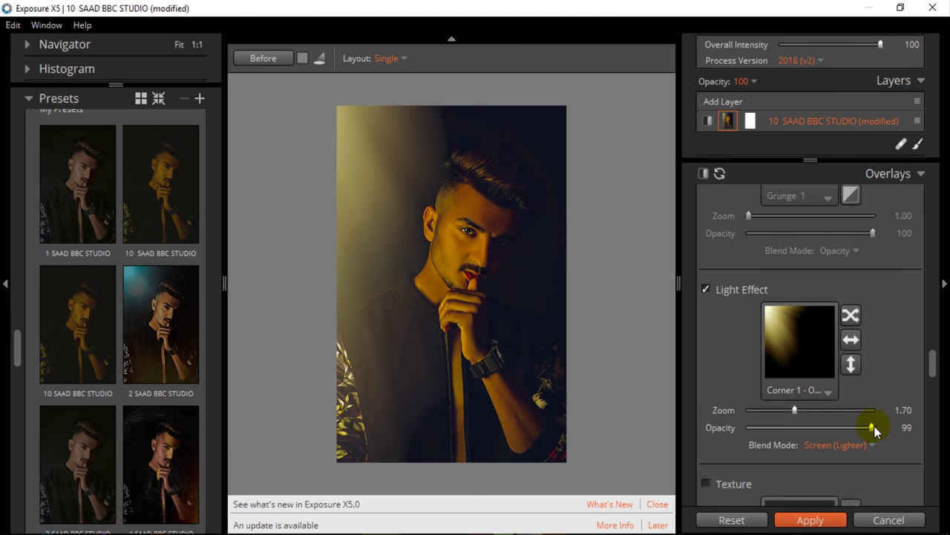
{"action": "left_click", "coordinate": [438, 247]}
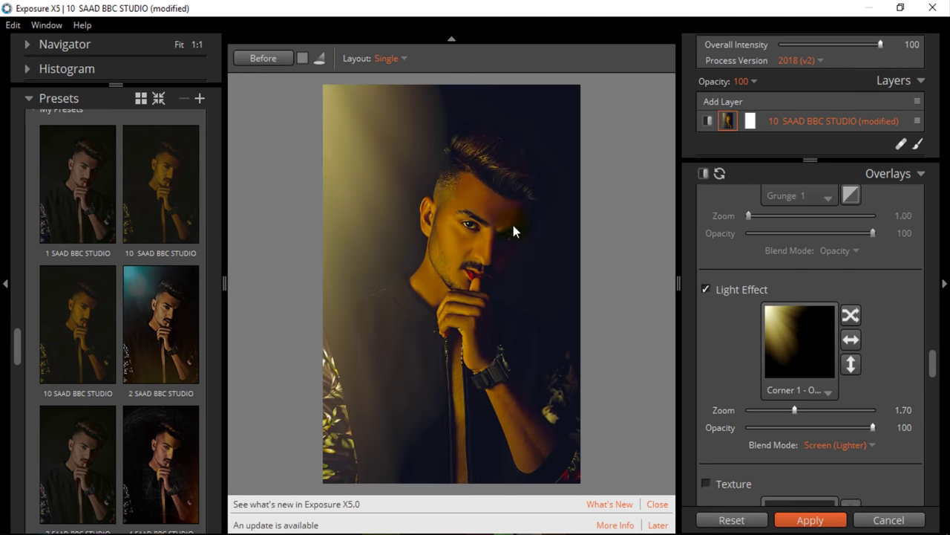
{"action": "left_click", "coordinate": [482, 251]}
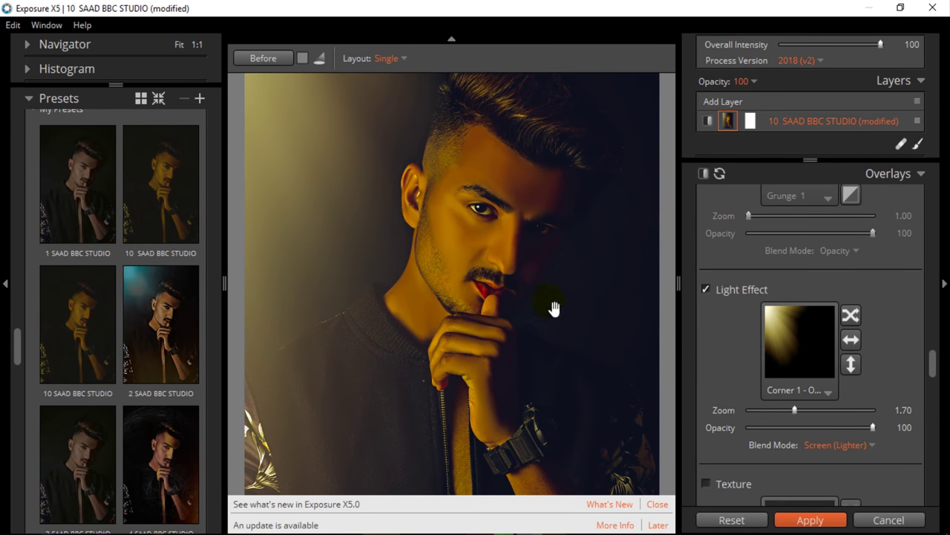
{"action": "left_click", "coordinate": [541, 284]}
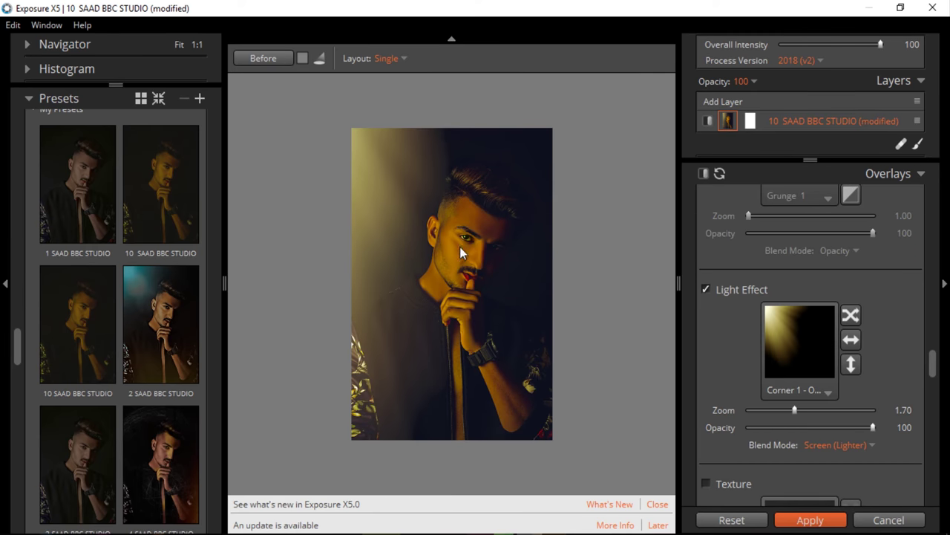
{"action": "scroll", "coordinate": [433, 253], "scroll_direction": "down", "scroll_amount": 2}
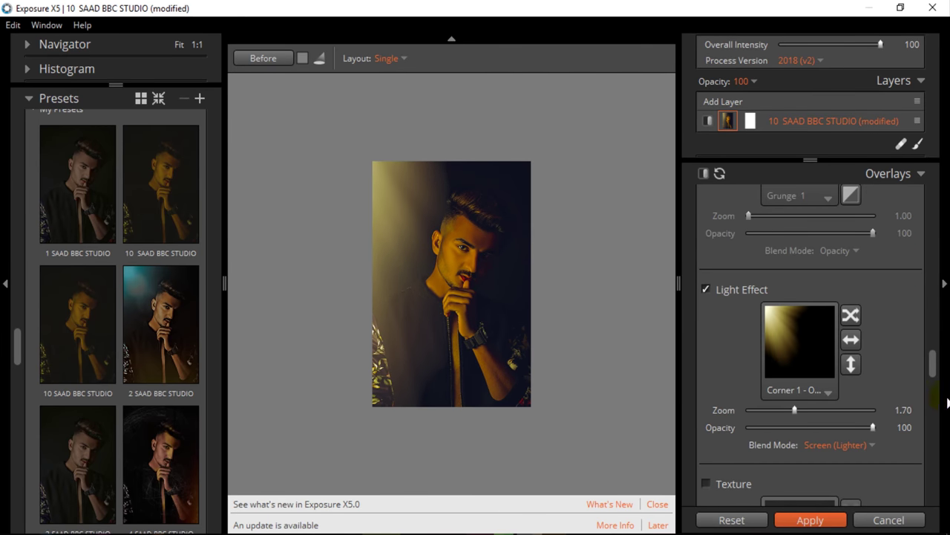
{"action": "scroll", "coordinate": [819, 380], "scroll_direction": "down", "scroll_amount": 2}
{"action": "scroll", "coordinate": [815, 378], "scroll_direction": "down", "scroll_amount": 2}
{"action": "scroll", "coordinate": [804, 373], "scroll_direction": "down", "scroll_amount": 2}
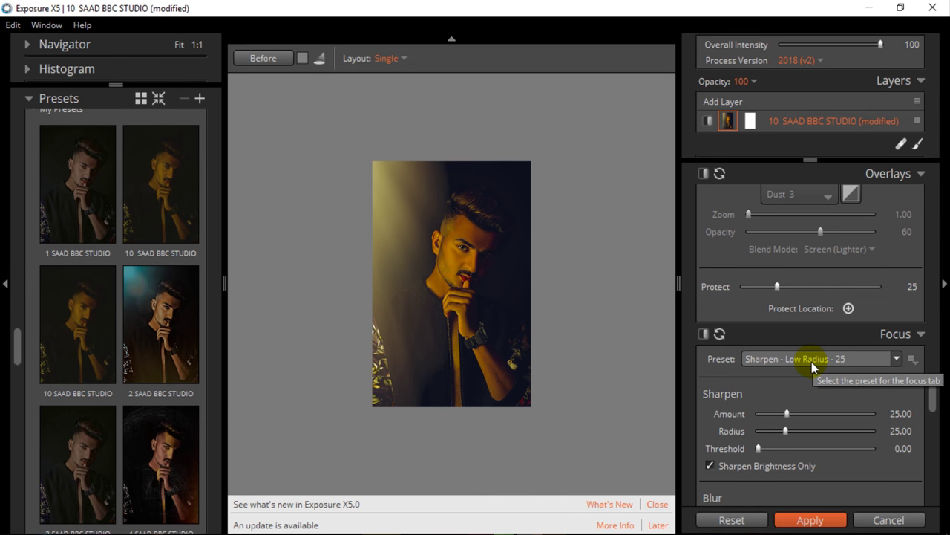
- Apply the grade, adding the '10 SAAD BBC STUDIO (modified)' layer in Photoshop
{"action": "scroll", "coordinate": [810, 363], "scroll_direction": "down", "scroll_amount": 2}
{"action": "scroll", "coordinate": [799, 368], "scroll_direction": "down", "scroll_amount": 2}
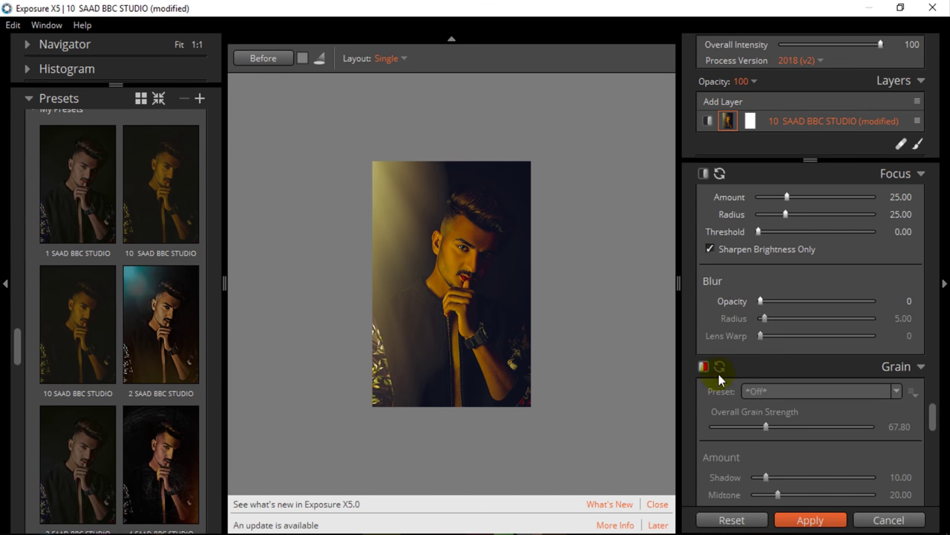
{"action": "left_click", "coordinate": [810, 520]}
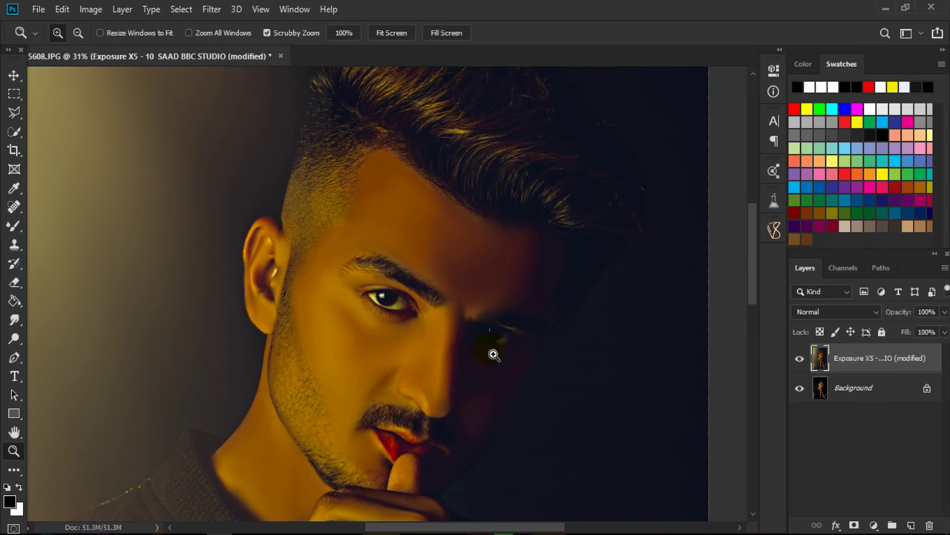
- Fit the photo on screen and toggle the graded layer to compare before and after
{"action": "scroll", "coordinate": [493, 345], "scroll_direction": "down", "scroll_amount": 2}
{"action": "right_click", "coordinate": [493, 306]}
{"action": "left_click", "coordinate": [513, 306]}
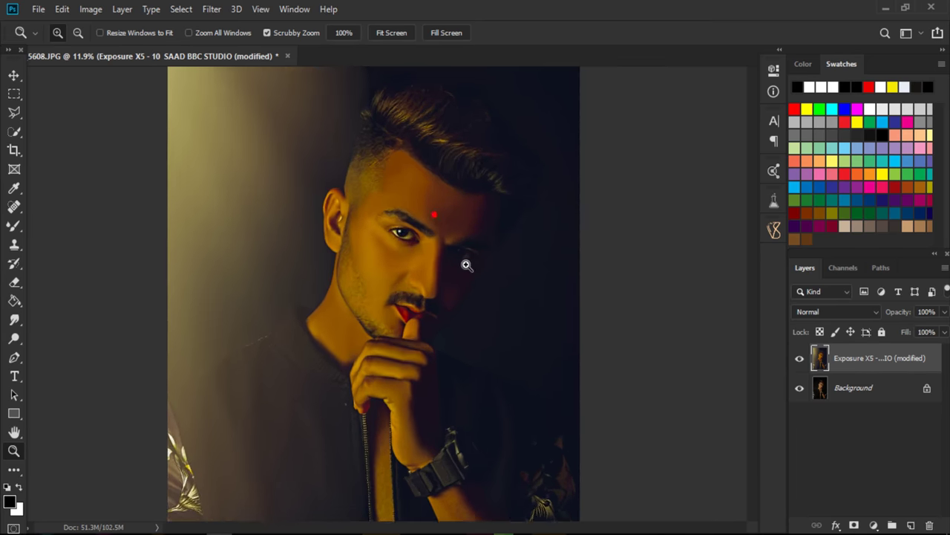
{"action": "left_click", "coordinate": [467, 265]}
{"action": "left_click", "coordinate": [505, 252]}
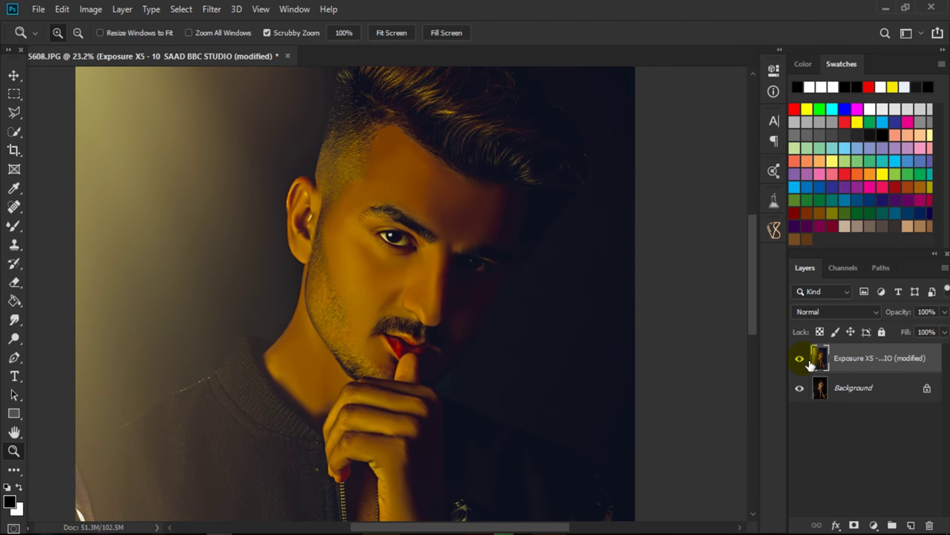
{"action": "left_click", "coordinate": [799, 359]}
{"action": "left_click", "coordinate": [802, 360]}
{"action": "left_click", "coordinate": [800, 359]}
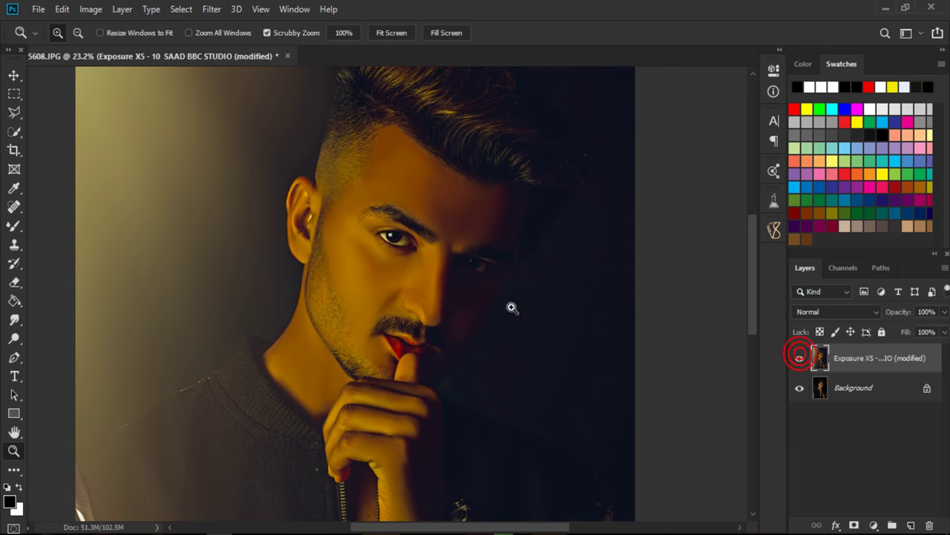
- Zoom in close on the man's eye
{"action": "left_click", "coordinate": [512, 309]}
{"action": "left_click", "coordinate": [452, 312]}
{"action": "left_click", "coordinate": [400, 376]}
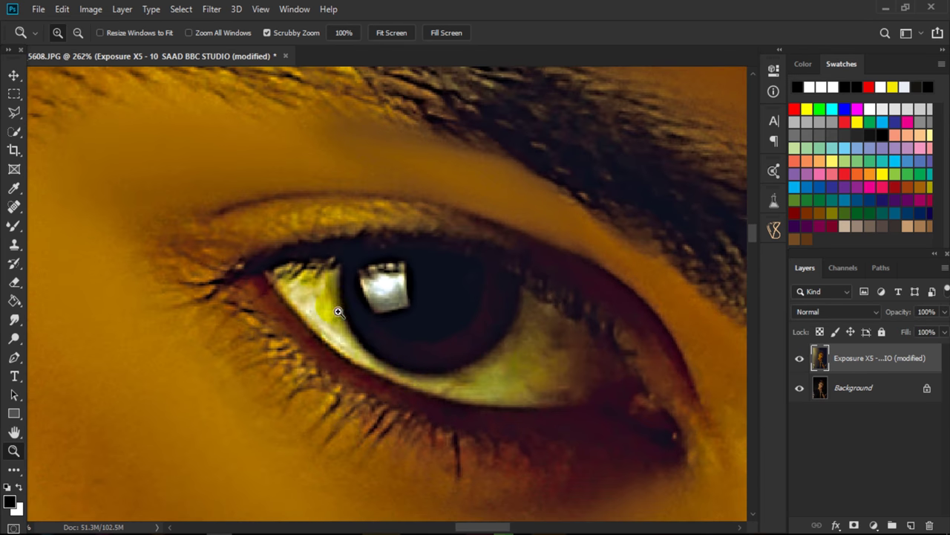
- Dodge the iris rim with a size 15 brush in the Shadows range
{"action": "left_click", "coordinate": [15, 339]}
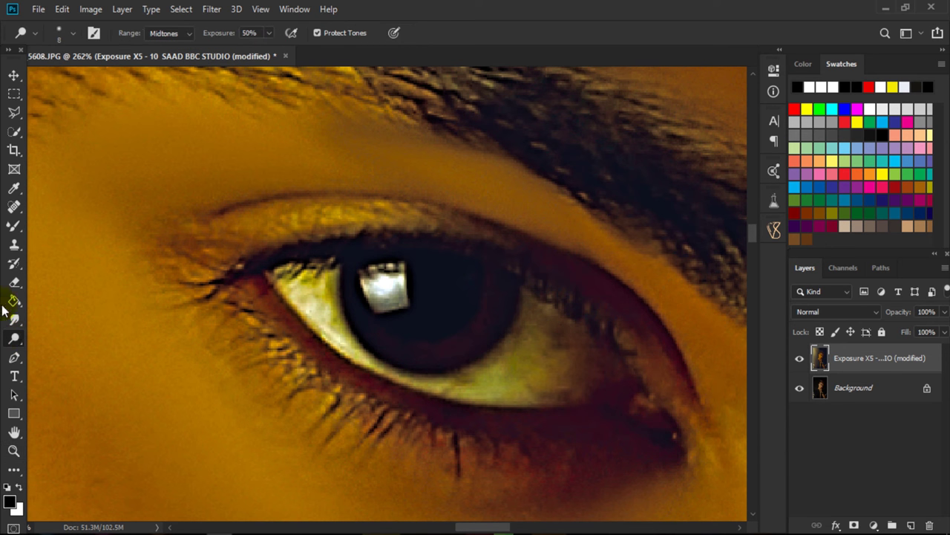
{"action": "key", "text": "bracketright"}
{"action": "key", "text": "bracketright"}
{"action": "key", "text": "bracketright"}
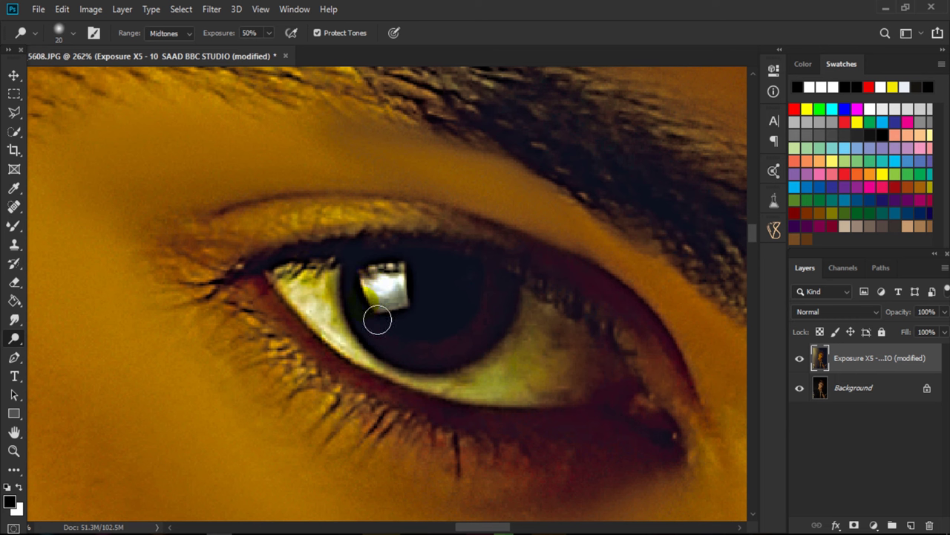
{"action": "left_click", "coordinate": [169, 33]}
{"action": "left_click", "coordinate": [167, 40]}
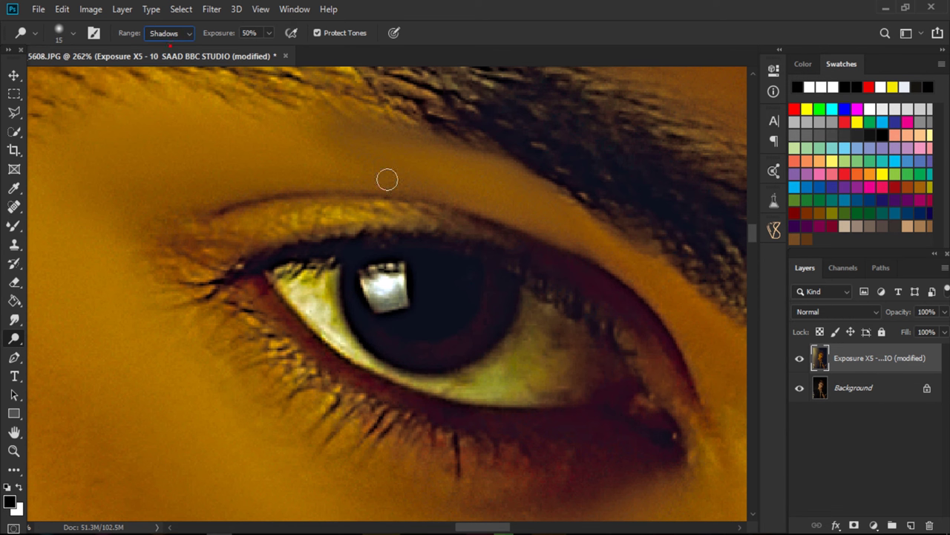
{"action": "left_click", "coordinate": [352, 290]}
{"action": "mouse_move", "coordinate": [396, 355]}
{"action": "left_mouse_down"}
{"action": "mouse_move", "coordinate": [477, 358]}
{"action": "mouse_move", "coordinate": [507, 293]}
{"action": "mouse_move", "coordinate": [488, 342]}
{"action": "mouse_move", "coordinate": [419, 363]}
{"action": "mouse_move", "coordinate": [365, 304]}
{"action": "mouse_move", "coordinate": [376, 322]}
{"action": "mouse_move", "coordinate": [463, 365]}
{"action": "mouse_move", "coordinate": [507, 294]}
{"action": "mouse_move", "coordinate": [450, 363]}
{"action": "mouse_move", "coordinate": [371, 327]}
{"action": "mouse_move", "coordinate": [352, 250]}
{"action": "left_mouse_up"}
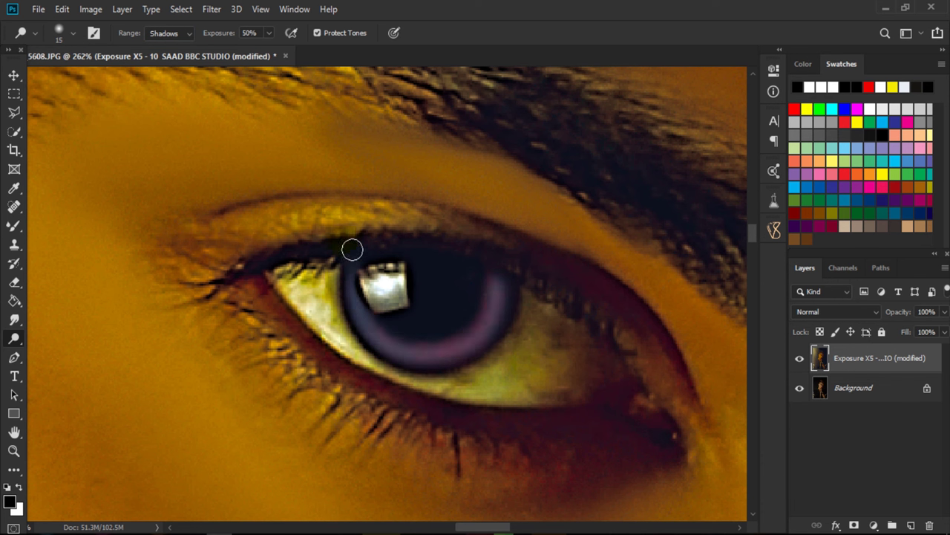
- Dodge the iris ring again in the Midtones range for a pink-purple glow
{"action": "left_click", "coordinate": [178, 33]}
{"action": "left_click", "coordinate": [175, 54]}
{"action": "left_click", "coordinate": [439, 341]}
{"action": "key", "text": "ctrl+z"}
{"action": "mouse_move", "coordinate": [452, 357]}
{"action": "left_mouse_down"}
{"action": "mouse_move", "coordinate": [505, 310]}
{"action": "mouse_move", "coordinate": [496, 331]}
{"action": "mouse_move", "coordinate": [399, 361]}
{"action": "mouse_move", "coordinate": [361, 290]}
{"action": "left_mouse_up"}
- Fit the photo on screen and zoom in on the man's face
{"action": "left_click", "coordinate": [13, 450]}
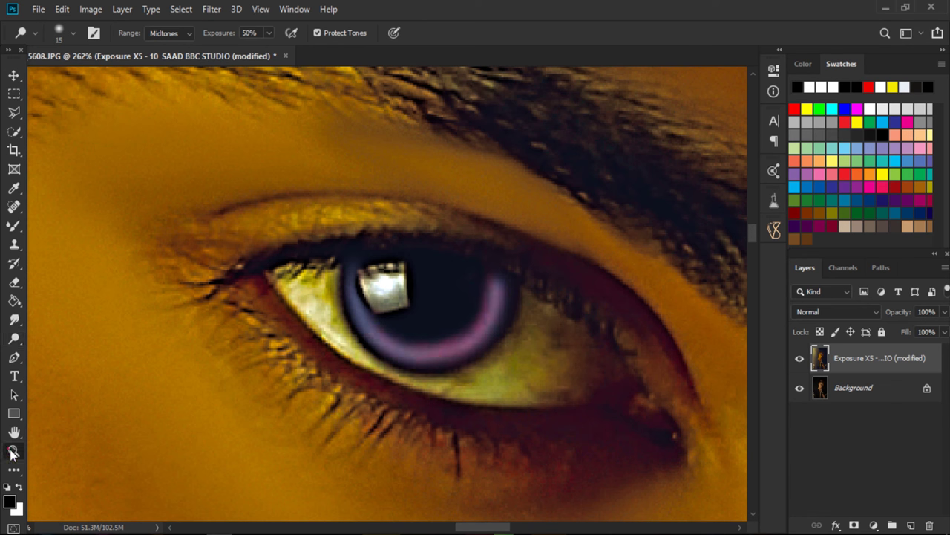
{"action": "right_click", "coordinate": [376, 275]}
{"action": "left_click", "coordinate": [401, 314]}
{"action": "left_click", "coordinate": [441, 262]}
- Zoom into the face and scroll over the finished portrait to inspect it
{"action": "left_click", "coordinate": [460, 329]}
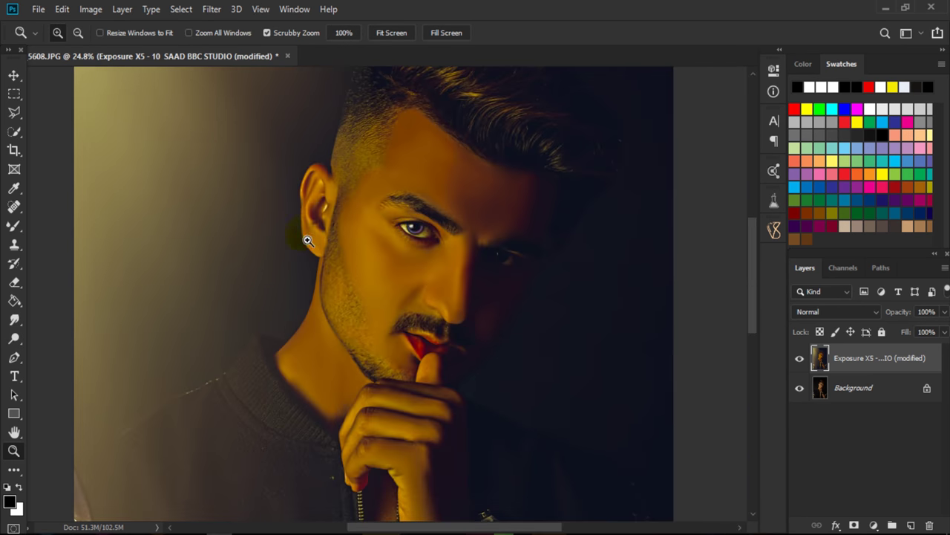
{"action": "left_click", "coordinate": [309, 242]}
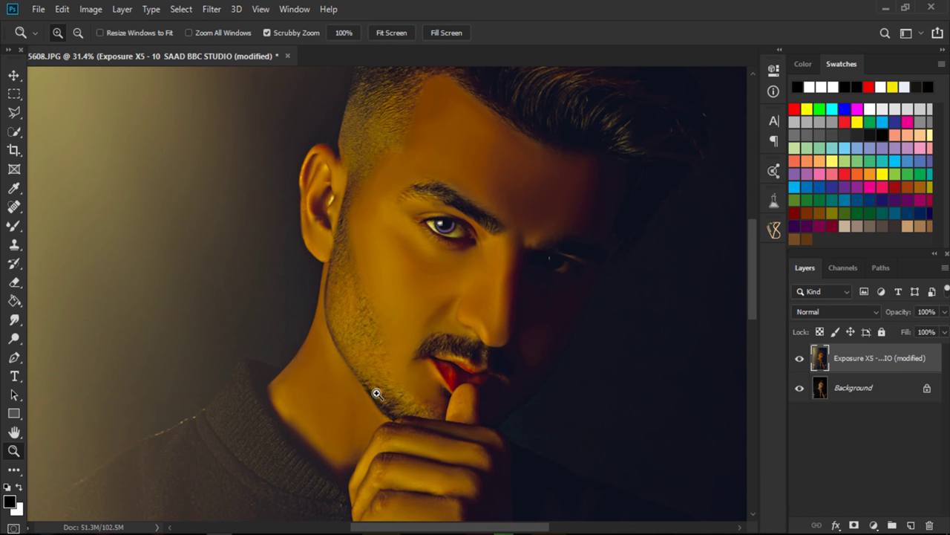
{"action": "scroll", "coordinate": [401, 378], "scroll_direction": "down", "scroll_amount": 2}
{"action": "scroll", "coordinate": [424, 365], "scroll_direction": "down", "scroll_amount": 4}
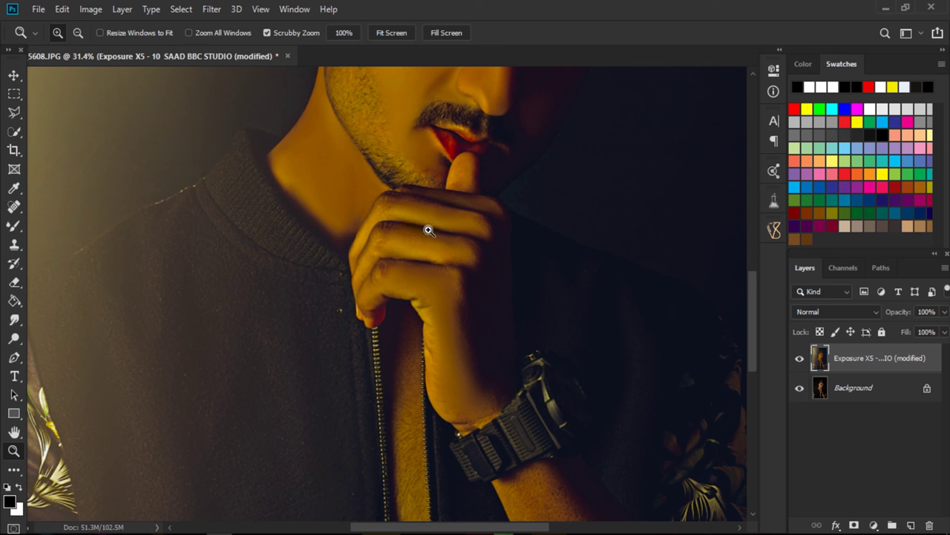
{"action": "scroll", "coordinate": [449, 234], "scroll_direction": "down", "scroll_amount": 2}
{"action": "scroll", "coordinate": [461, 257], "scroll_direction": "down", "scroll_amount": 4}
{"action": "scroll", "coordinate": [443, 300], "scroll_direction": "down", "scroll_amount": 4}
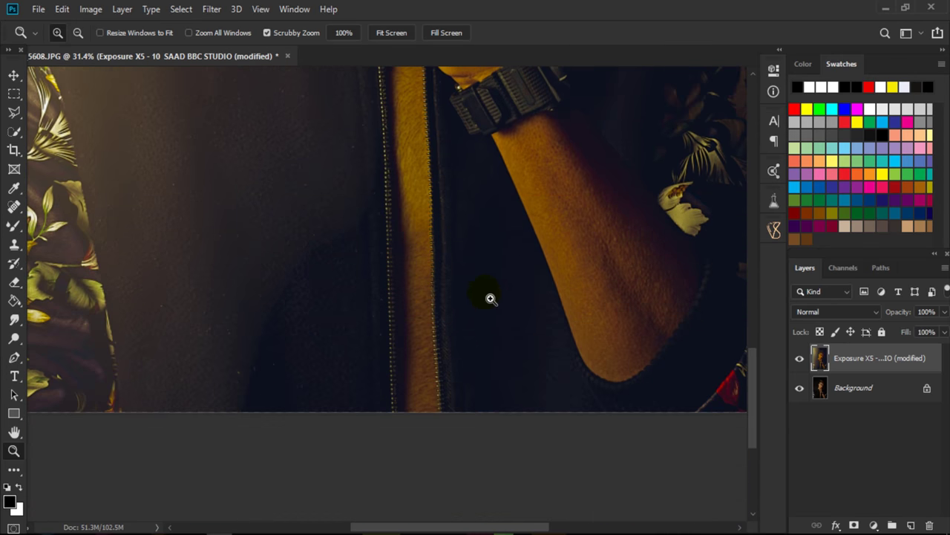
{"action": "scroll", "coordinate": [409, 276], "scroll_direction": "up", "scroll_amount": 2}
- Fit the photo, flash the graded layer on and off, then minimize Photoshop
{"action": "right_click", "coordinate": [404, 248]}
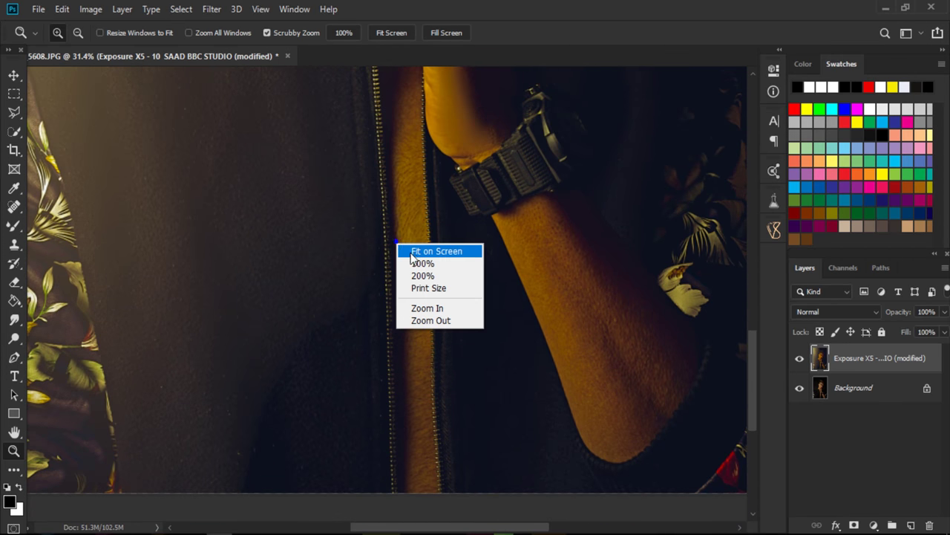
{"action": "left_click", "coordinate": [441, 250]}
{"action": "mouse_move", "coordinate": [481, 285]}
{"action": "left_mouse_down"}
{"action": "mouse_move", "coordinate": [409, 174]}
{"action": "mouse_move", "coordinate": [450, 225]}
{"action": "mouse_move", "coordinate": [447, 211]}
{"action": "left_mouse_up"}
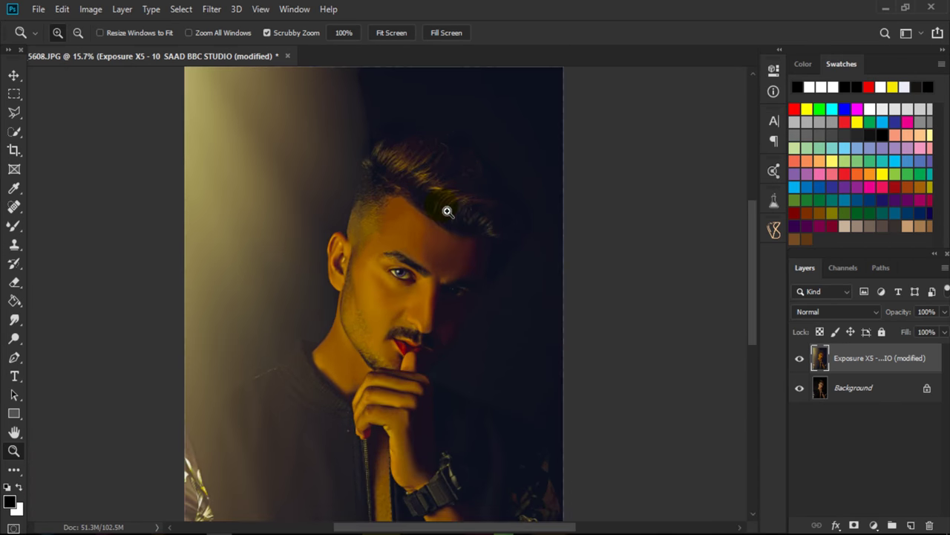
{"action": "left_click", "coordinate": [800, 359]}
{"action": "left_click", "coordinate": [801, 359]}
{"action": "left_click", "coordinate": [801, 358]}
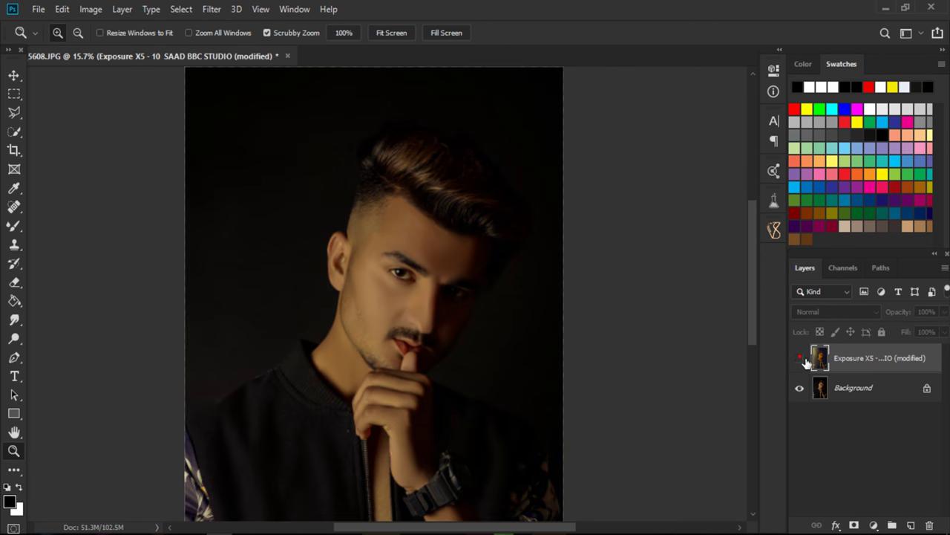
{"action": "left_click", "coordinate": [800, 358]}
{"action": "left_click", "coordinate": [800, 359]}
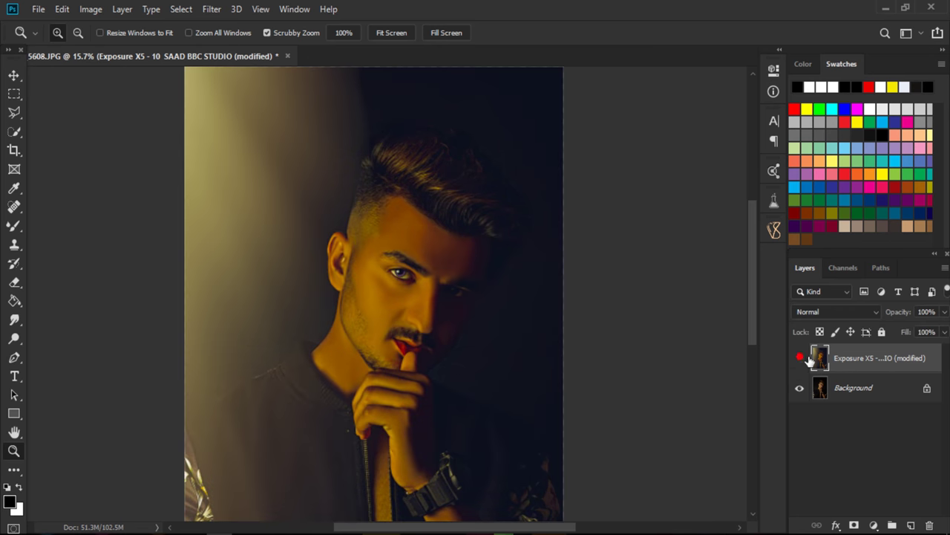
{"action": "left_click", "coordinate": [885, 8]}
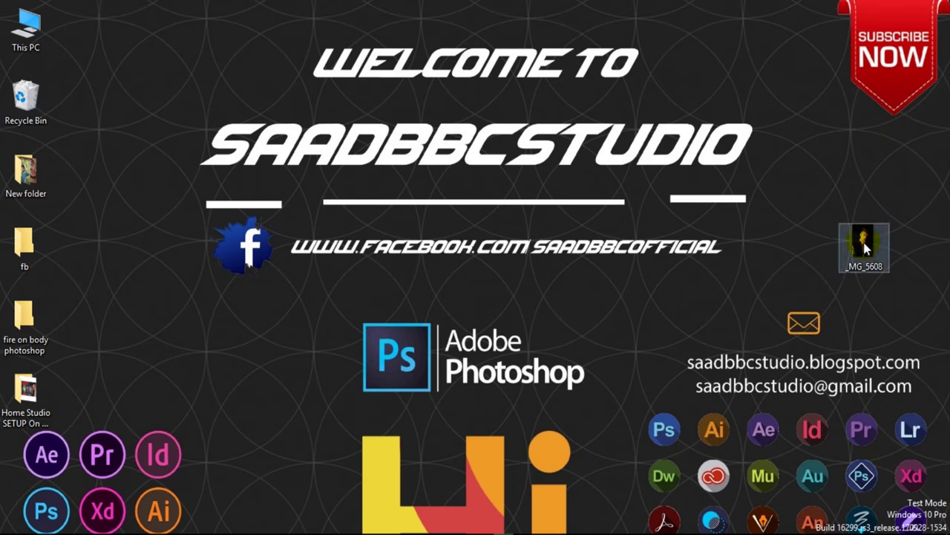
- Open the original _MG_5608 photo in Photos and zoom into the man's face
{"action": "double_click", "coordinate": [864, 246]}
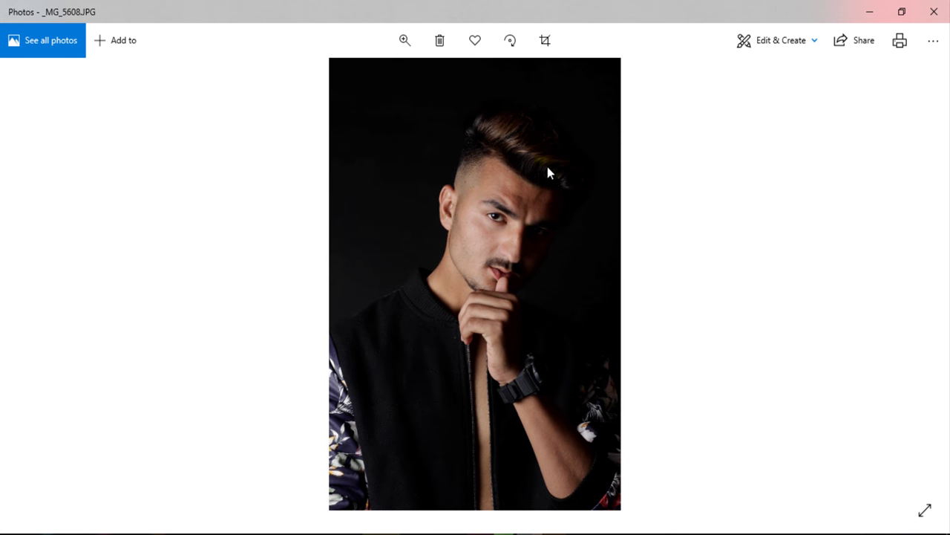
{"action": "left_click", "coordinate": [404, 40]}
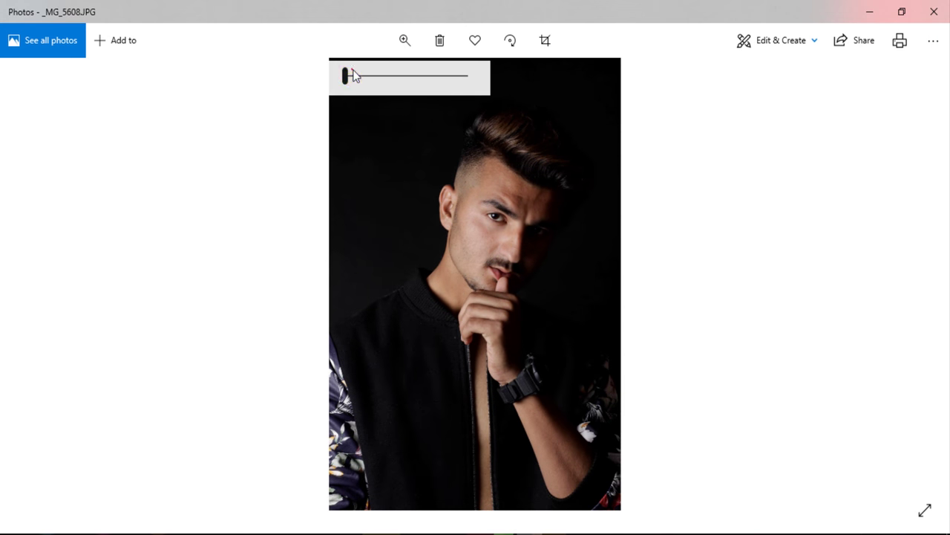
{"action": "left_click_drag", "start_coordinate": [354, 75], "coordinate": [361, 74]}
{"action": "left_click_drag", "start_coordinate": [448, 149], "coordinate": [427, 330]}
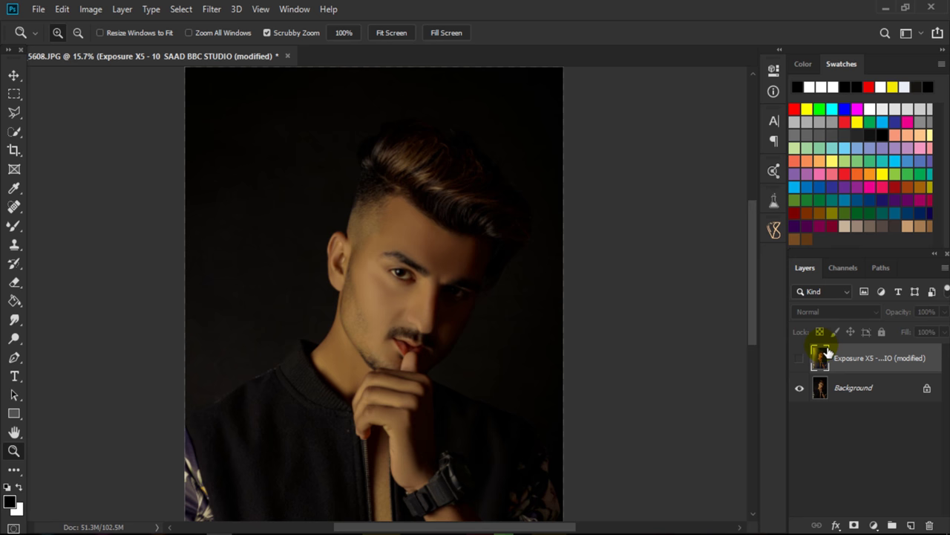
- Re-show the Exposure layer, close in on the face, then minimize Photoshop to compare with Photos
{"action": "left_click", "coordinate": [799, 358]}
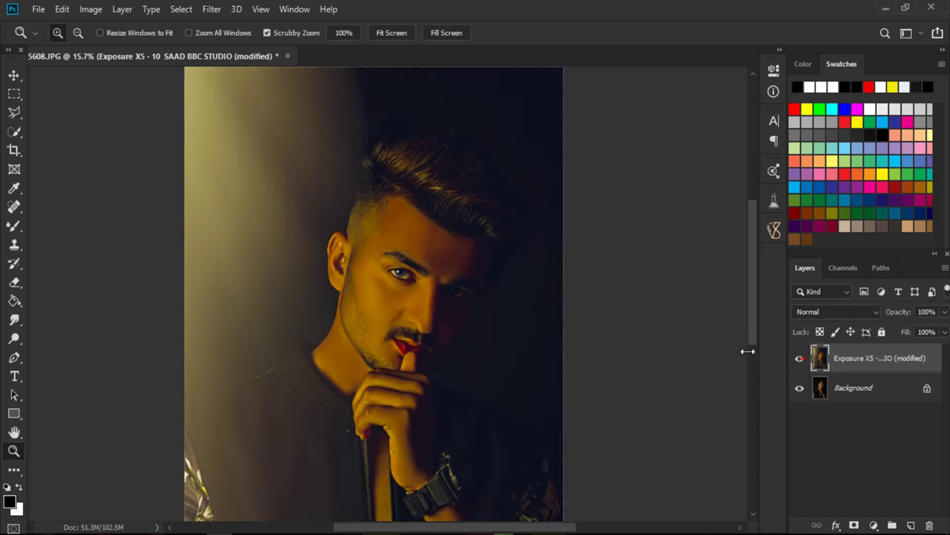
{"action": "left_click", "coordinate": [548, 277]}
{"action": "double_click", "coordinate": [548, 277]}
{"action": "left_click_drag", "start_coordinate": [480, 528], "coordinate": [426, 527]}
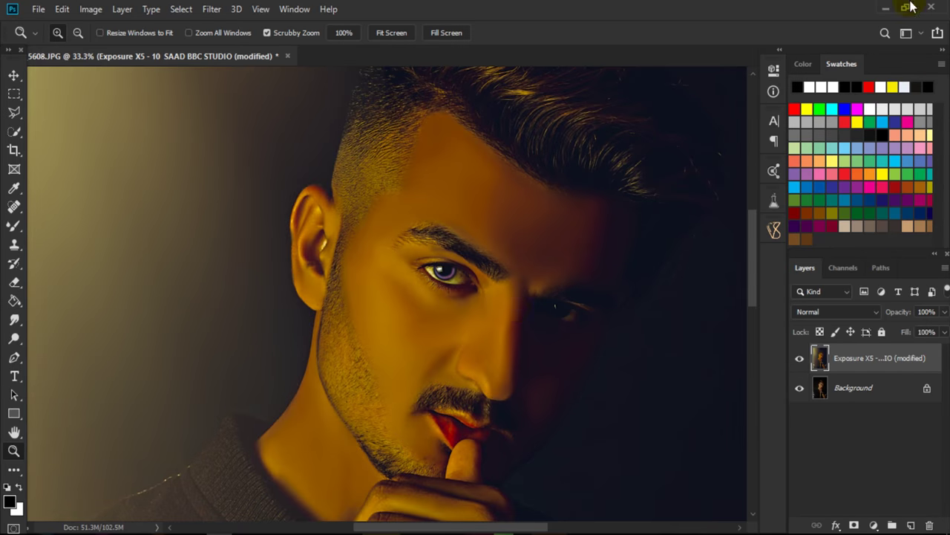
{"action": "left_click", "coordinate": [884, 8]}
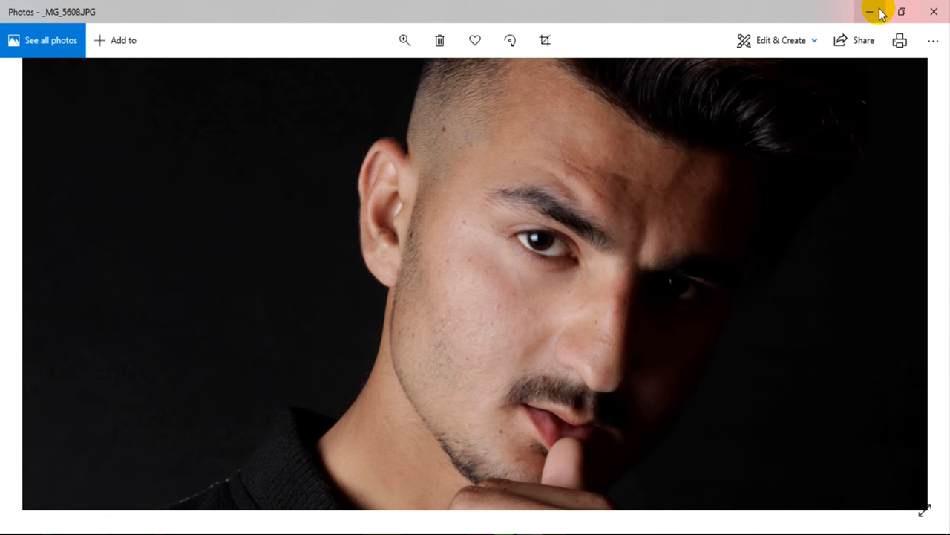
- Minimize the Photos viewer, leaving the desktop with the _MG_5608 image file visible
{"action": "left_click", "coordinate": [879, 10]}
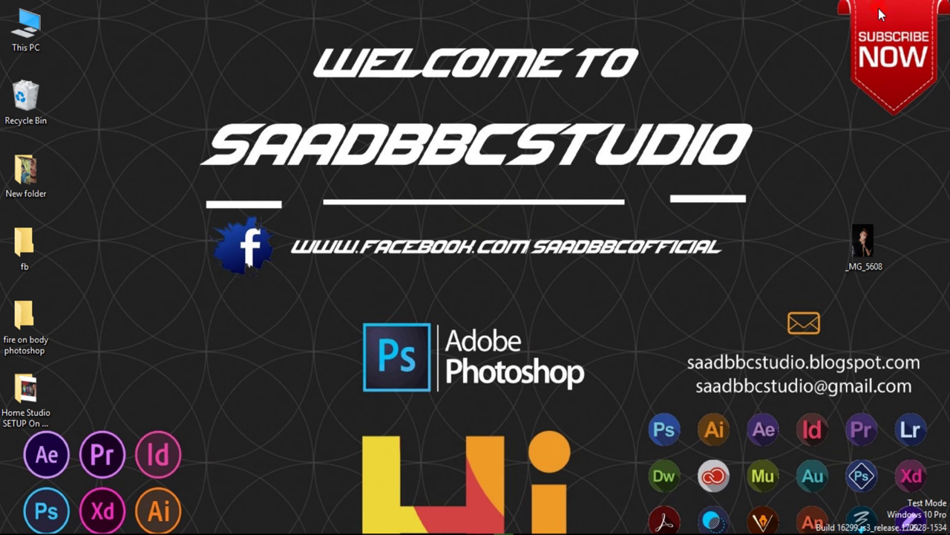